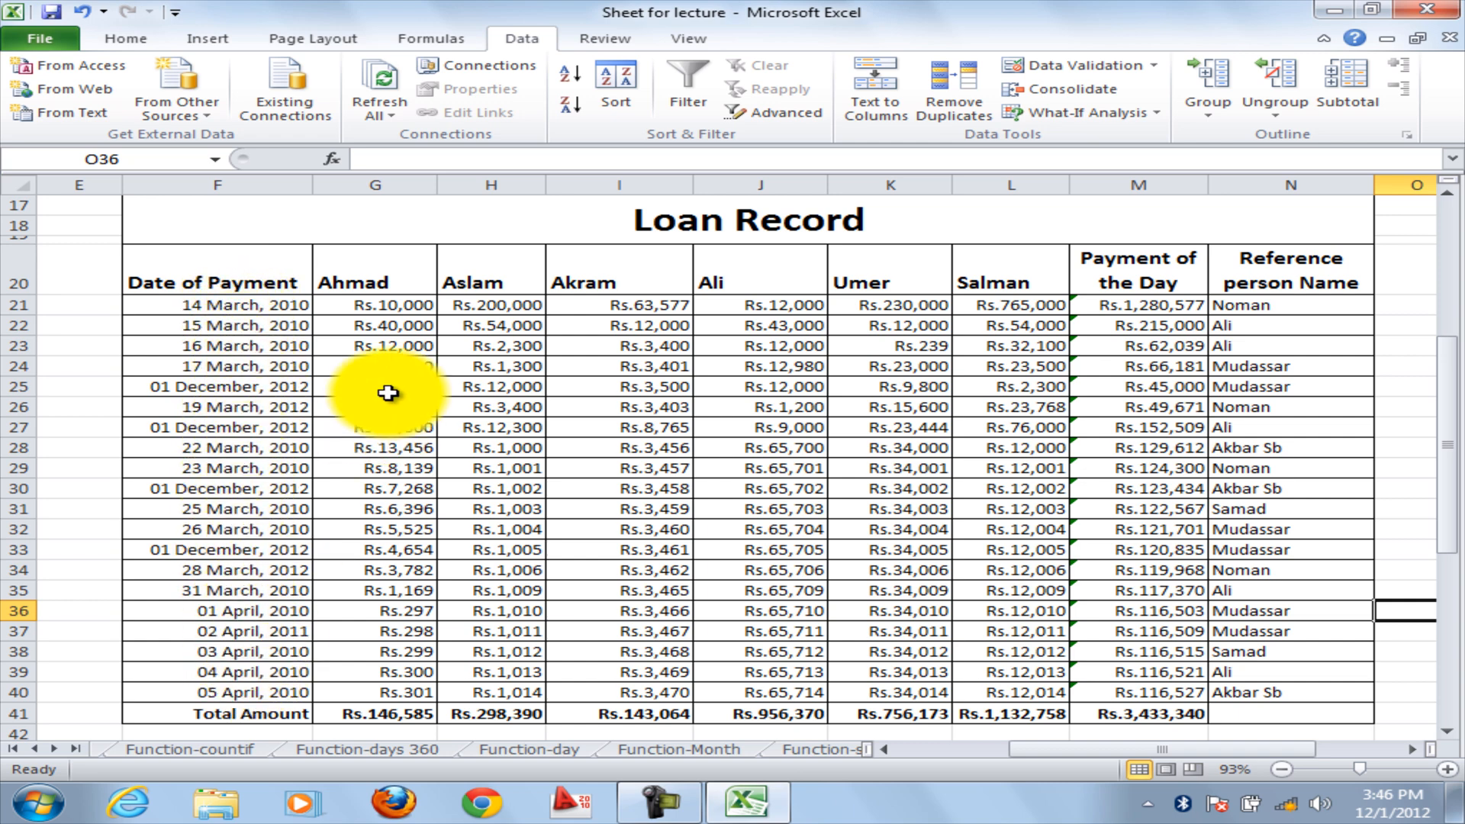
# Inspect the first payment row's loan amounts under each person's column in the Loan Record table.
pyautogui.click(387, 284)
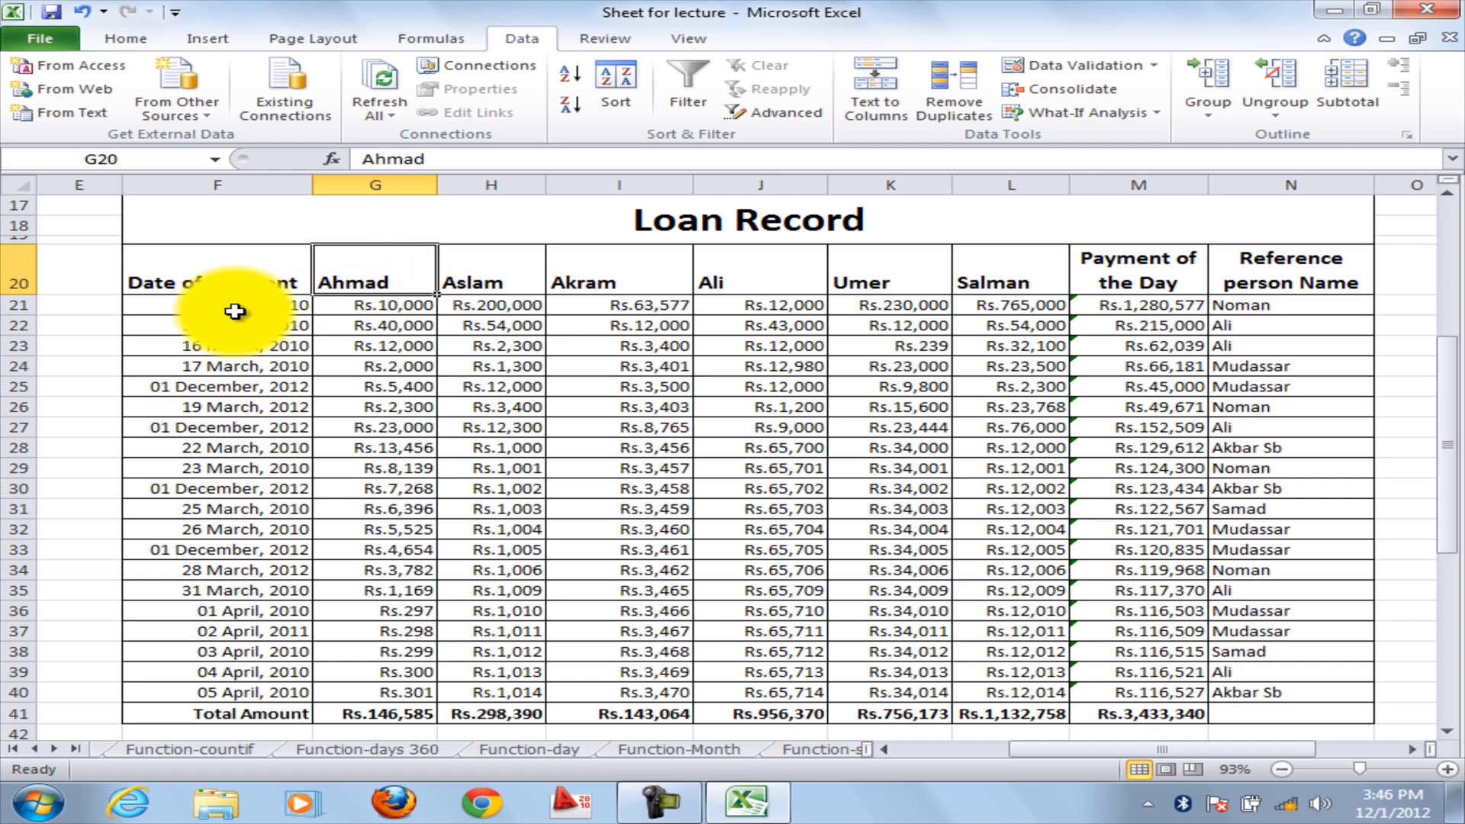
pyautogui.click(380, 308)
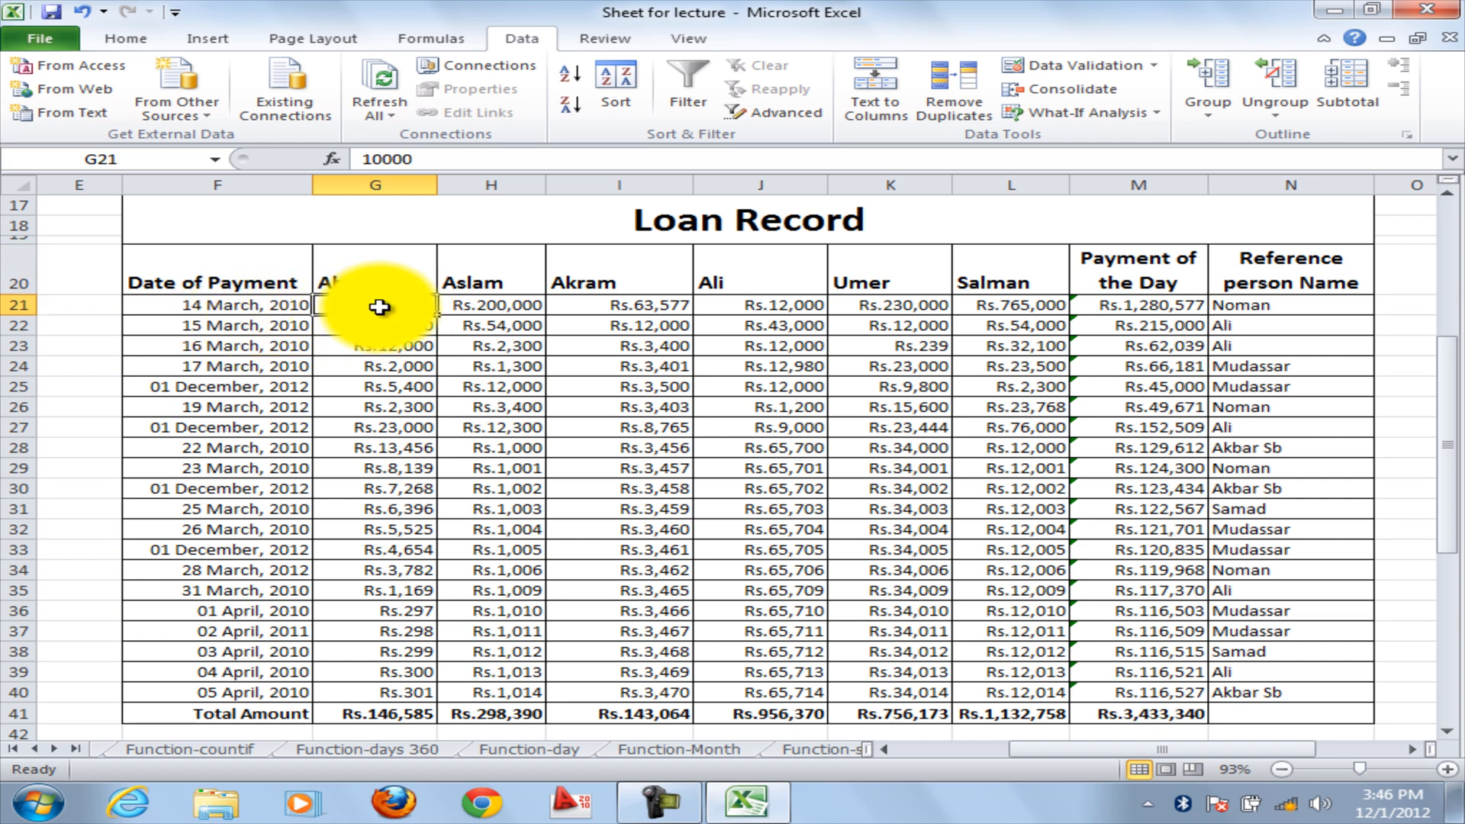
pyautogui.click(503, 309)
pyautogui.click(618, 309)
pyautogui.click(764, 307)
pyautogui.click(890, 305)
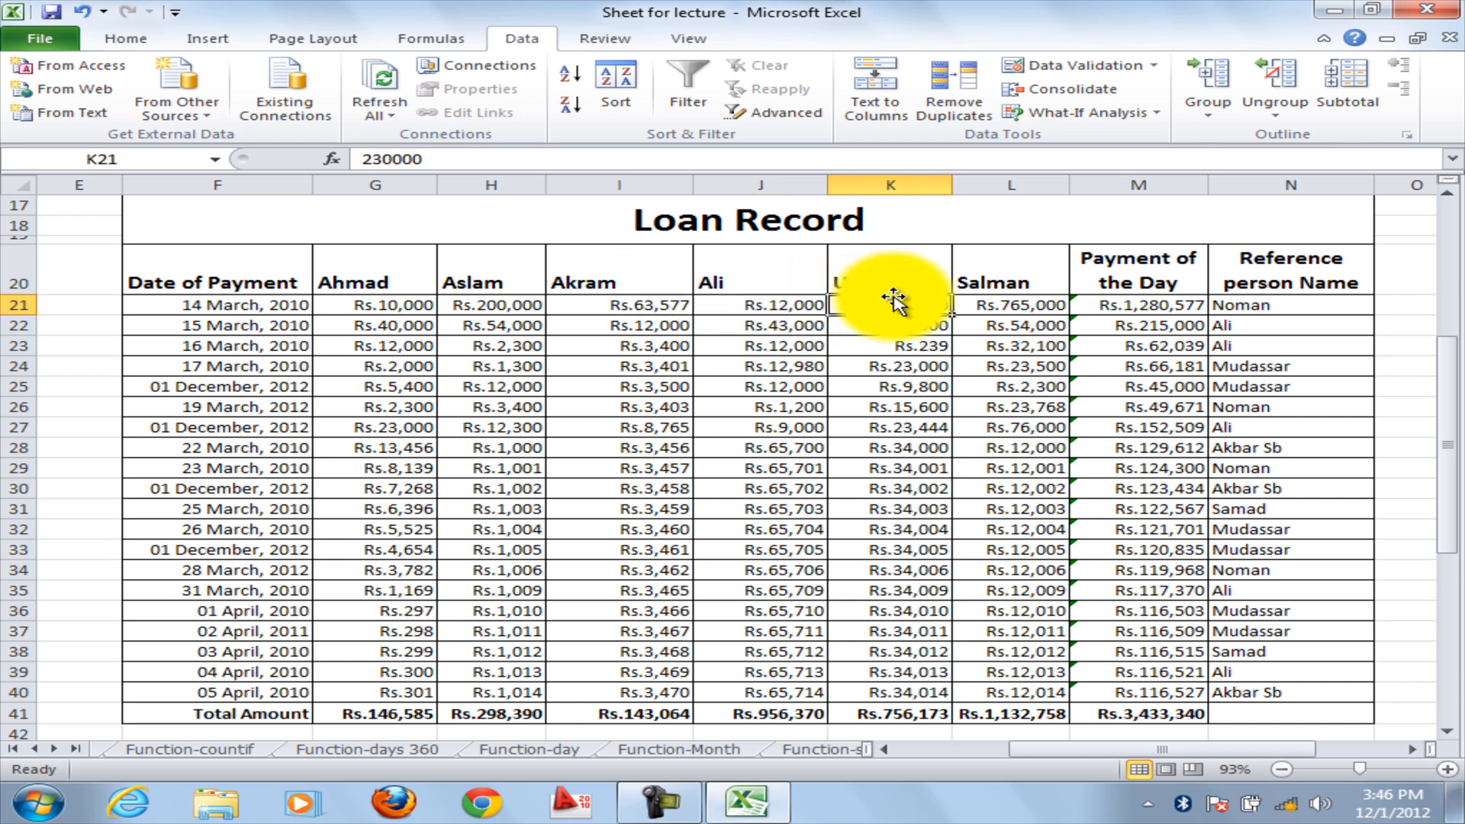
pyautogui.click(1016, 305)
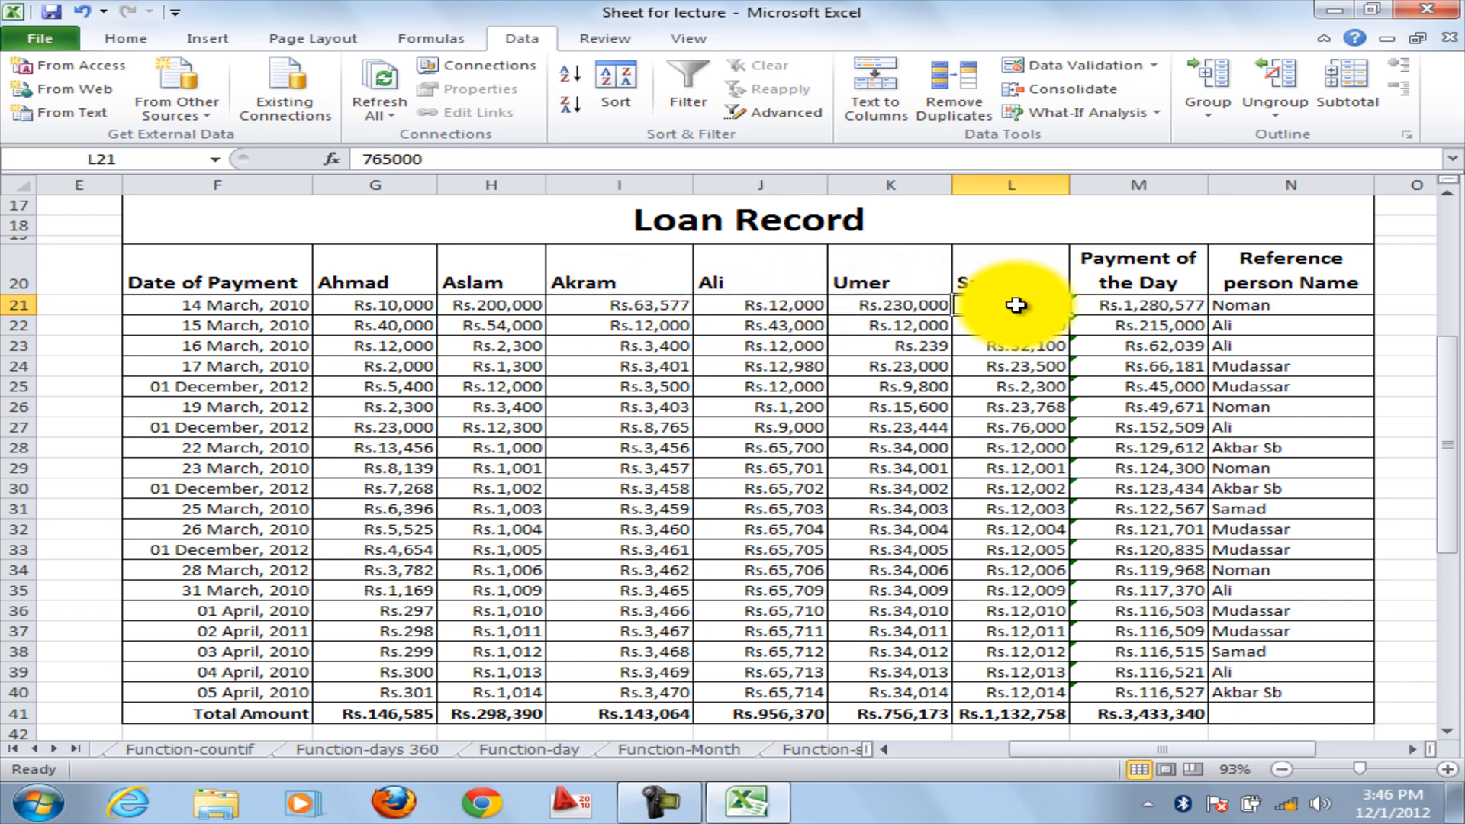
# Change the header in cell M20 to Payment Amount.
pyautogui.click(1168, 263)
pyautogui.write('Payment')
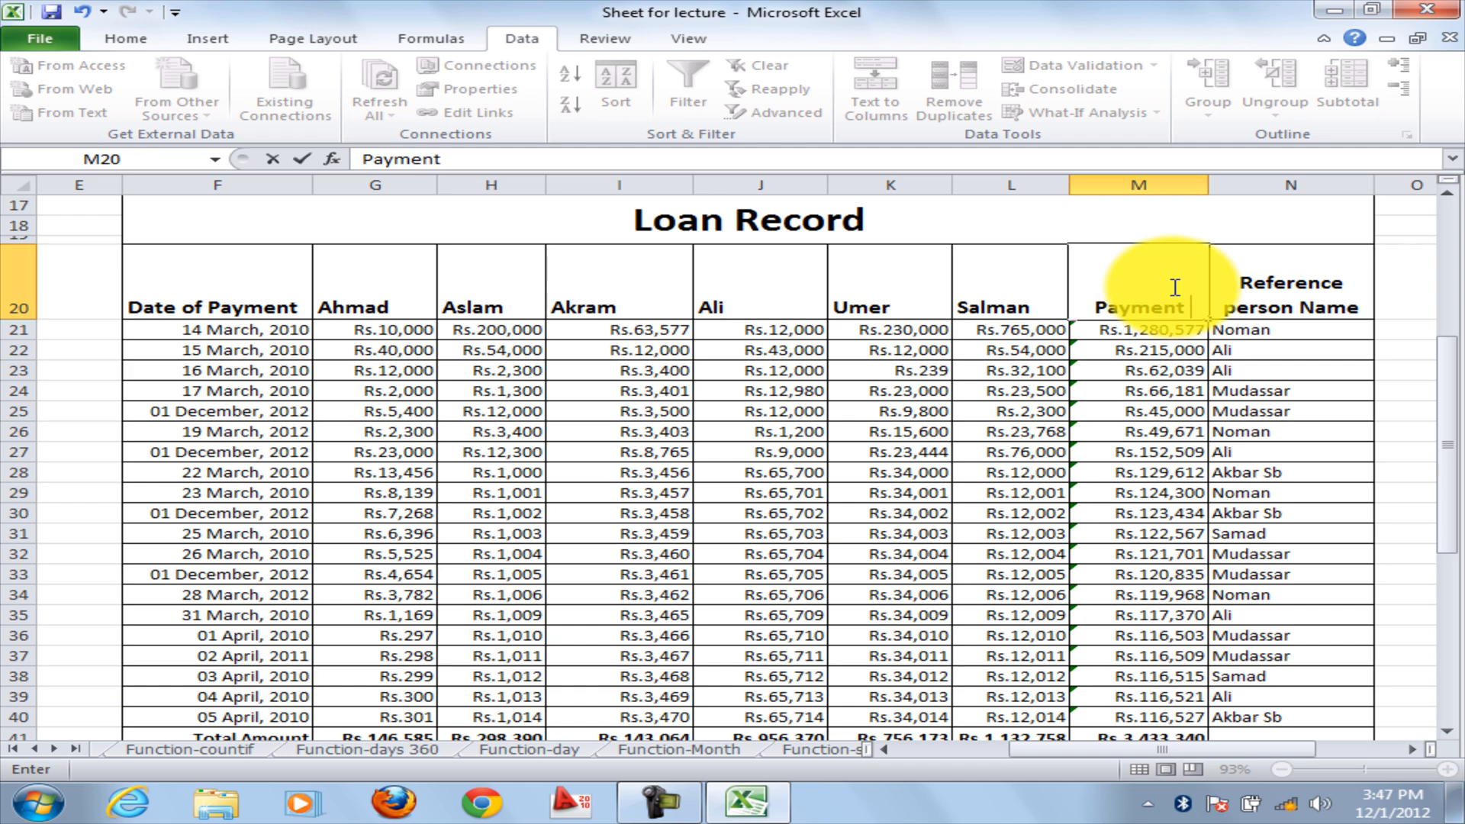
pyautogui.write(' Amount')
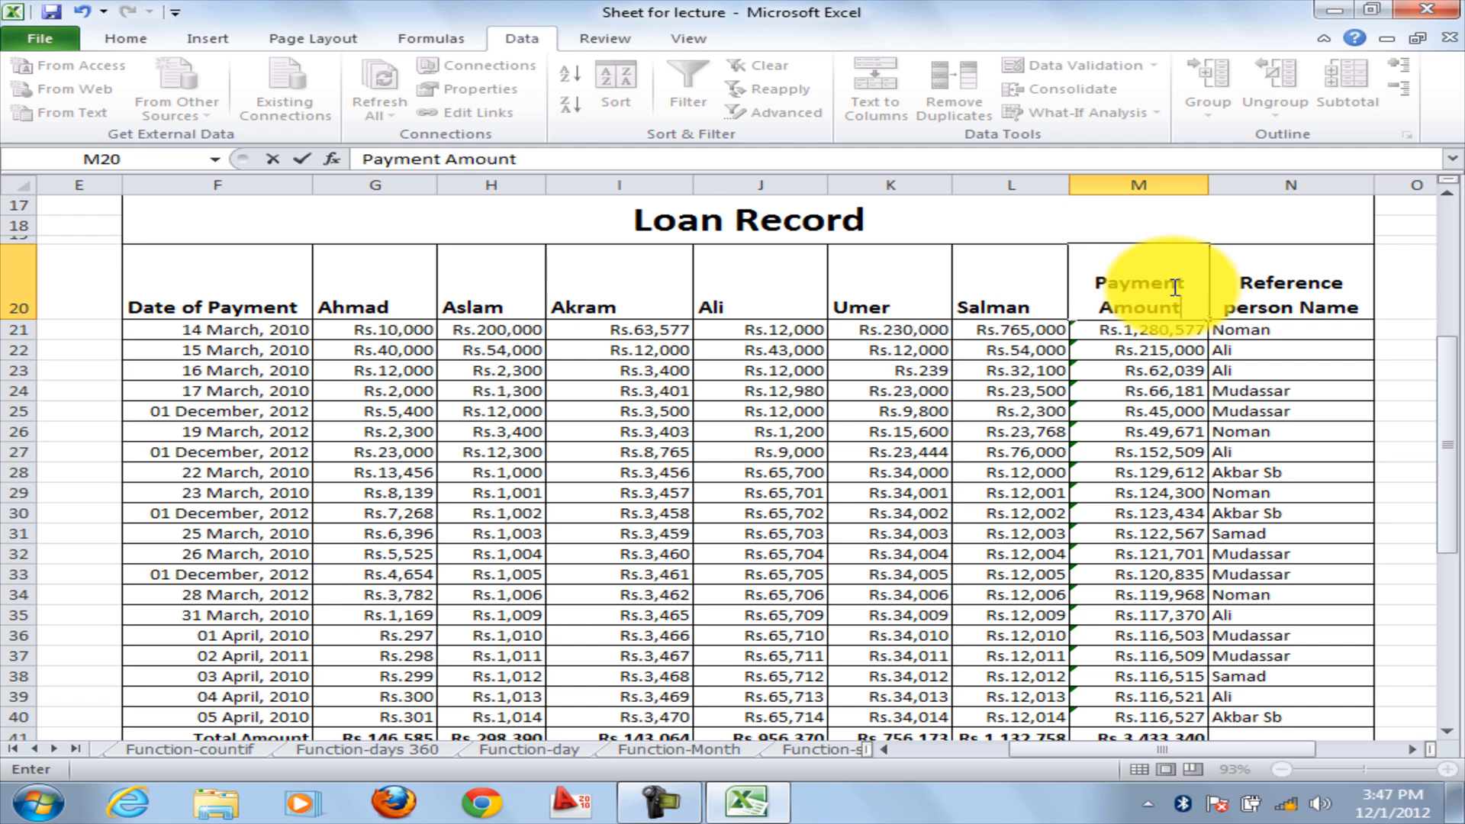
pyautogui.moveTo(1023, 492); pyautogui.dragTo(1057, 481)
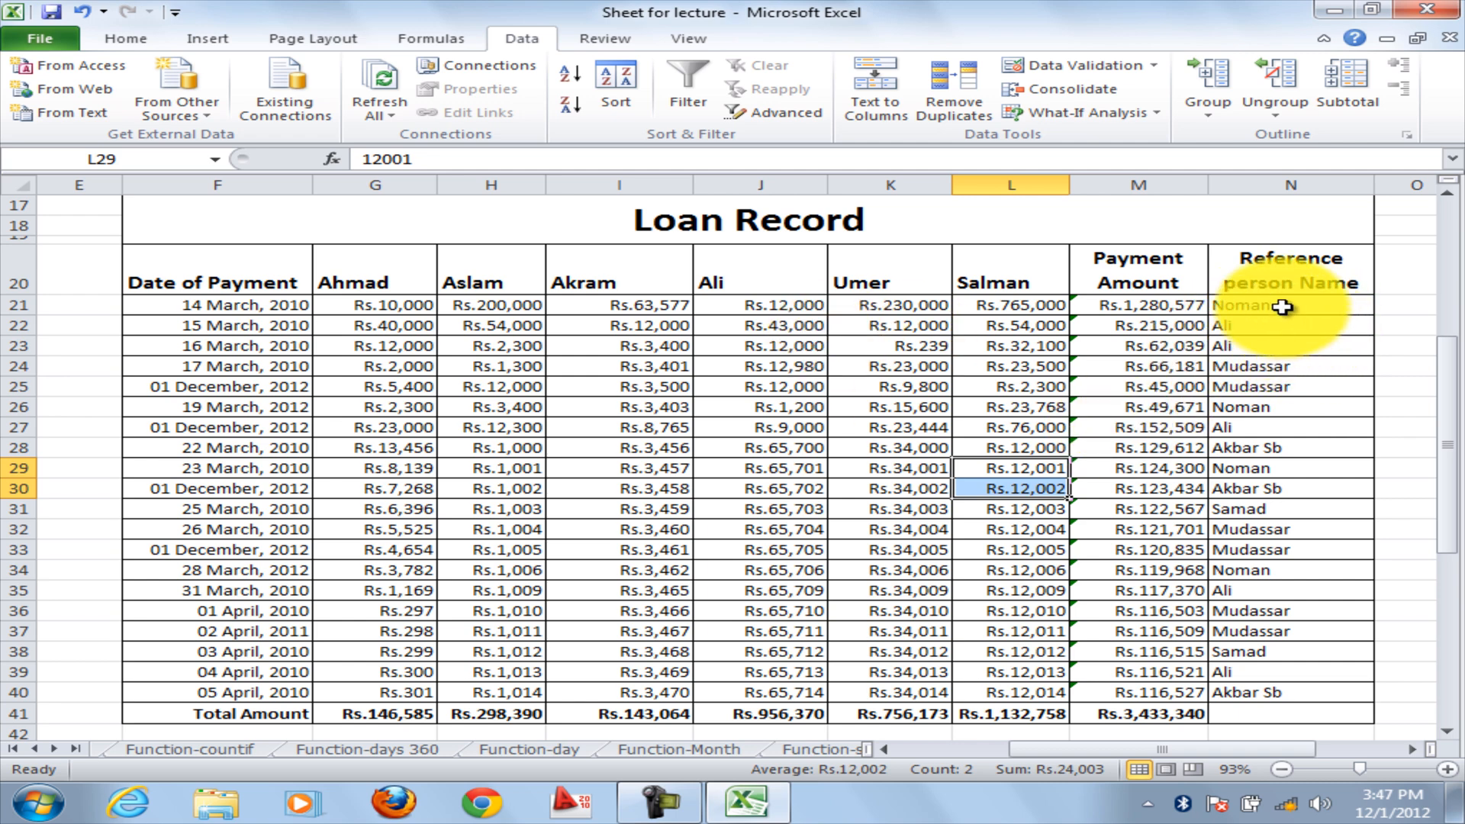
# Review the reference person names, a daily payment sum and the payment dates in the Loan Record table.
pyautogui.moveTo(1283, 307); pyautogui.dragTo(1286, 642)
pyautogui.click(1144, 406)
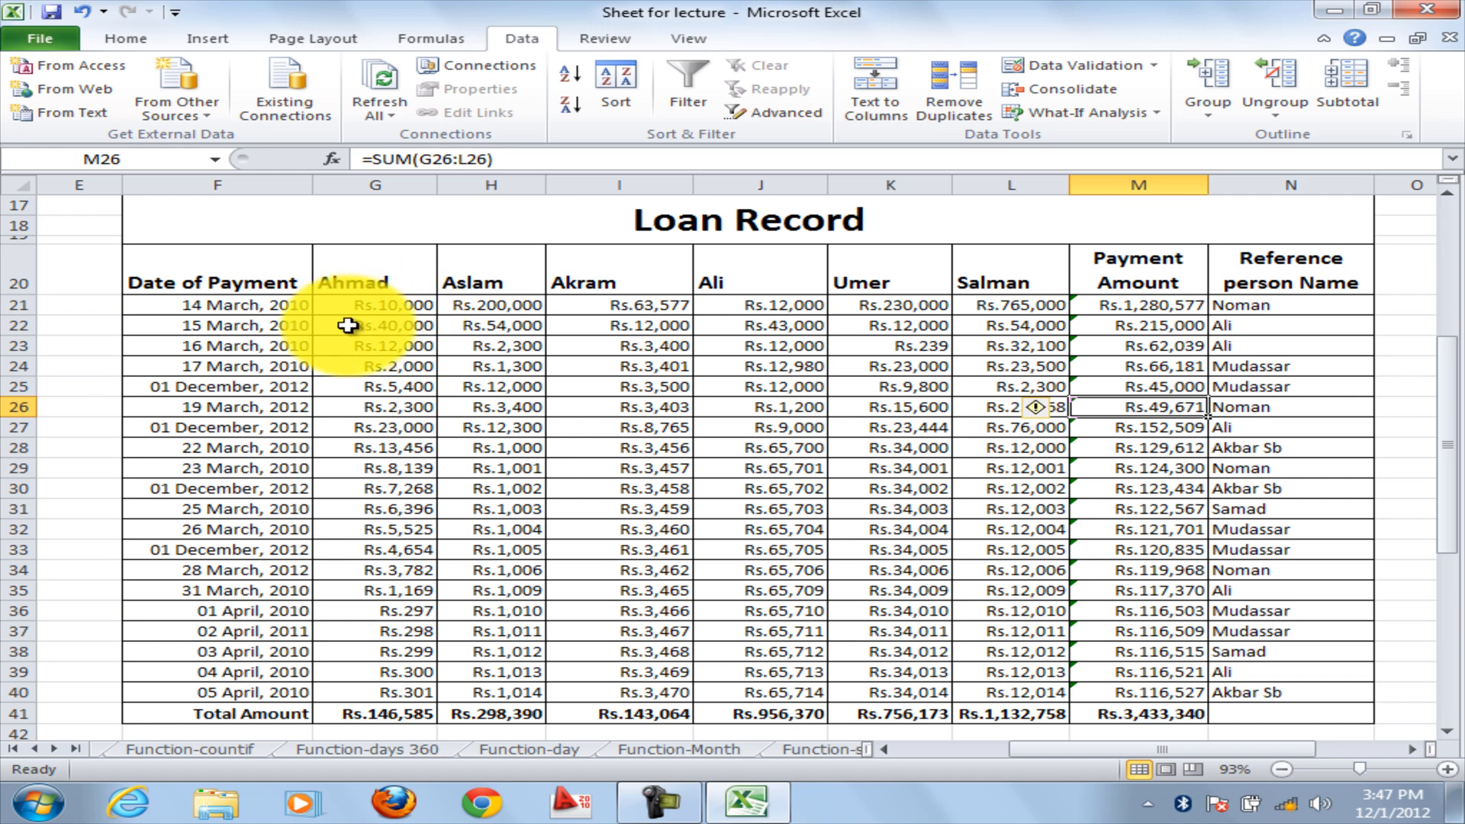
pyautogui.moveTo(268, 305); pyautogui.dragTo(245, 691)
pyautogui.click(228, 531)
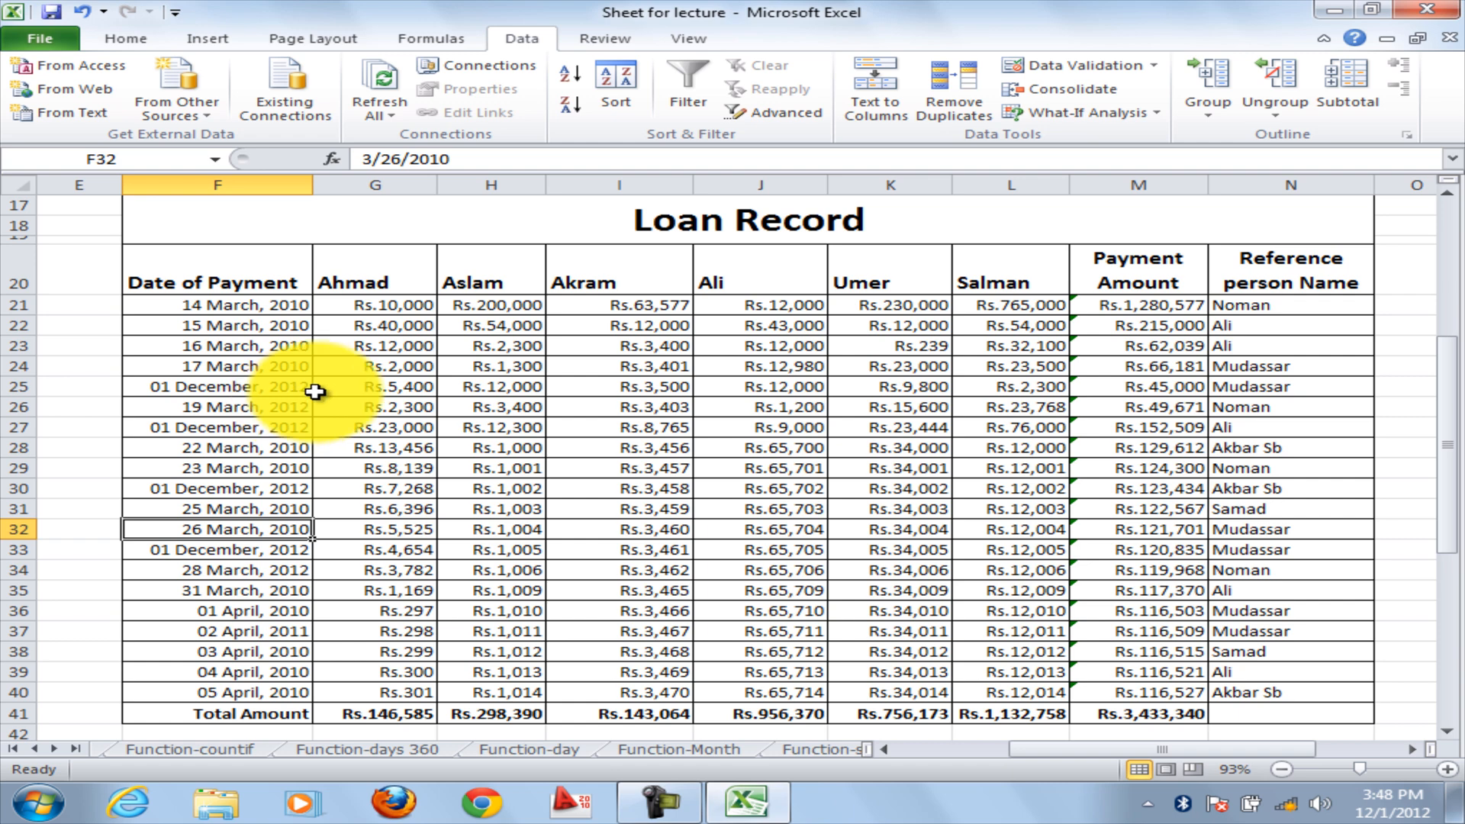
pyautogui.scroll(-1, 318, 386)
pyautogui.scroll(1, 510, 329)
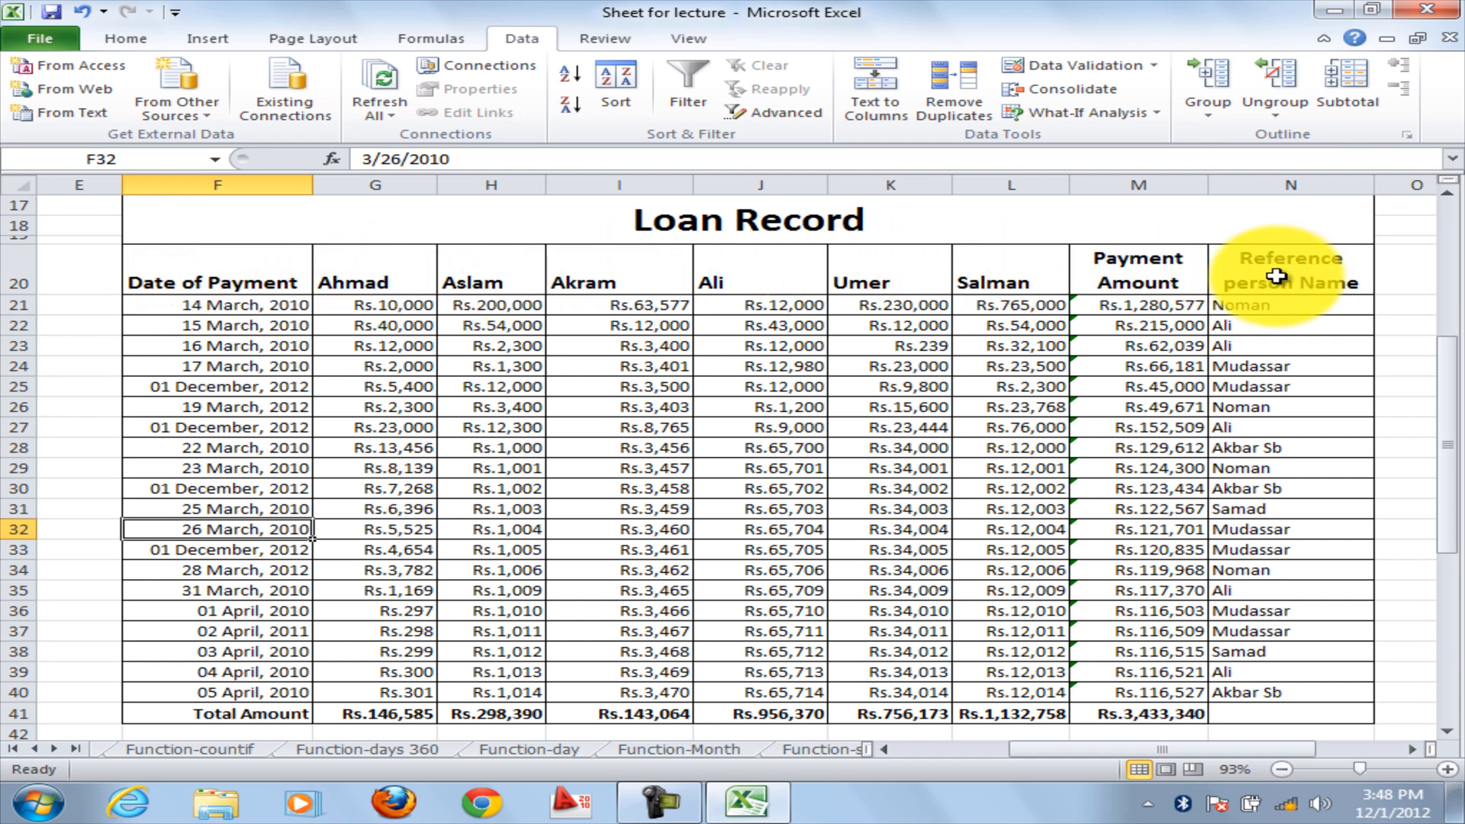
# Apply a filter to the Loan Record header row, F20 to N20.
pyautogui.moveTo(124, 284); pyautogui.dragTo(1248, 261)
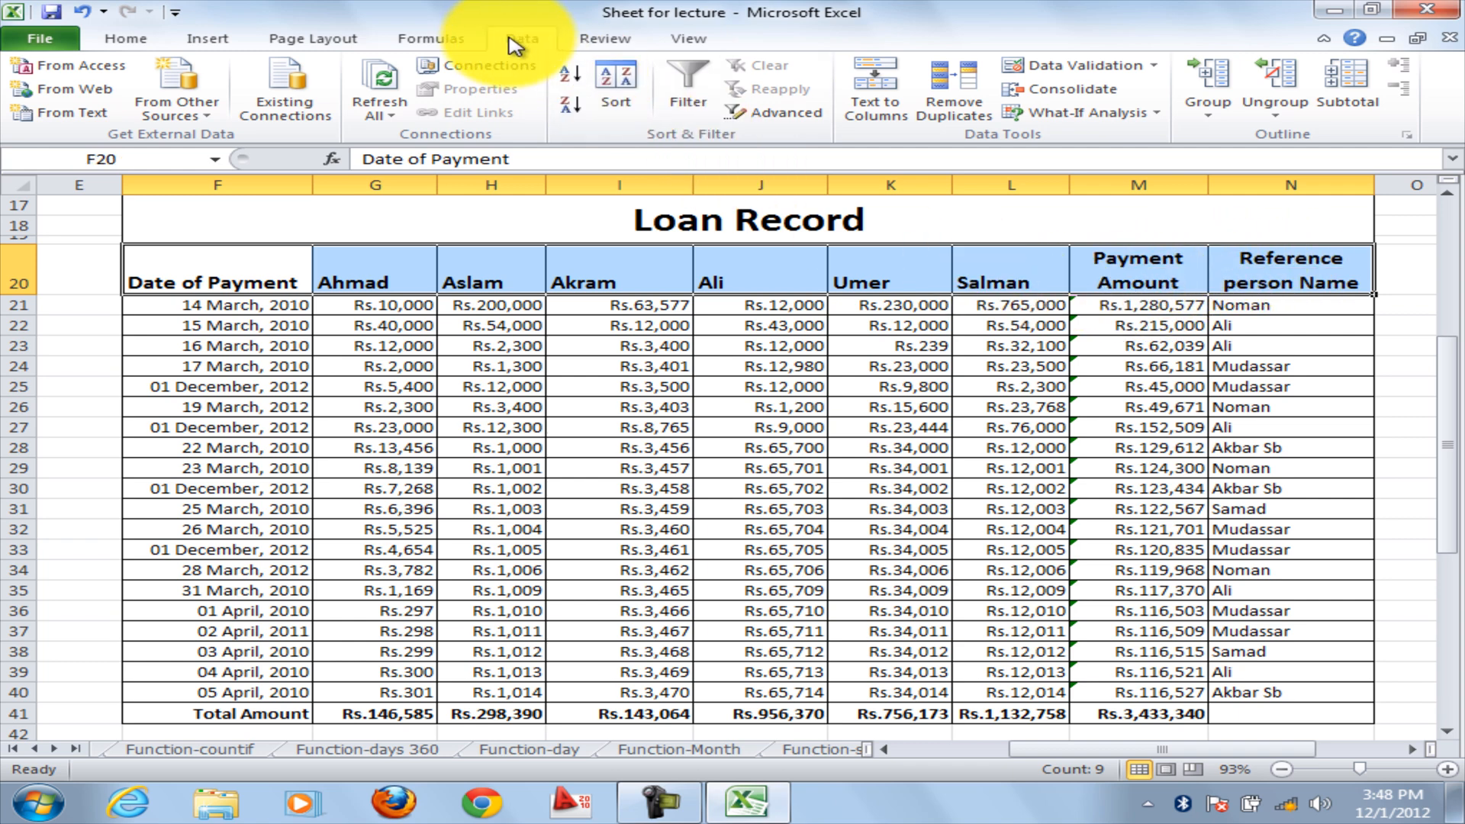
pyautogui.click(707, 102)
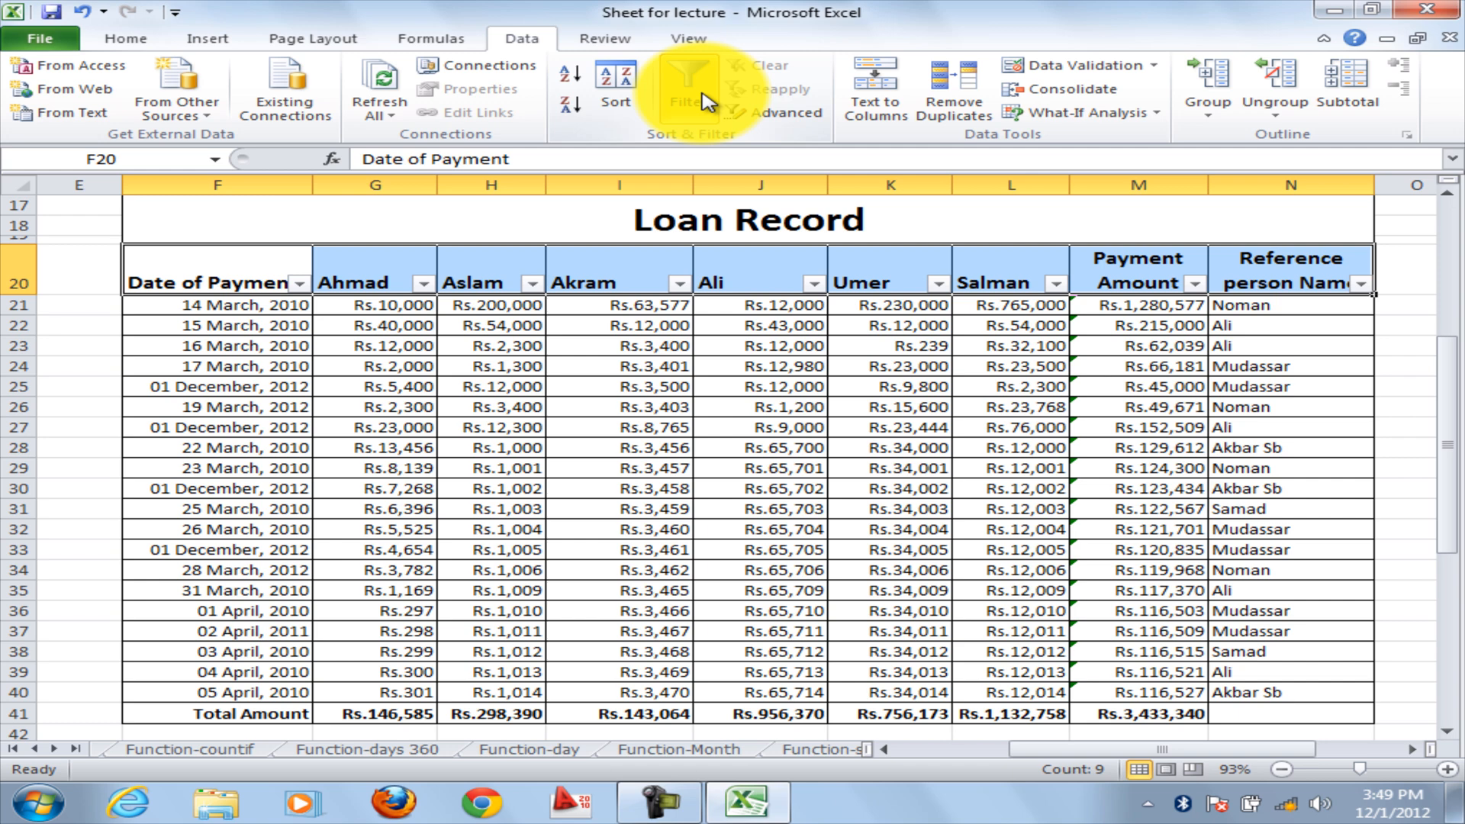
# Examine the filter options for the date column, the first two loan columns and the Reference person Name column.
pyautogui.click(302, 284)
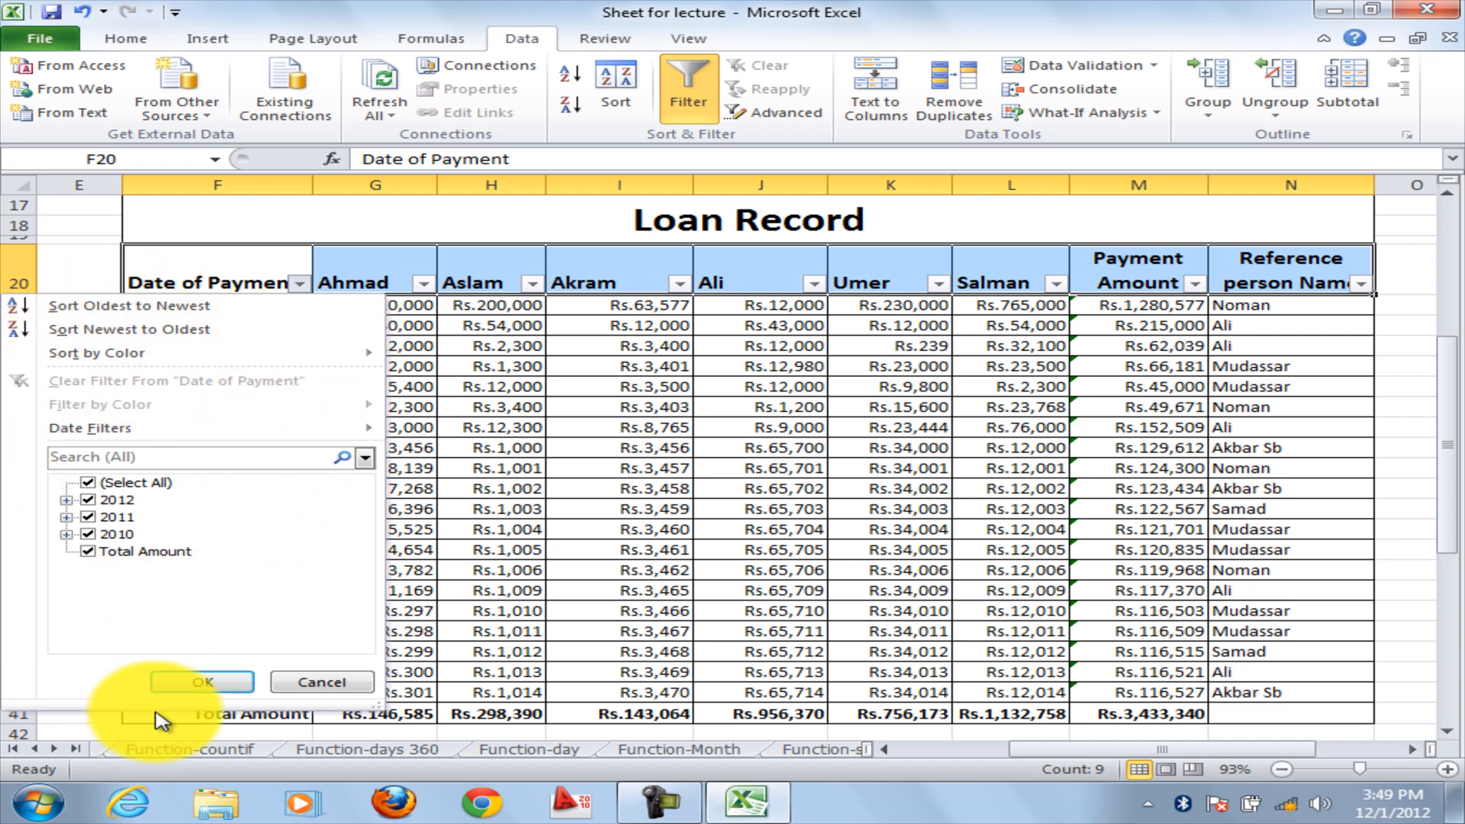
pyautogui.click(525, 372)
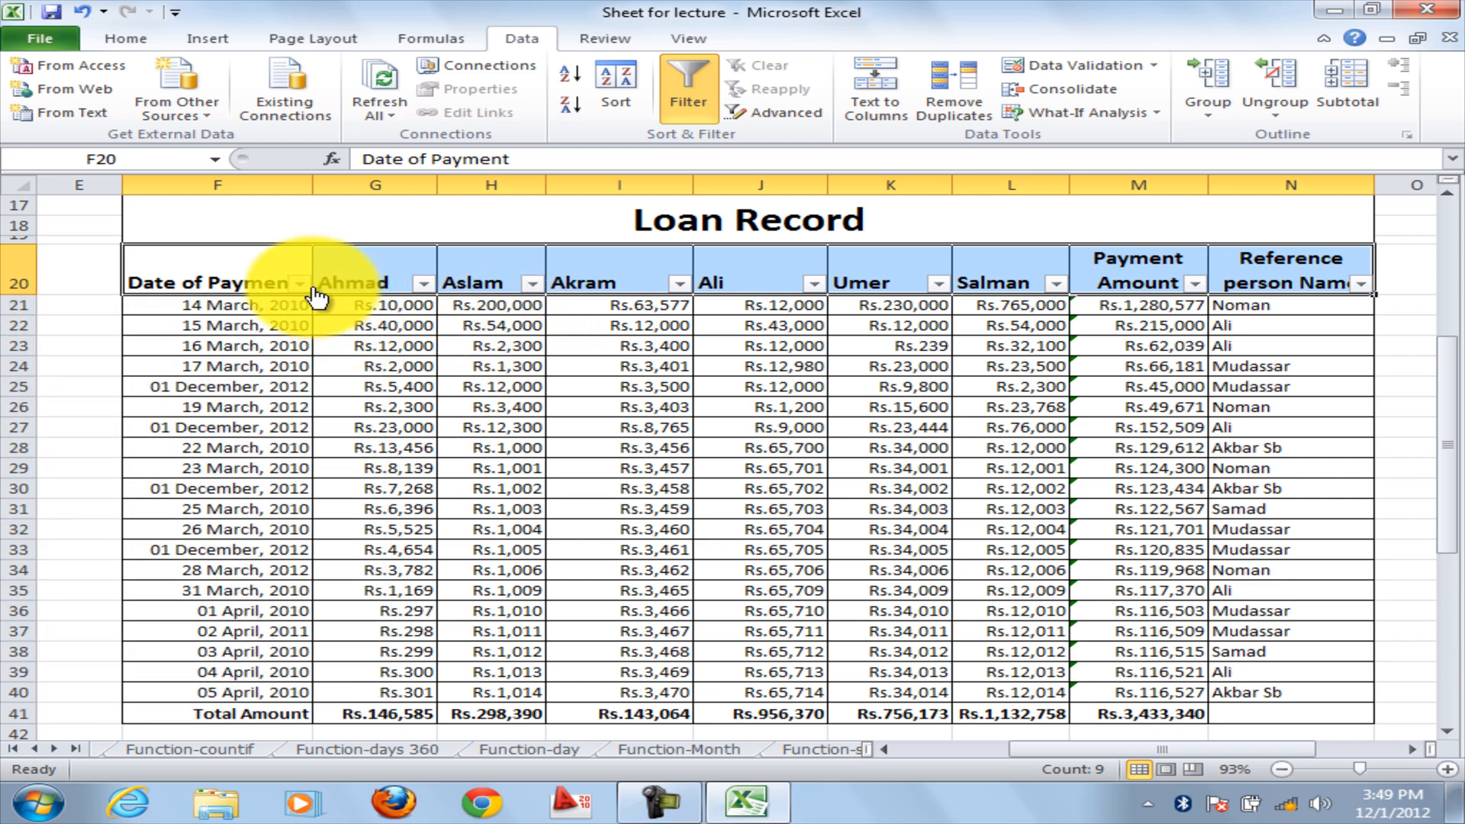
pyautogui.click(424, 284)
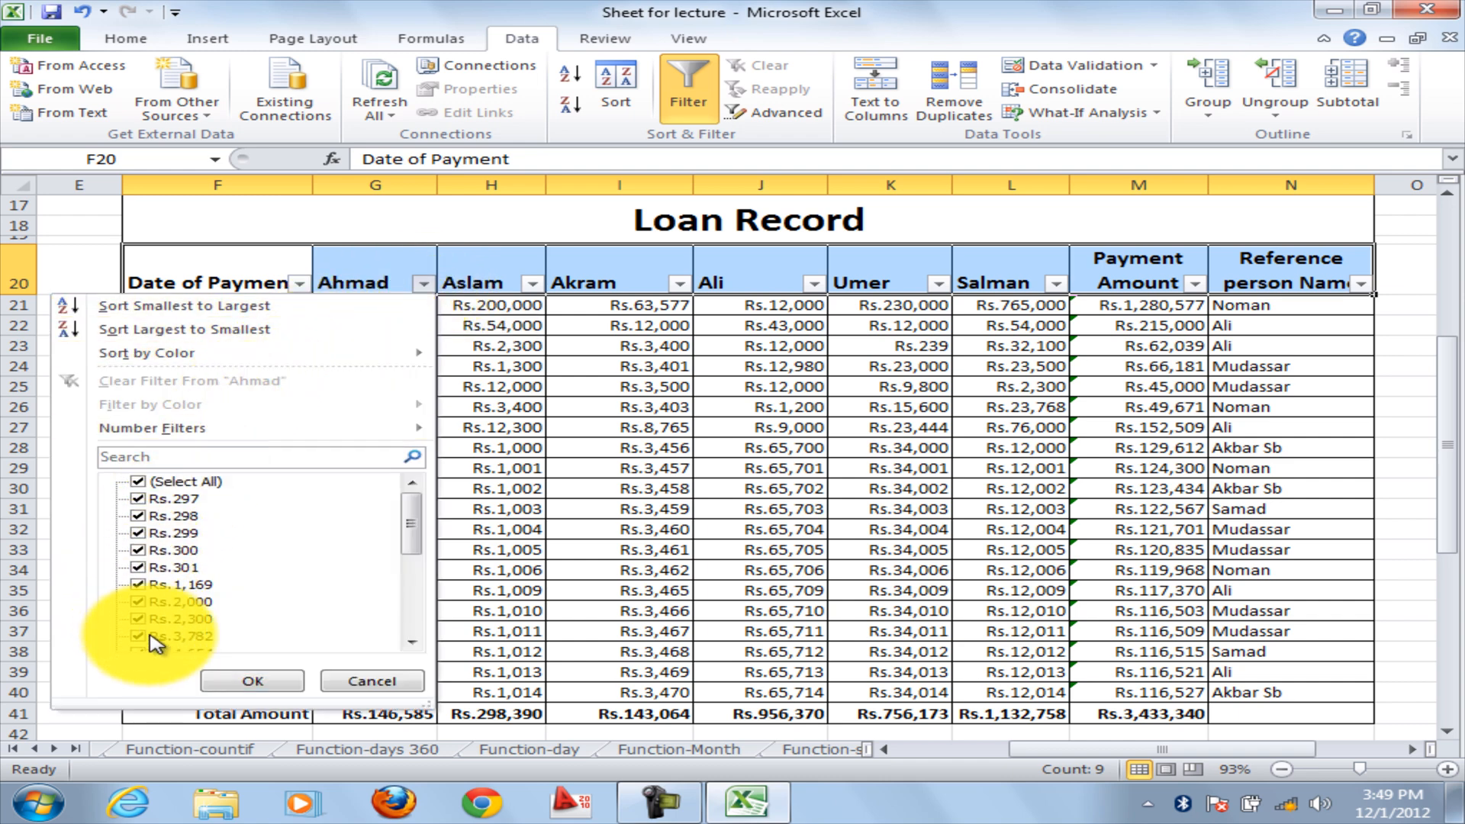
pyautogui.click(537, 287)
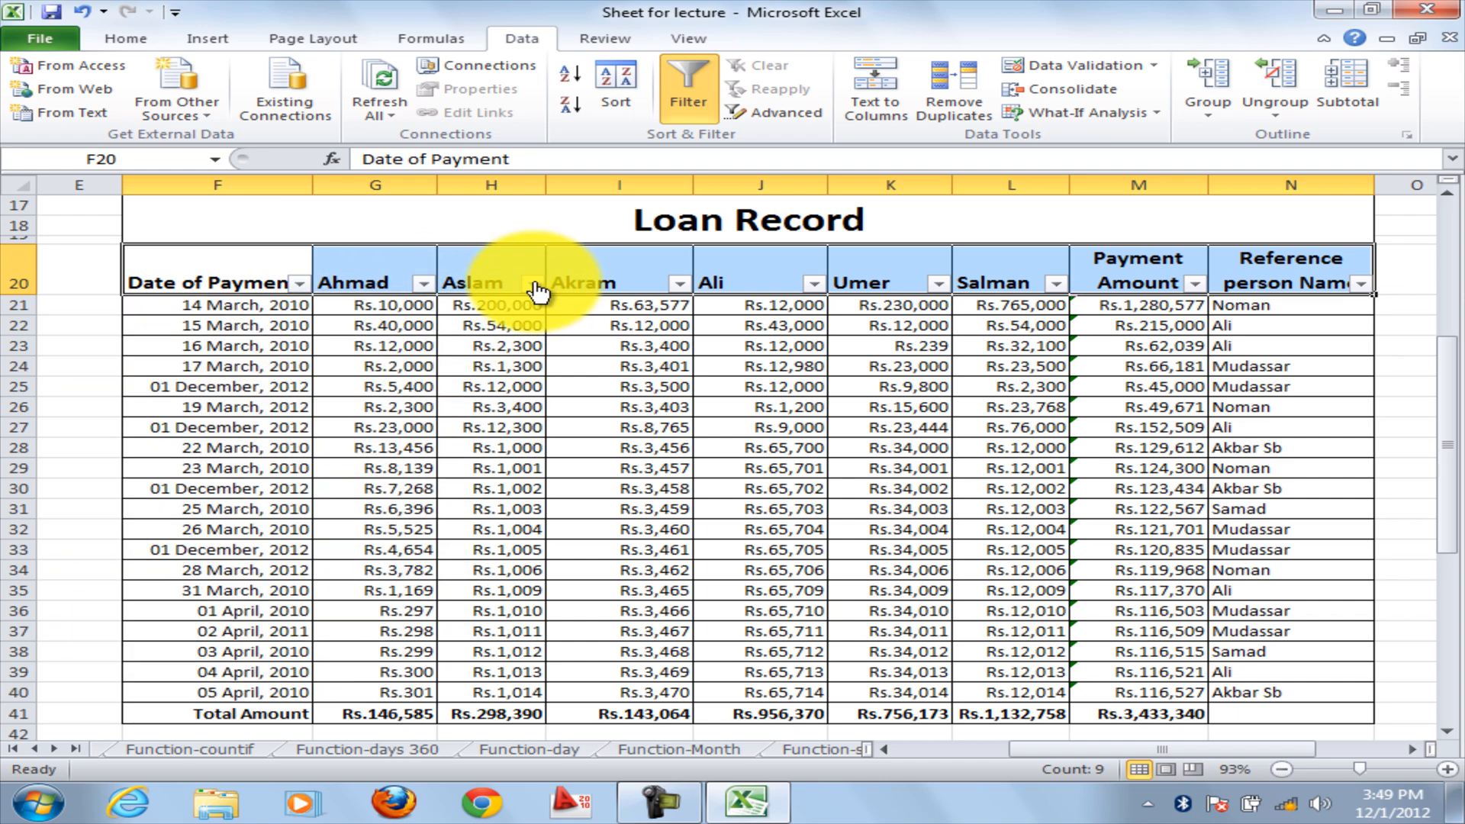
pyautogui.click(537, 287)
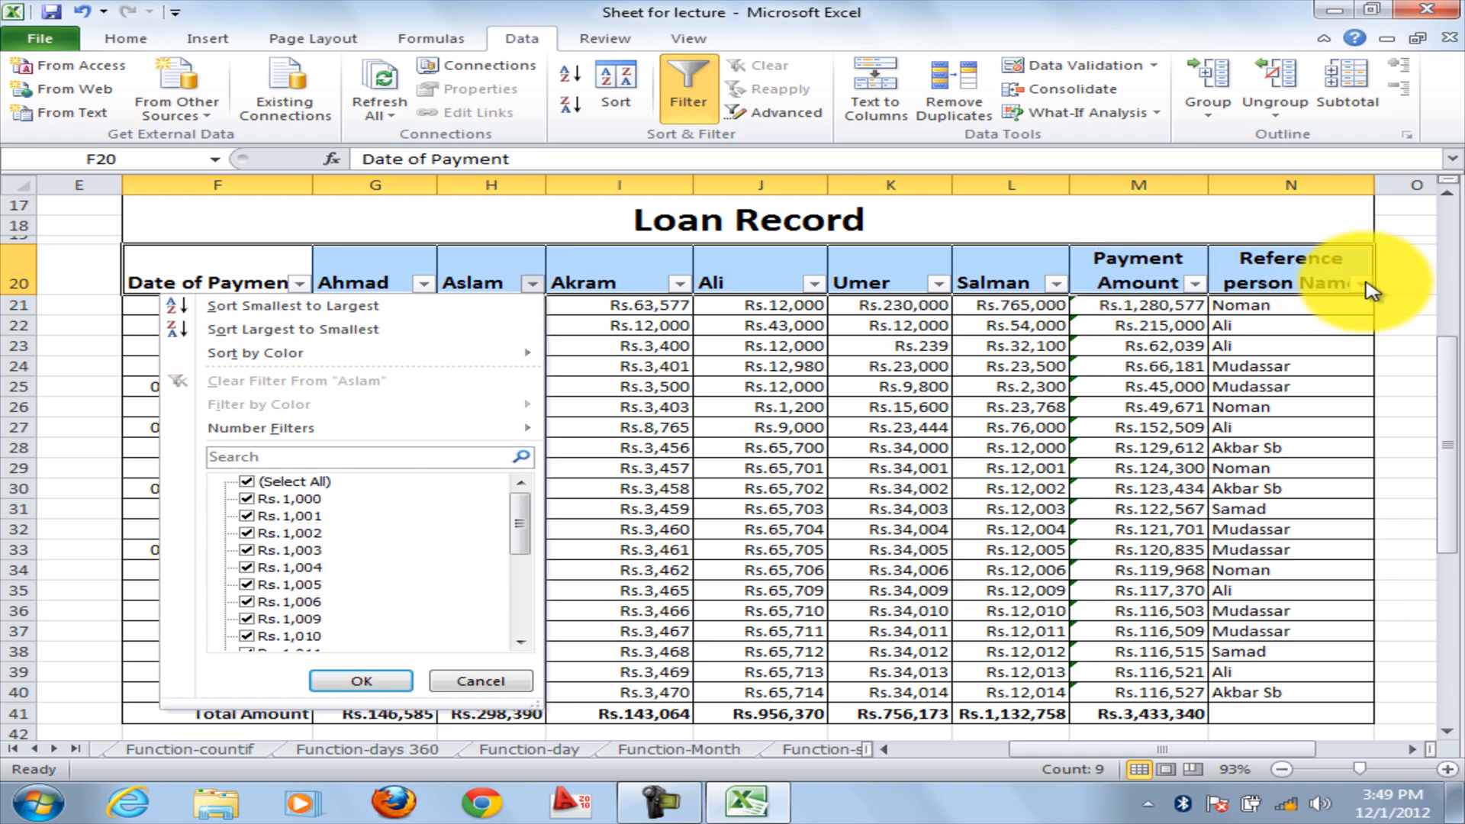
pyautogui.click(1364, 285)
pyautogui.click(1366, 287)
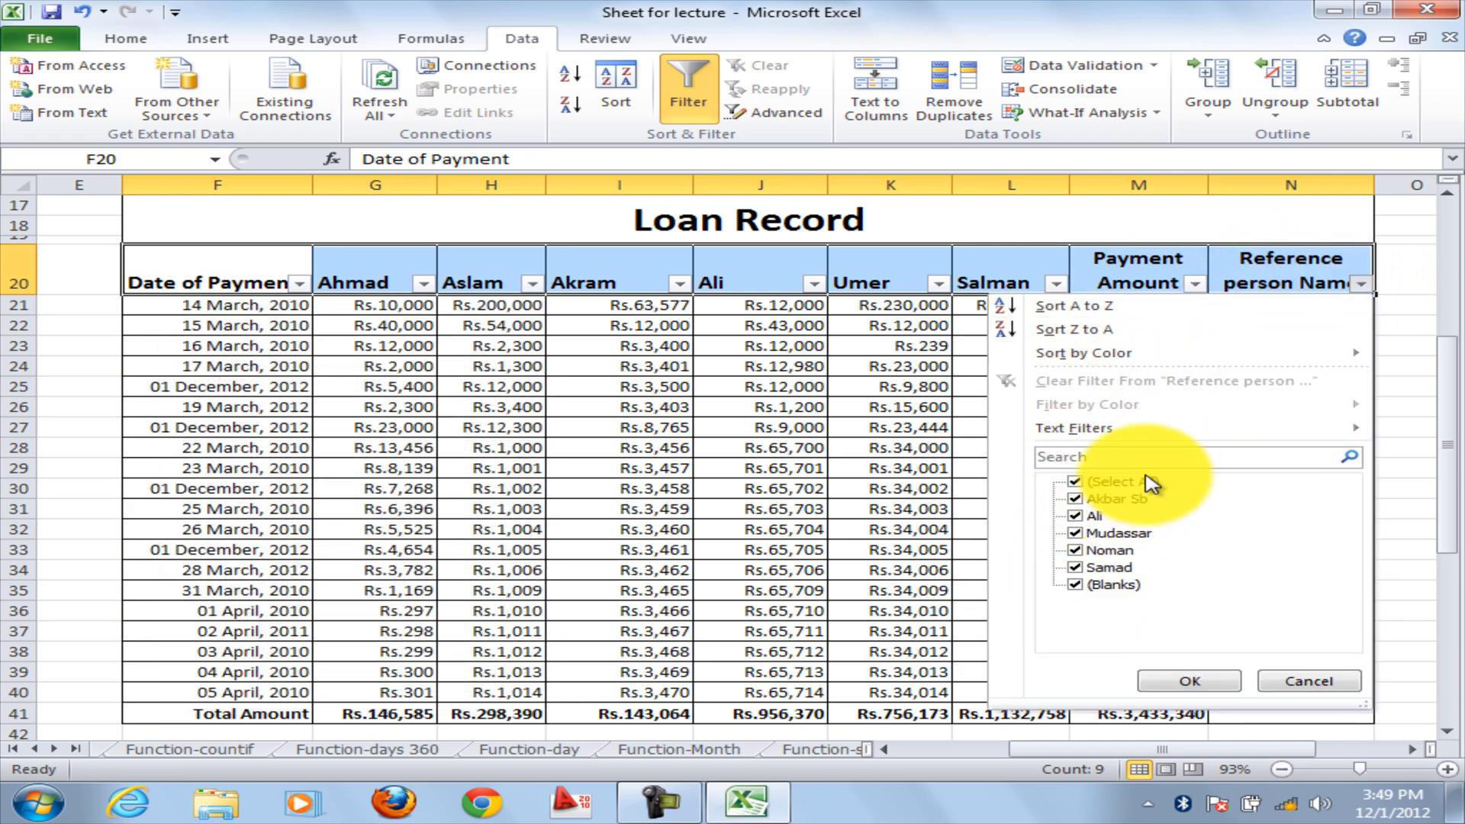
pyautogui.click(933, 352)
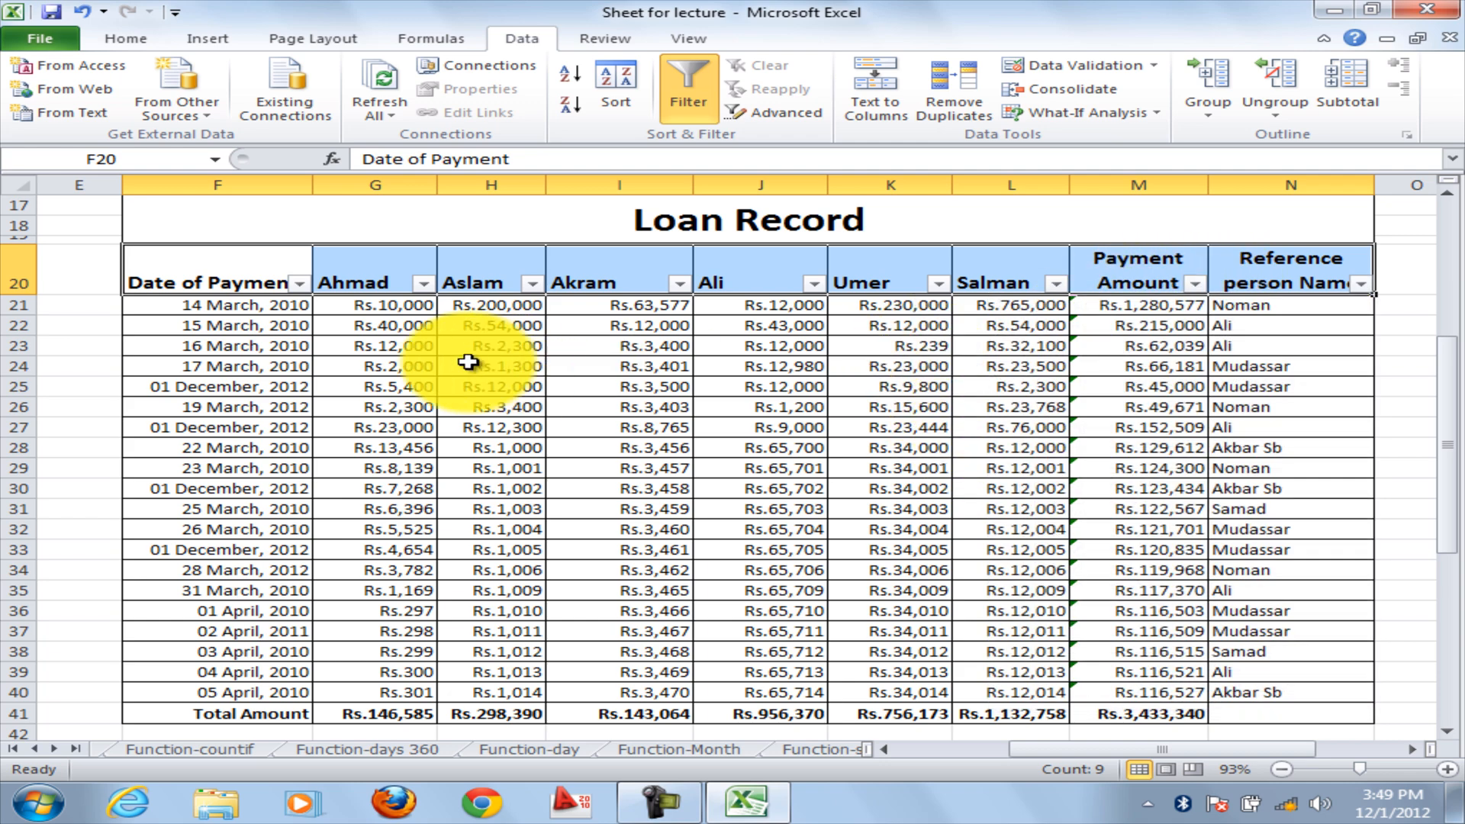
# Filter the Date of Payment column to 2012 only, excluding 2011, 2010 and Total Amount.
pyautogui.click(305, 285)
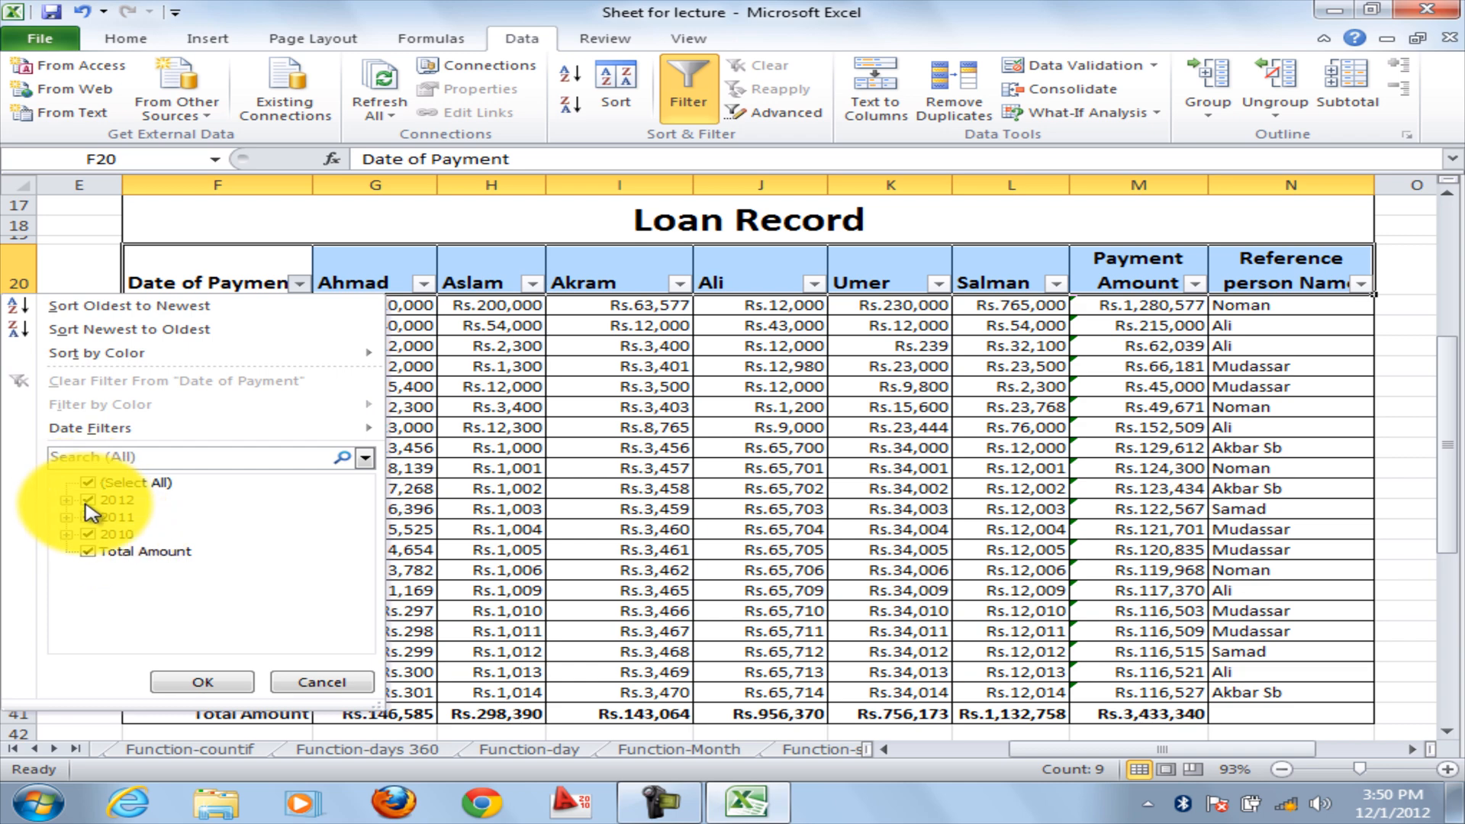
pyautogui.click(89, 534)
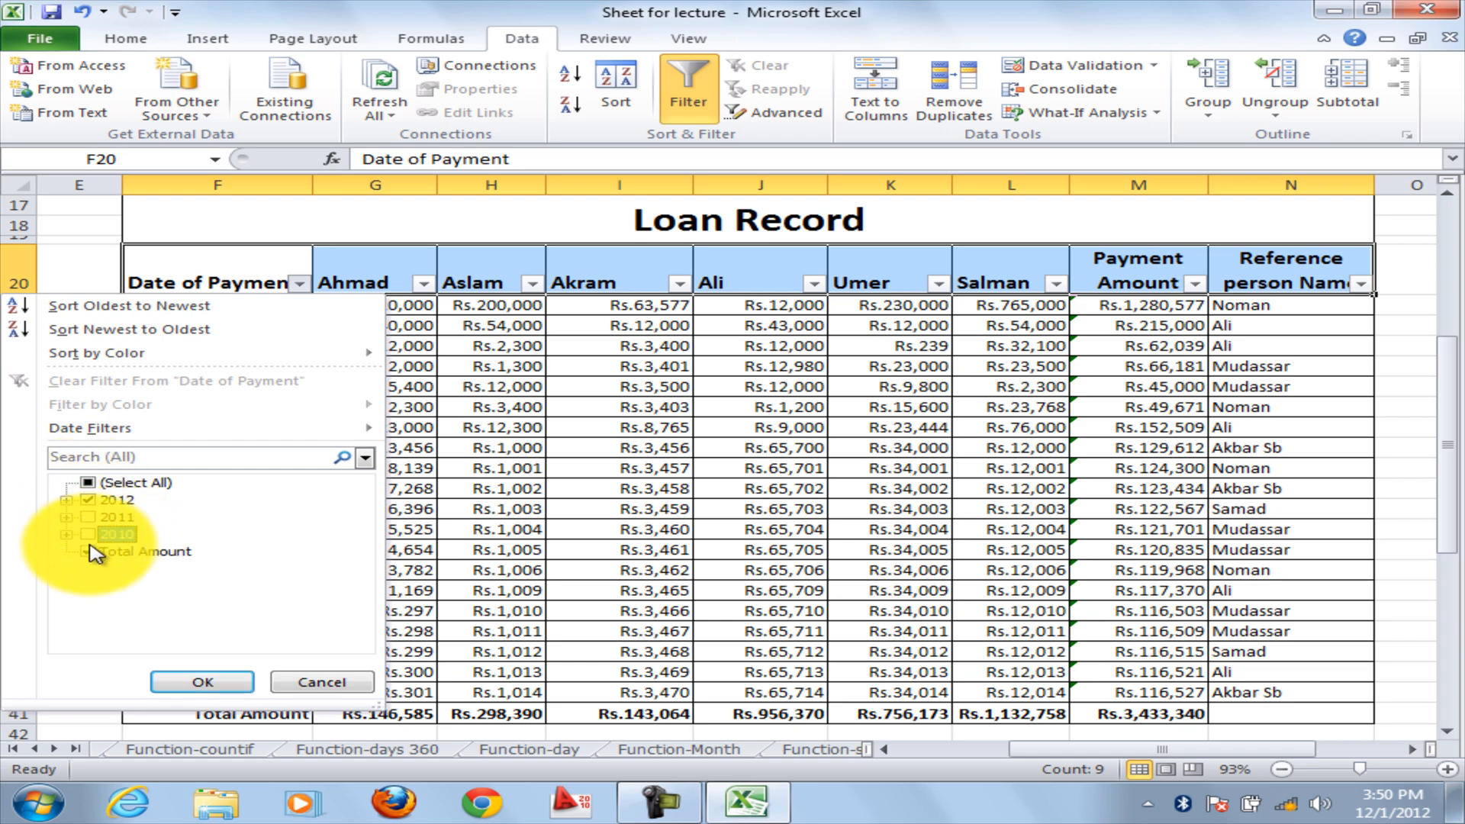
pyautogui.click(99, 553)
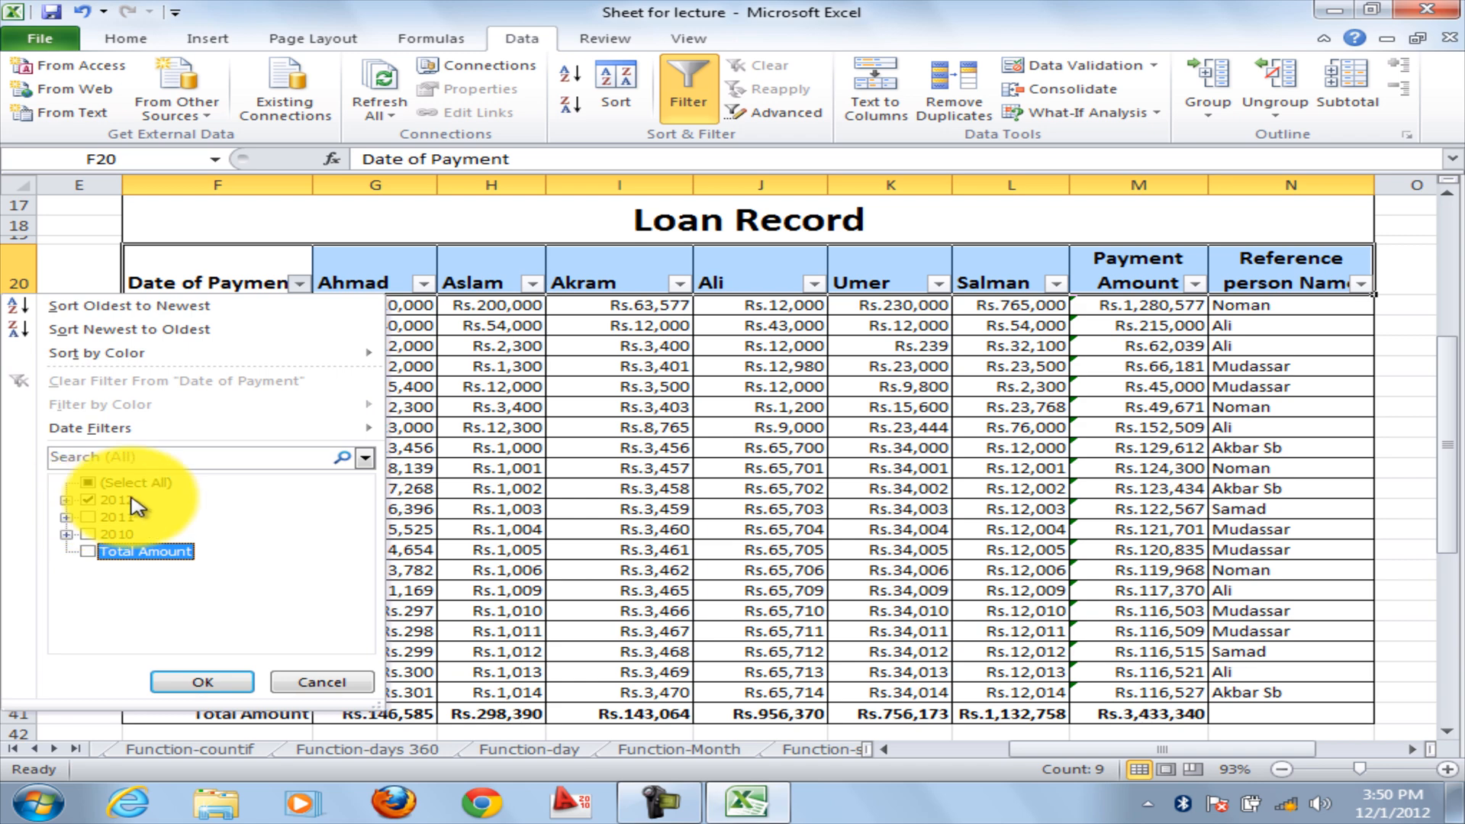
pyautogui.click(185, 683)
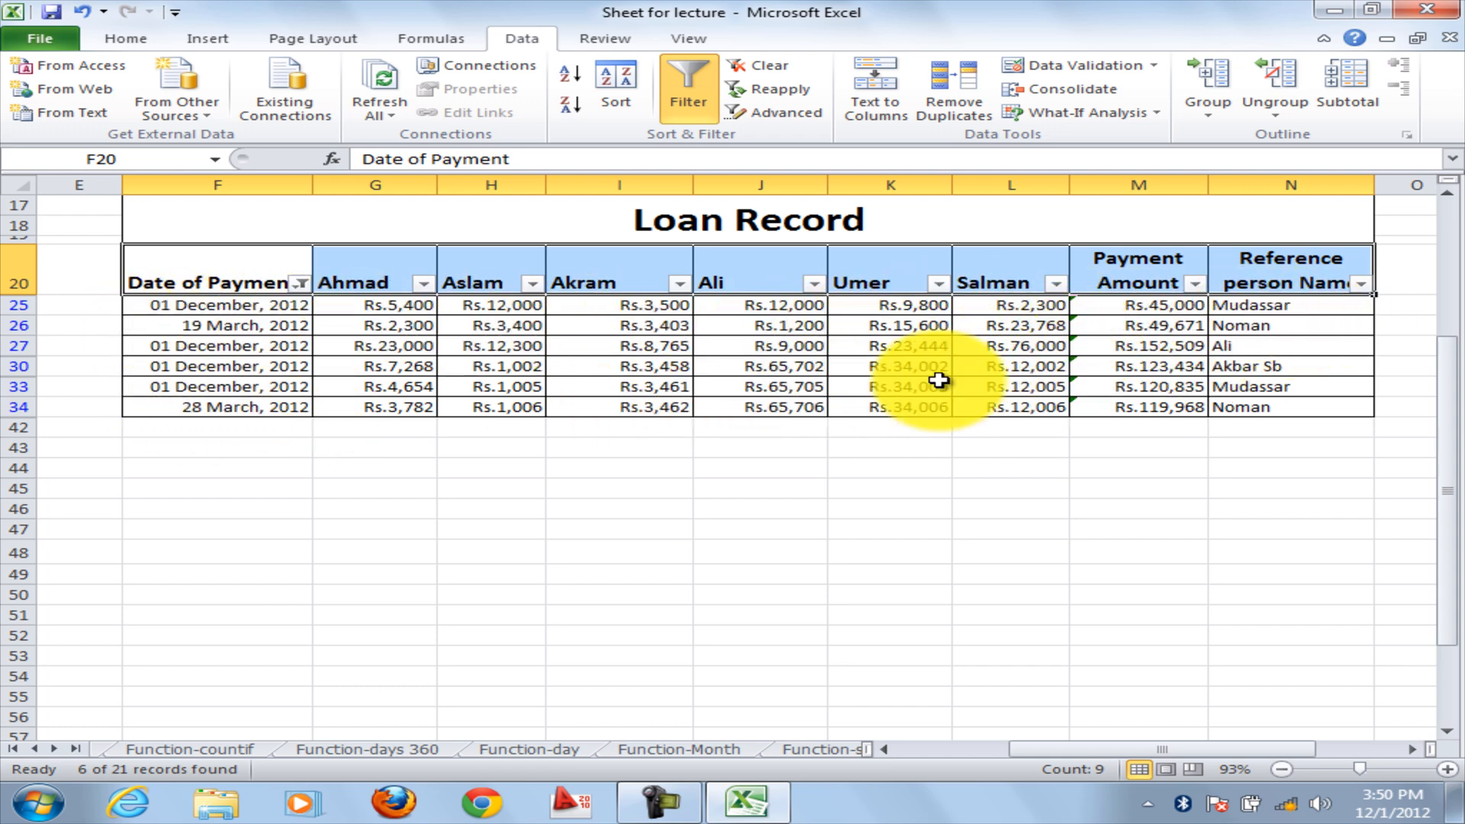
# Include 2011, 2010 and Total Amount again in the Date of Payment filter.
pyautogui.click(301, 287)
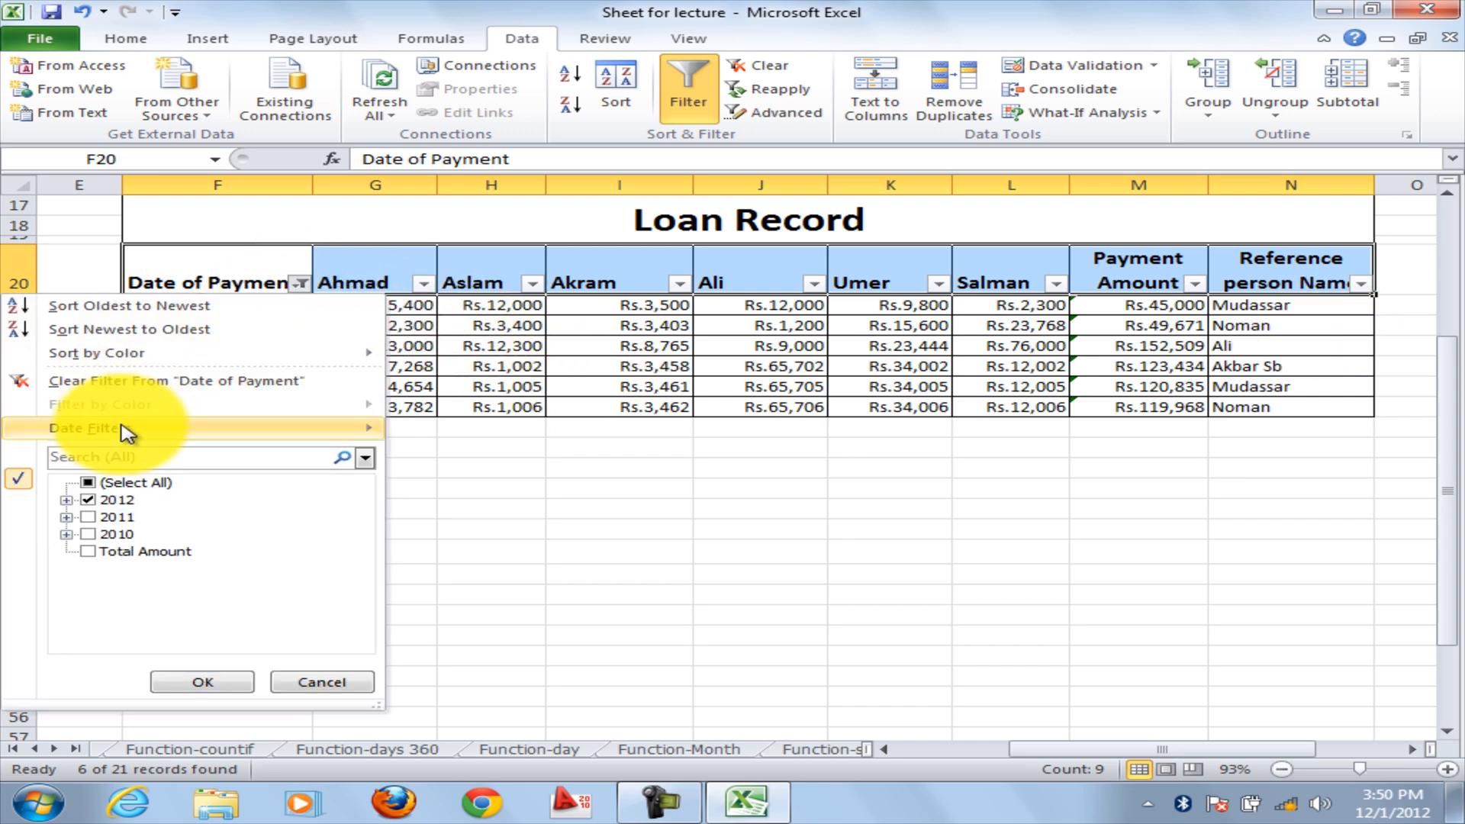
pyautogui.click(88, 518)
pyautogui.click(88, 534)
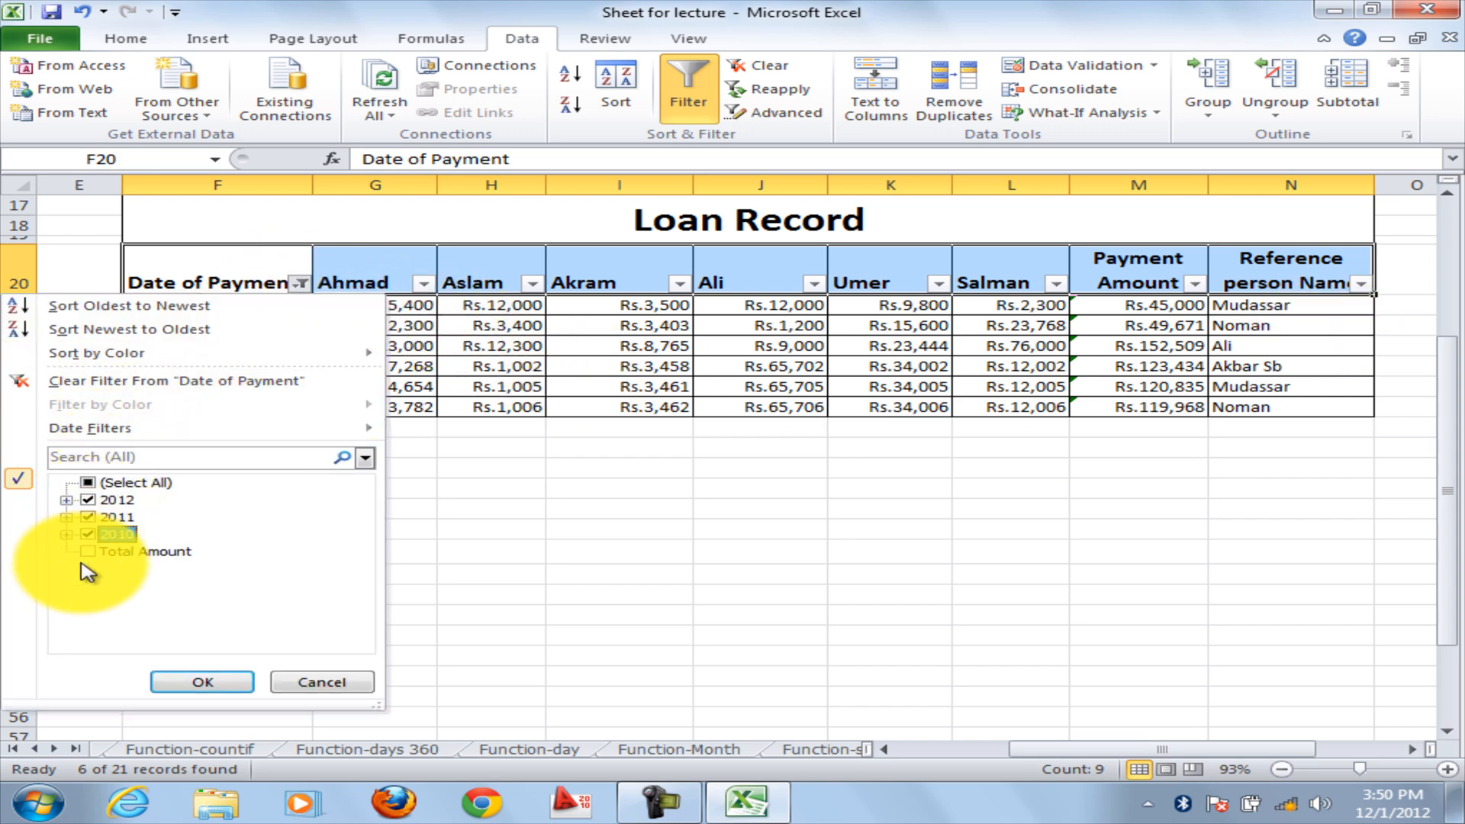
pyautogui.click(88, 551)
pyautogui.click(219, 687)
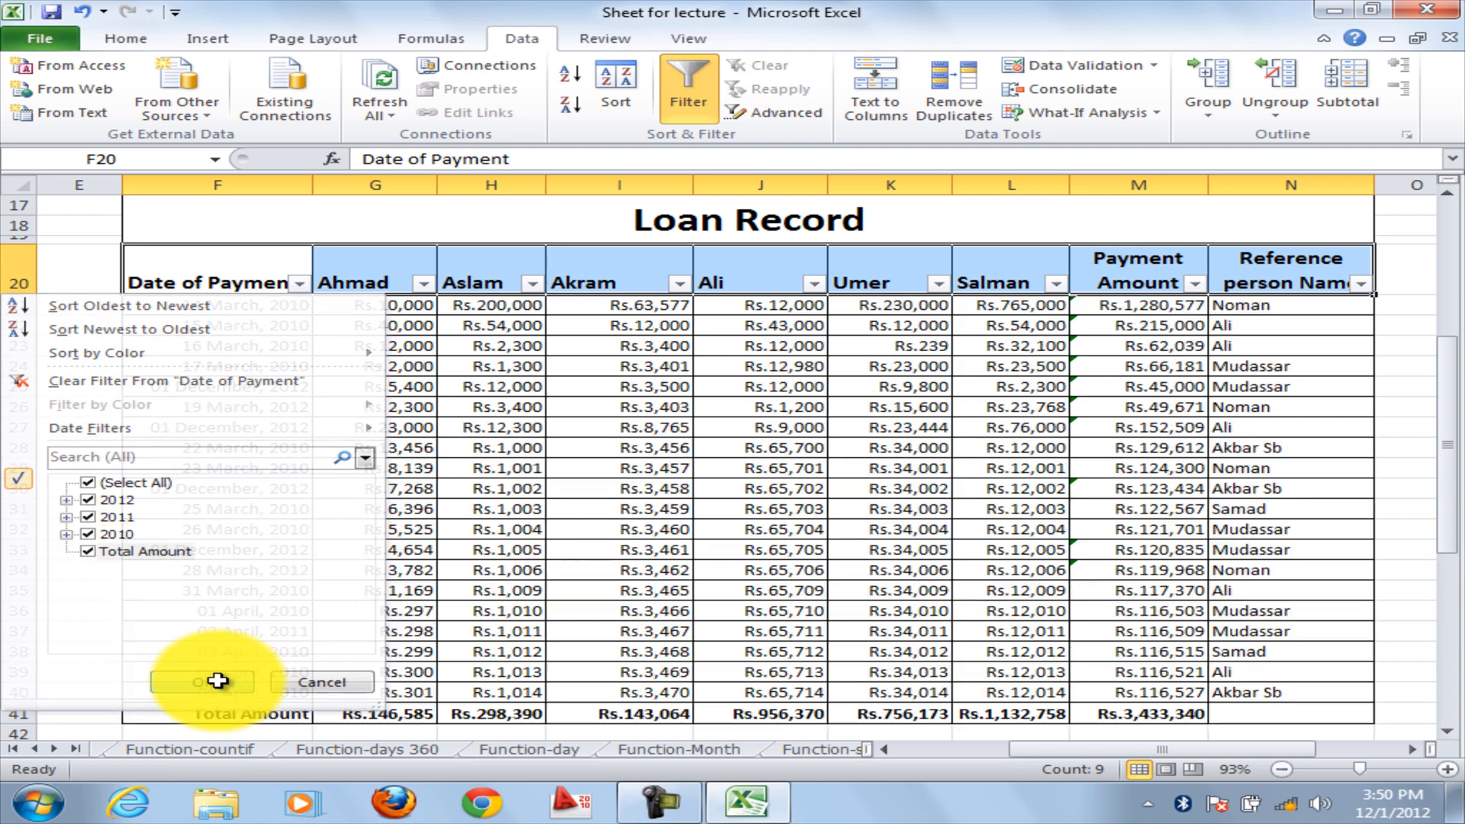
# Filter the Date of Payment column to March 2012 only, excluding December, 2011, 2010 and Total Amount.
pyautogui.click(301, 284)
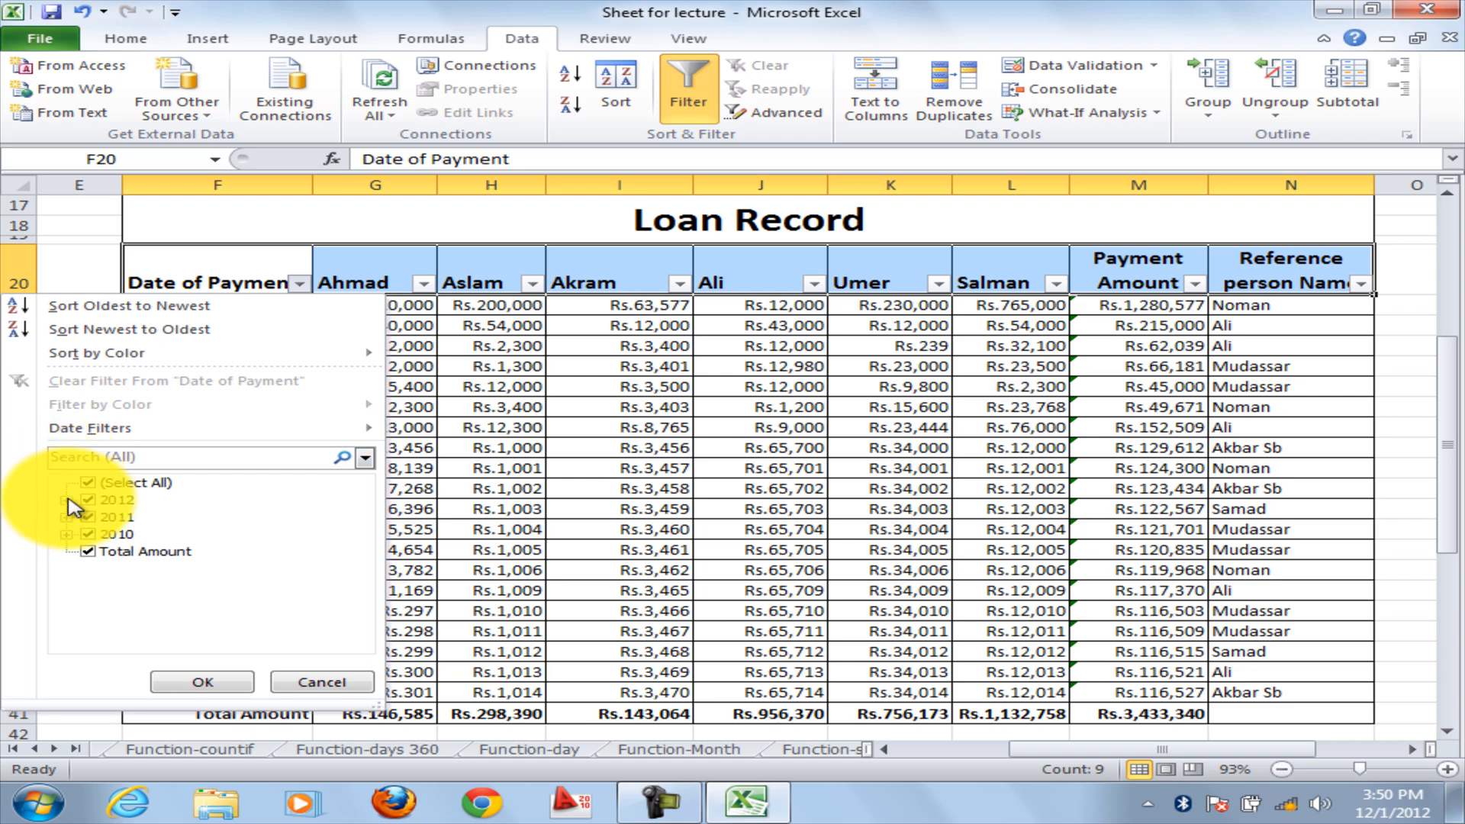
pyautogui.click(66, 501)
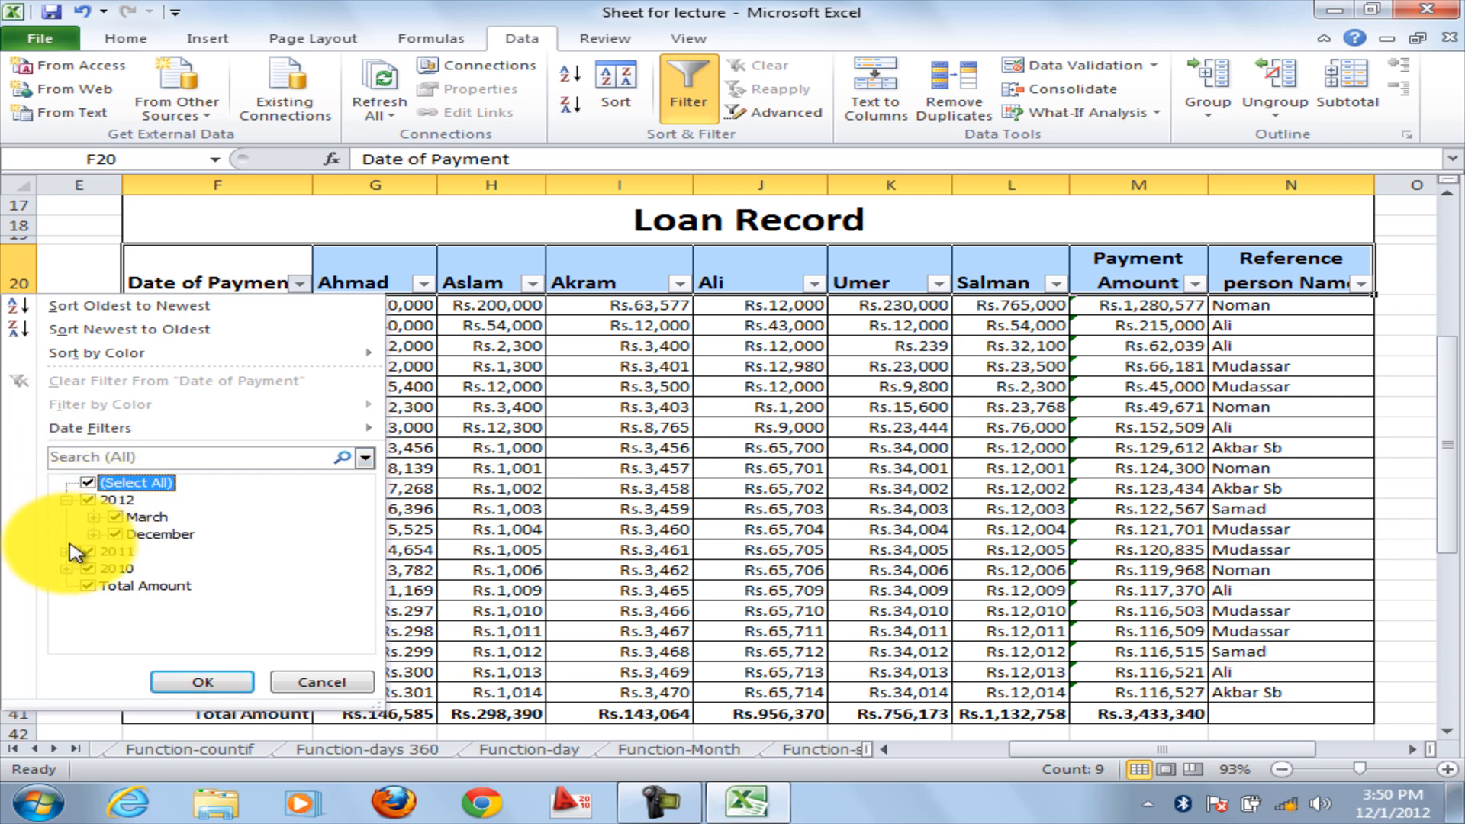
pyautogui.click(87, 551)
pyautogui.click(87, 569)
pyautogui.click(87, 585)
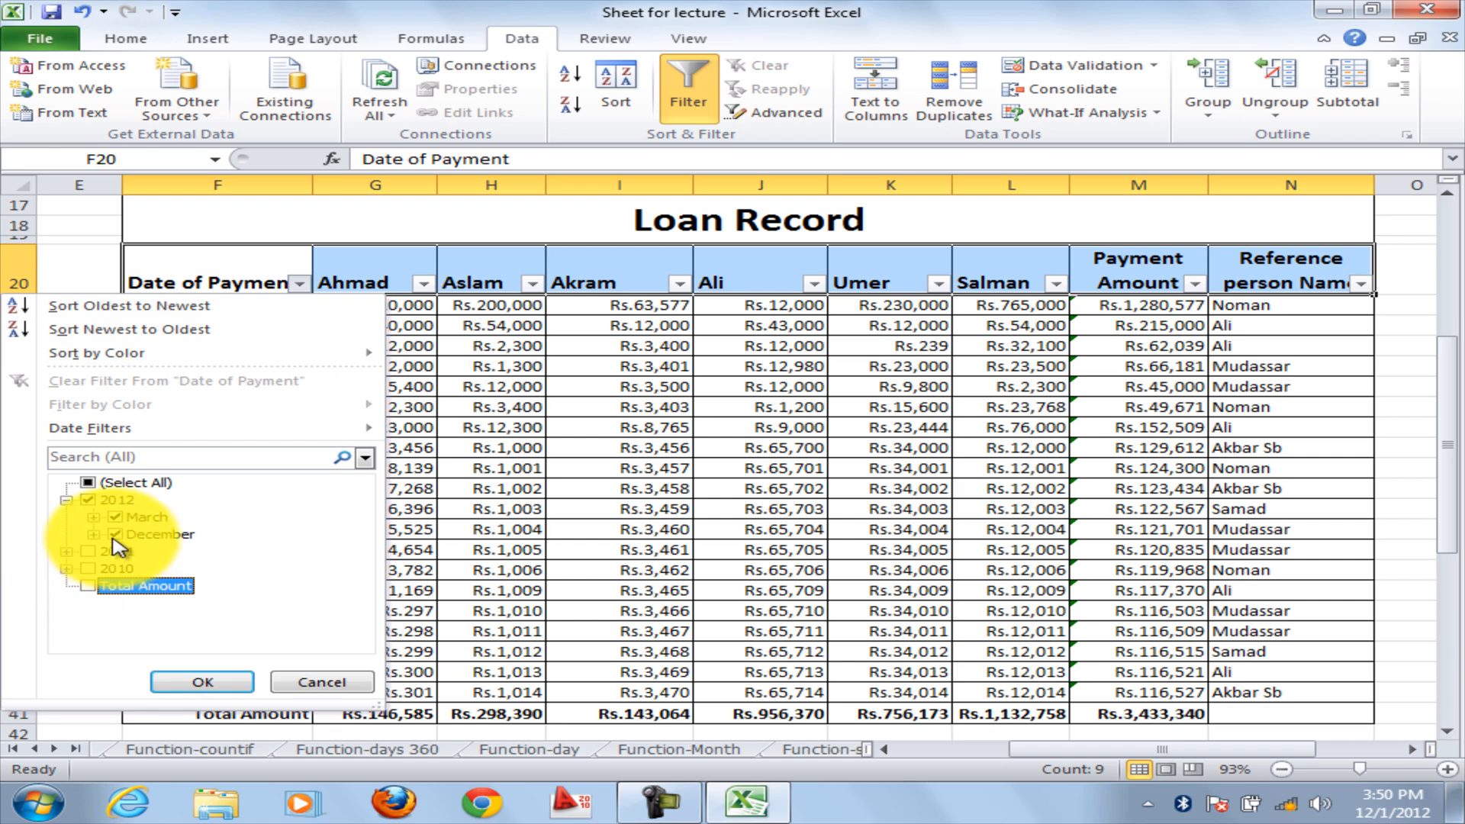
pyautogui.click(115, 535)
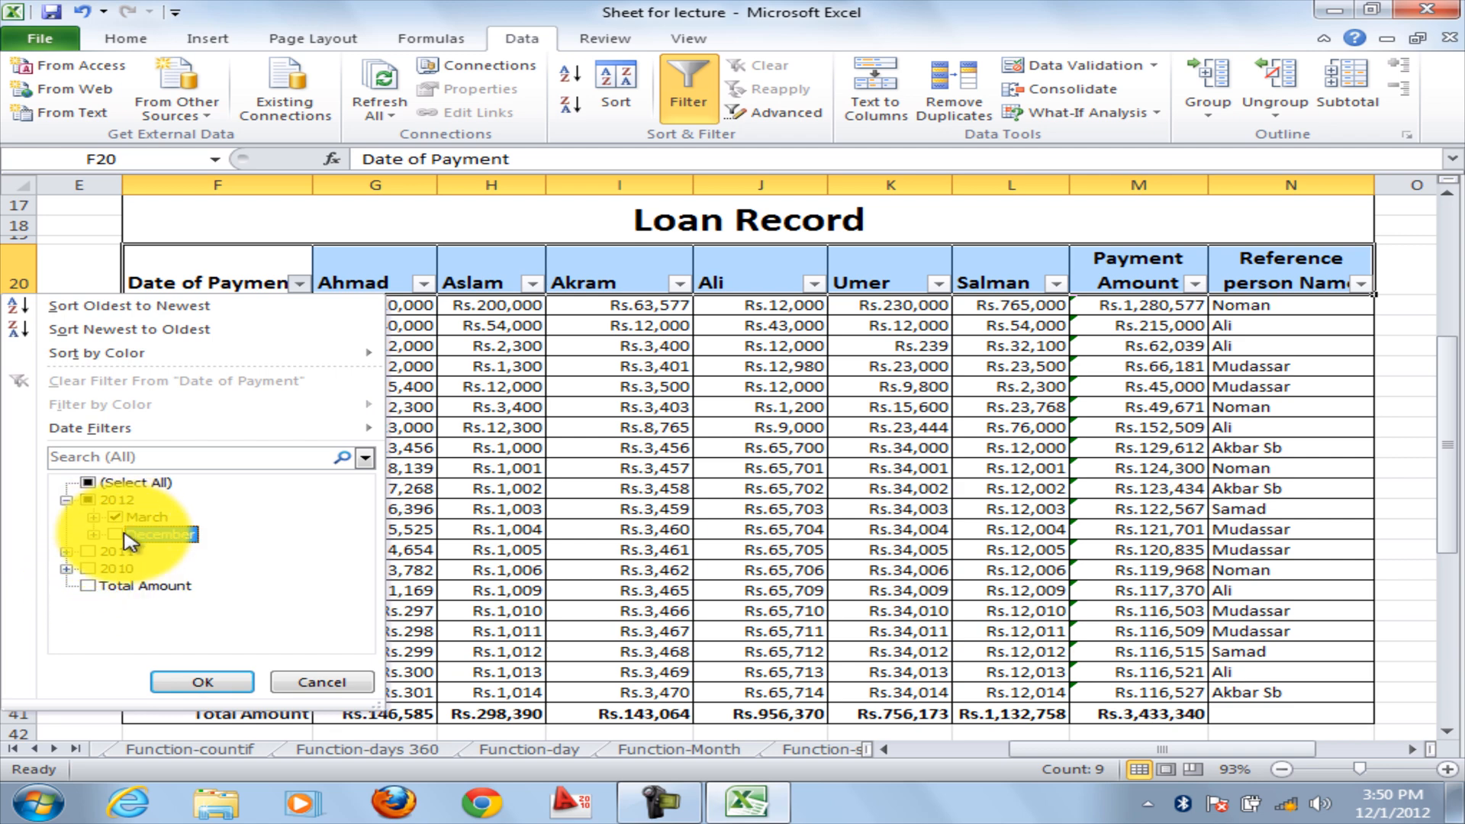
pyautogui.click(202, 683)
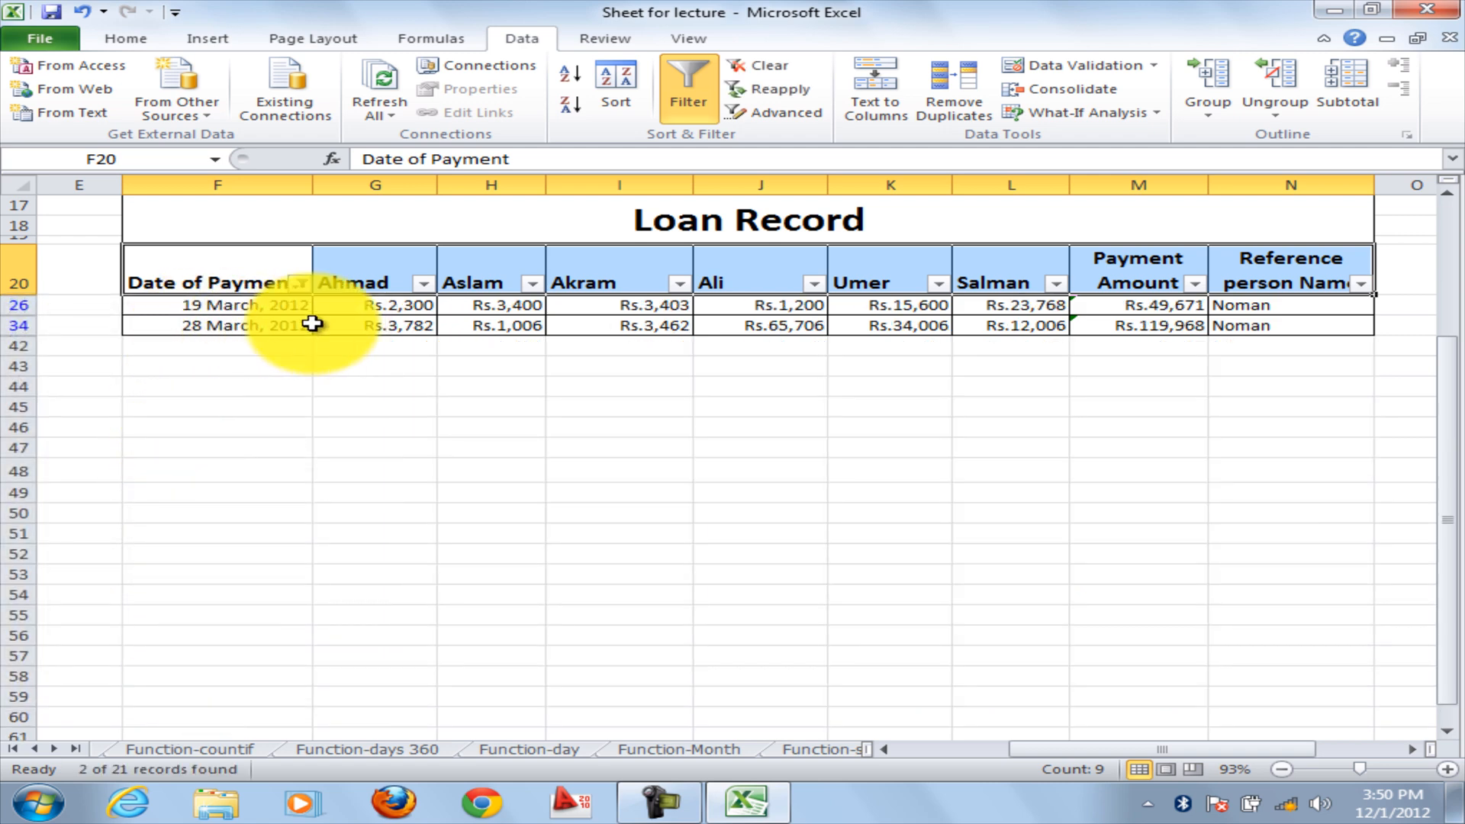
# Select all values again in the Date of Payment filter and apply the Today date filter.
pyautogui.click(303, 287)
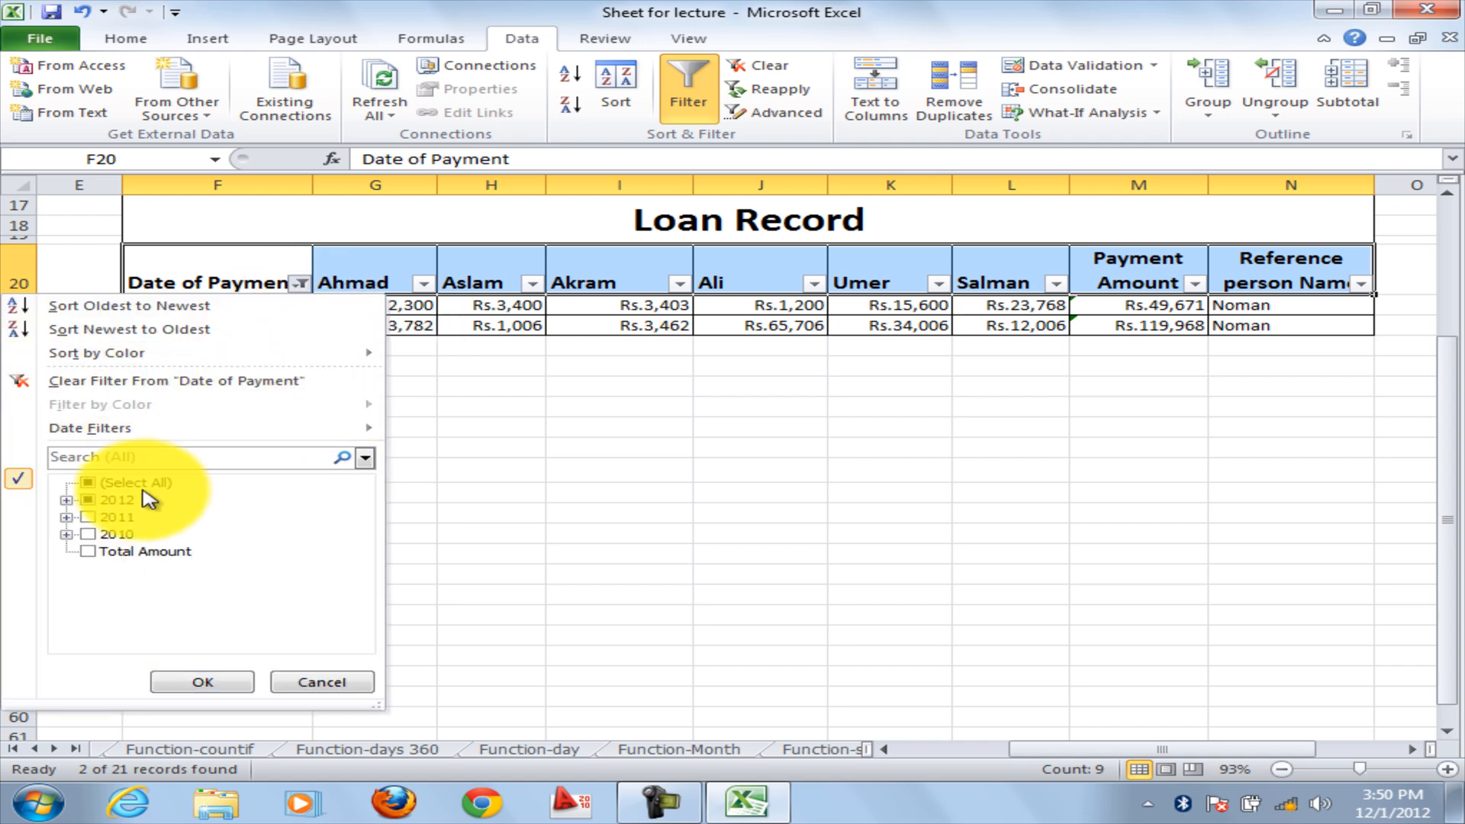
pyautogui.doubleClick(89, 516)
pyautogui.click(89, 551)
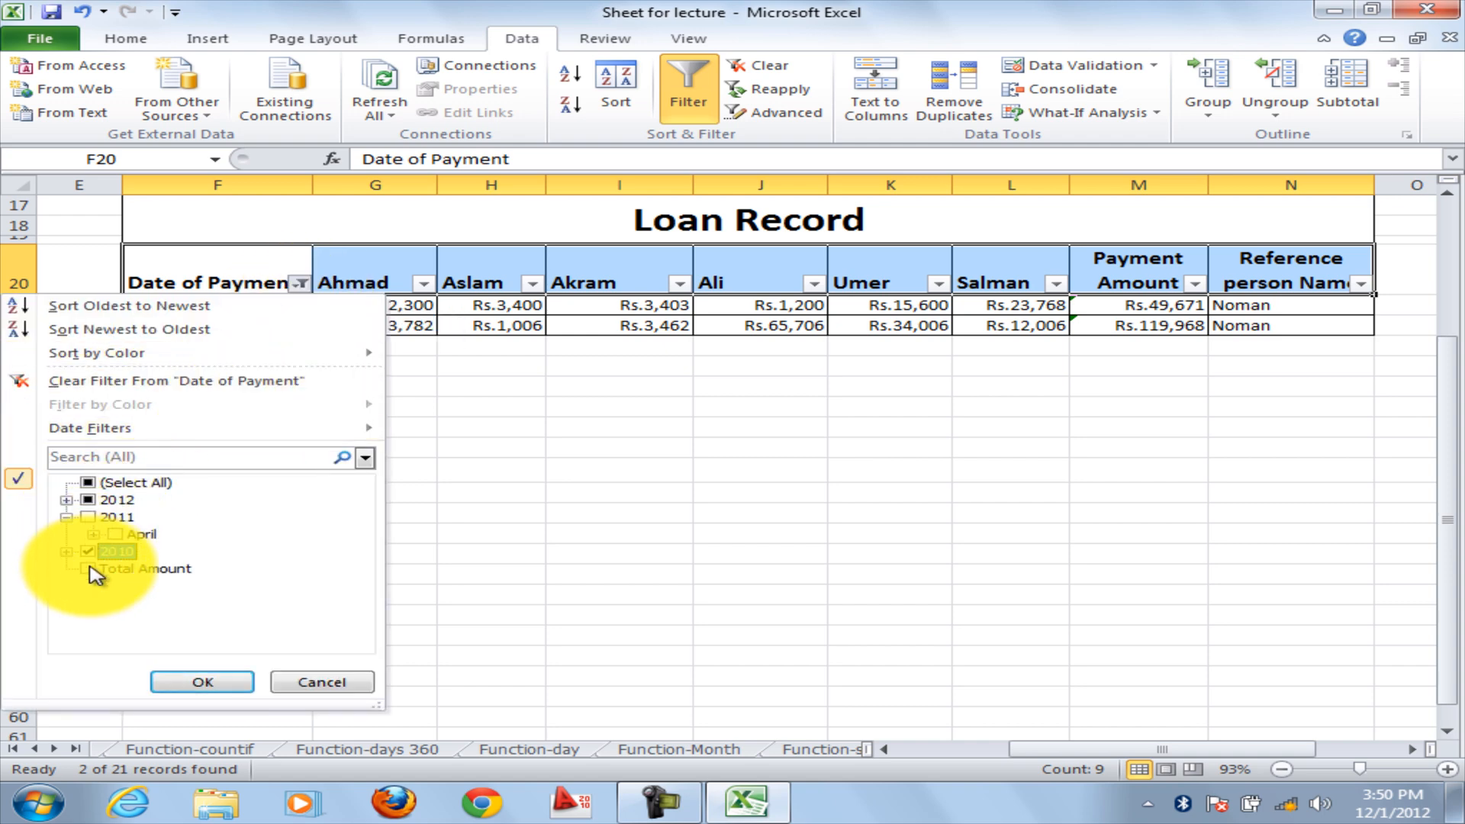
pyautogui.click(90, 568)
pyautogui.click(90, 516)
pyautogui.click(97, 483)
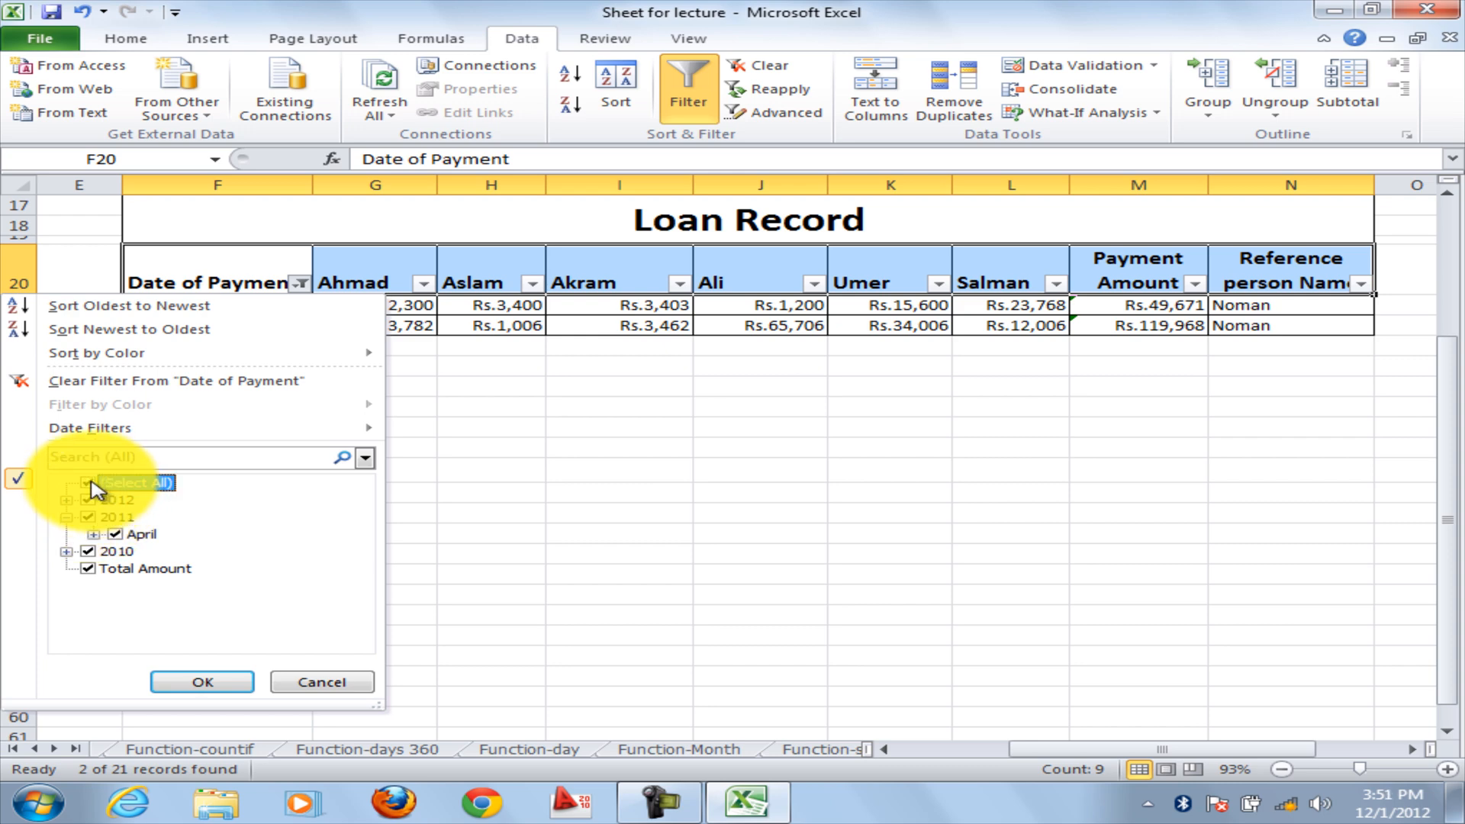
pyautogui.click(91, 483)
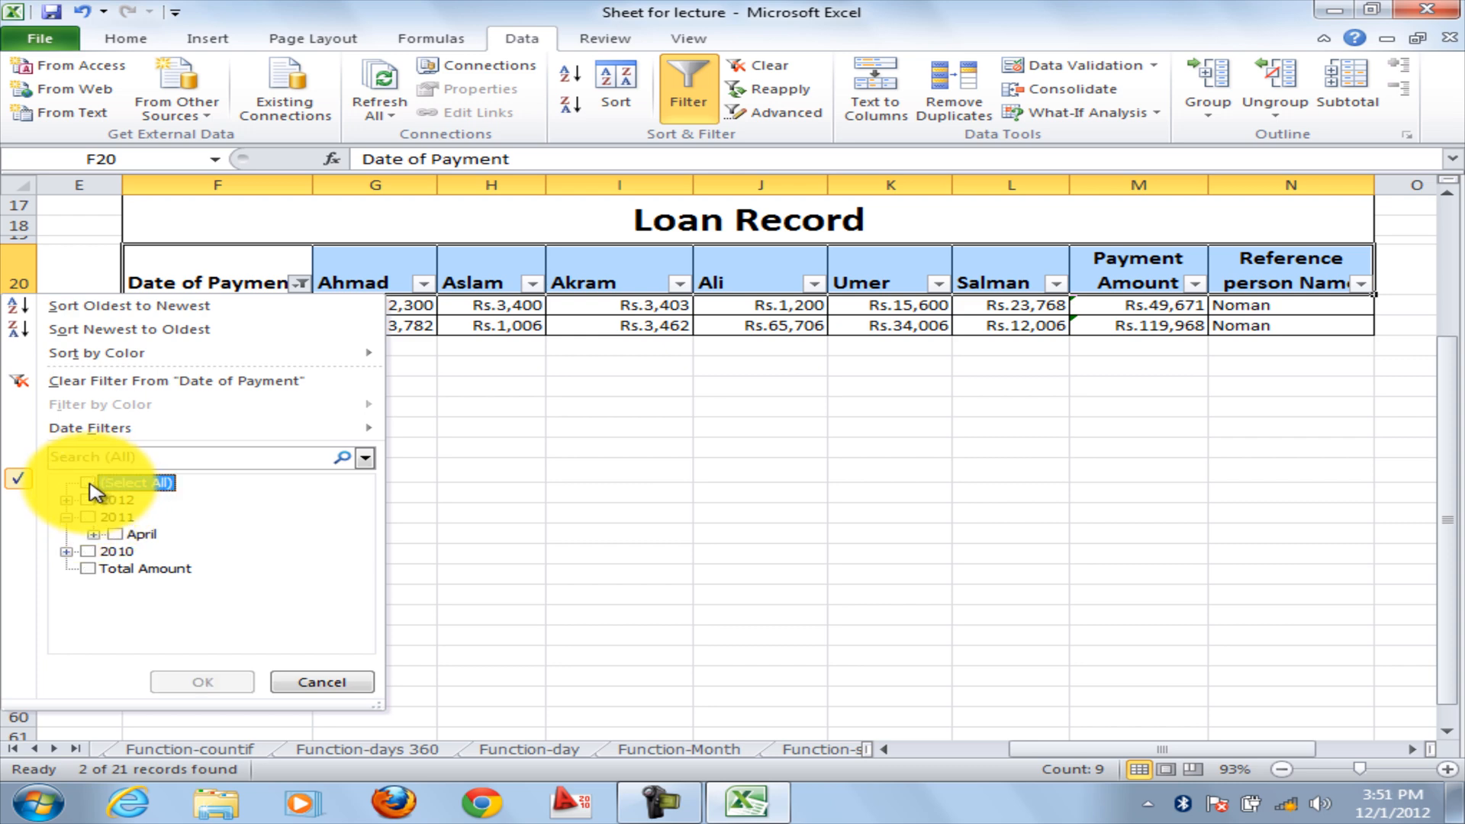
pyautogui.click(90, 483)
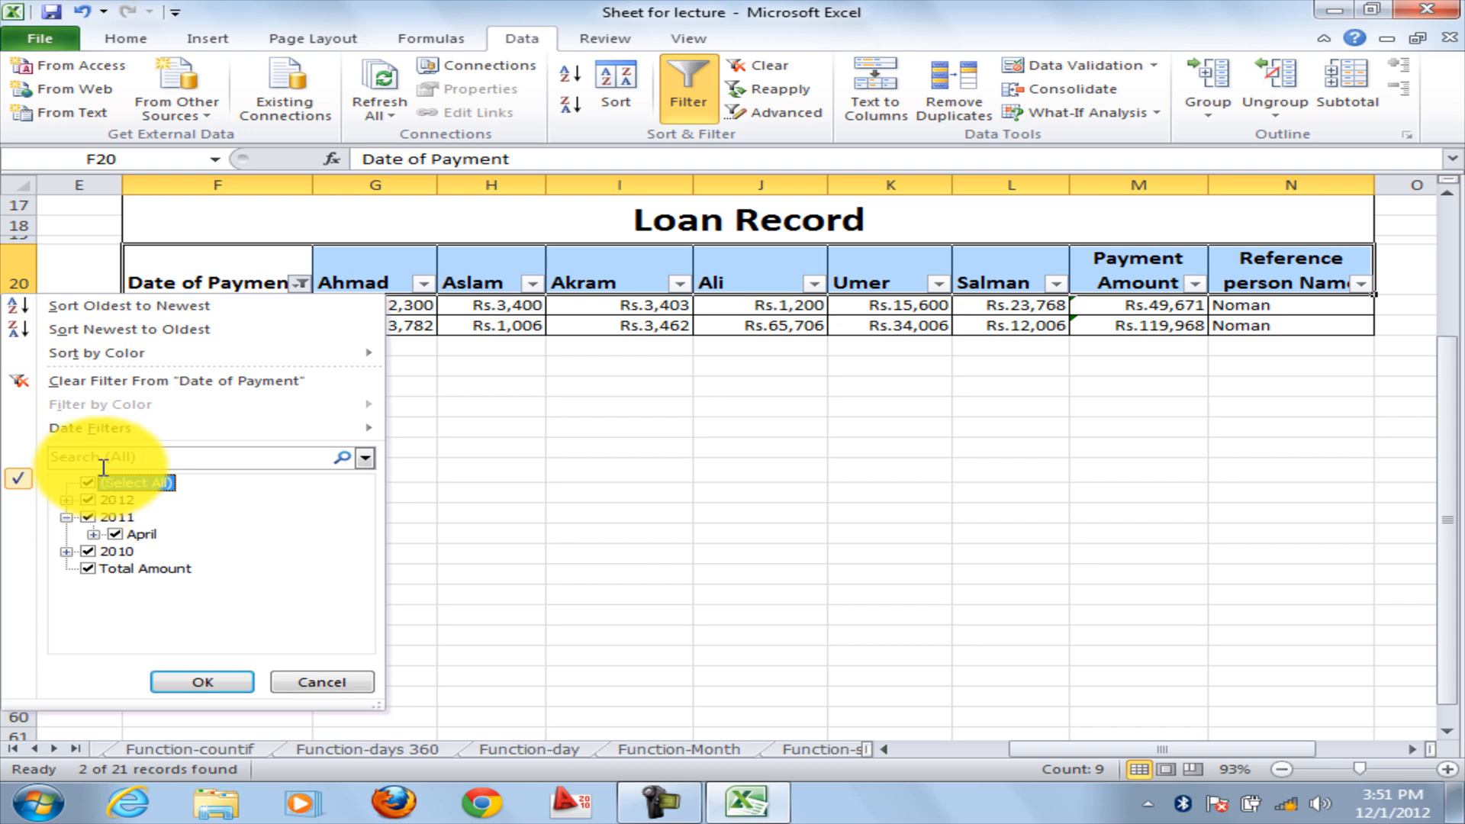
pyautogui.moveTo(106, 441)
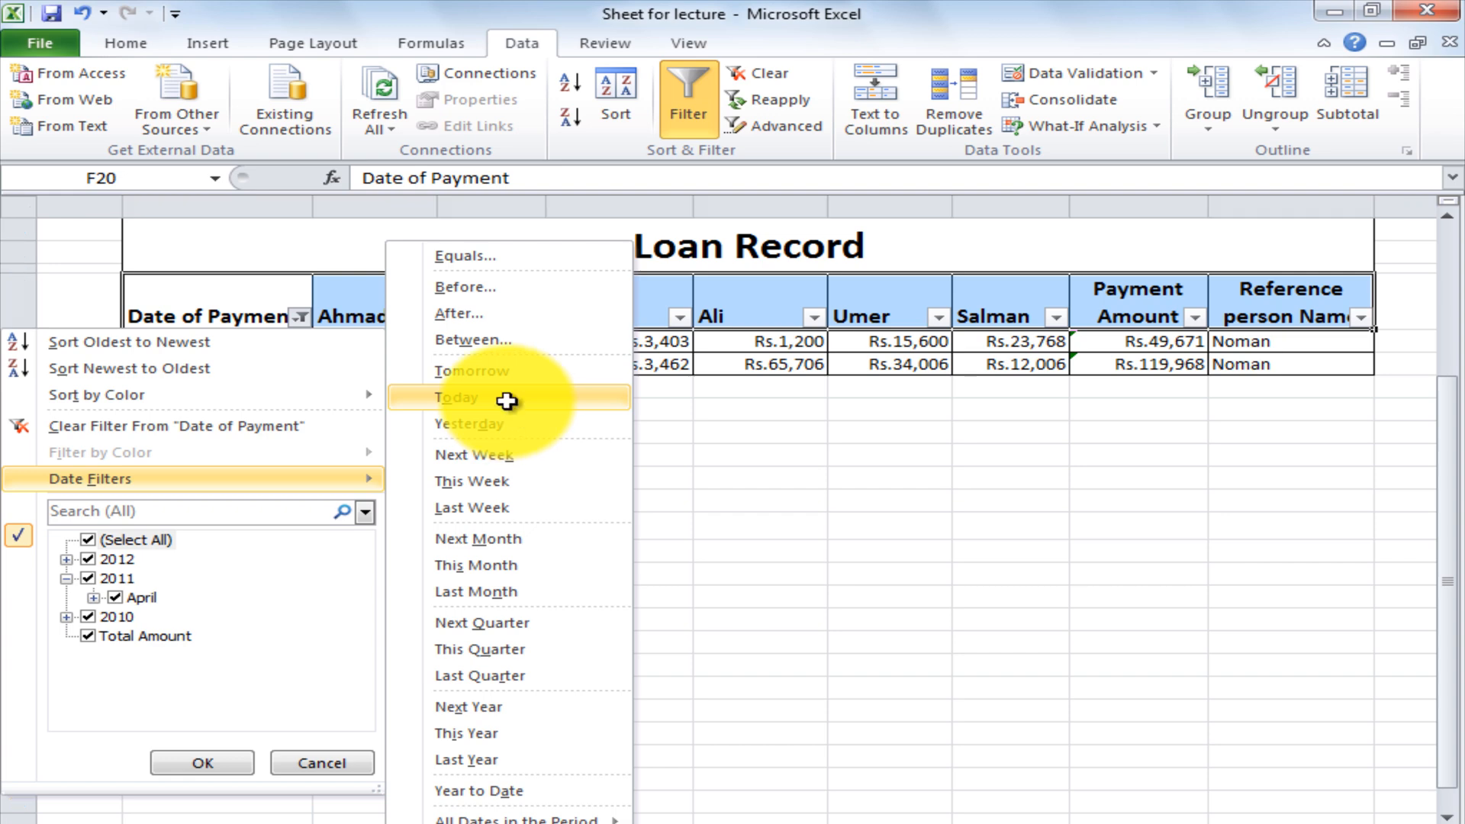
pyautogui.click(510, 413)
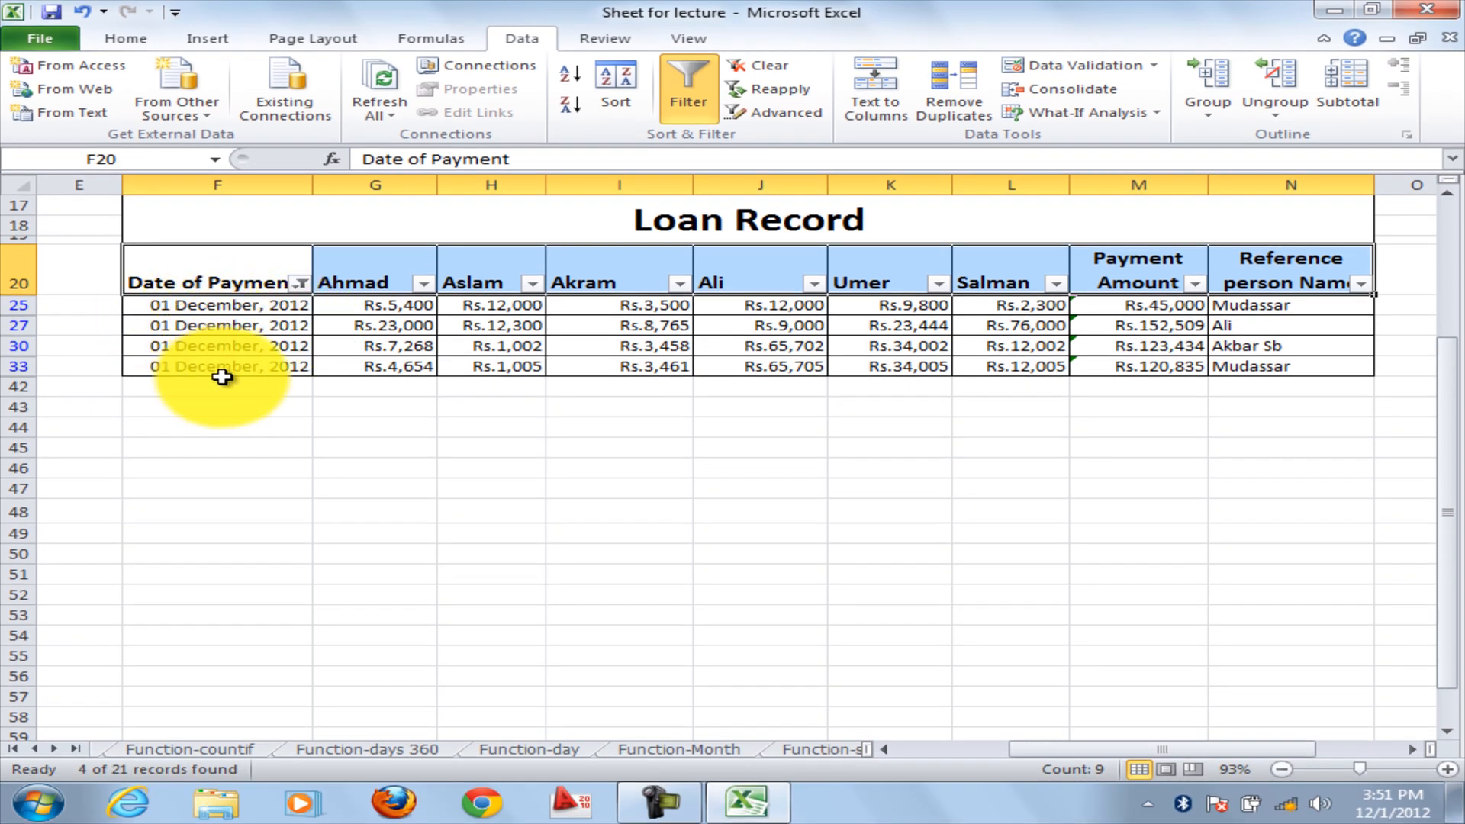
# Filter the Date of Payment column to Last Year, and restore all its values.
pyautogui.click(302, 290)
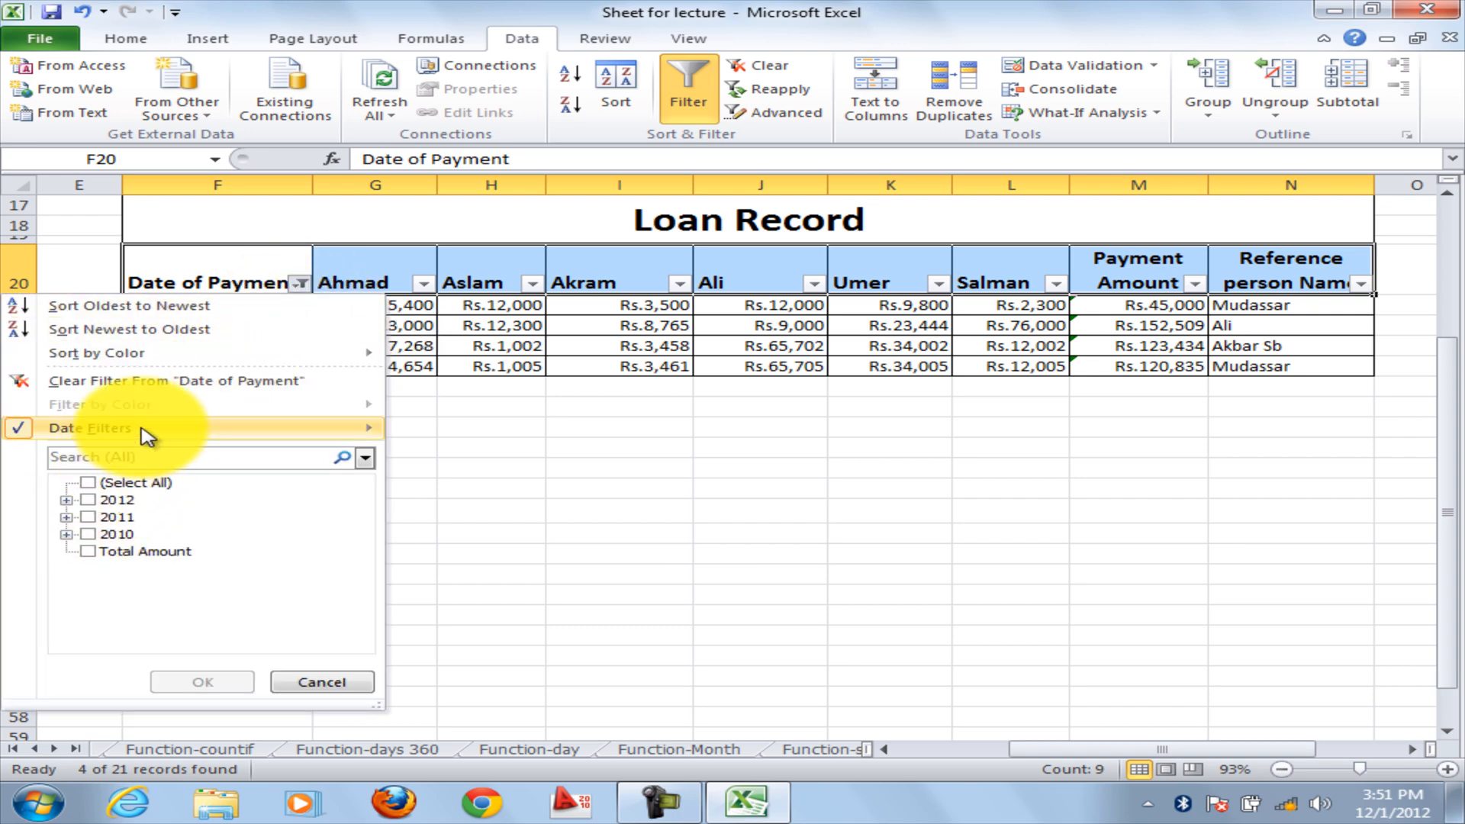
pyautogui.moveTo(147, 433)
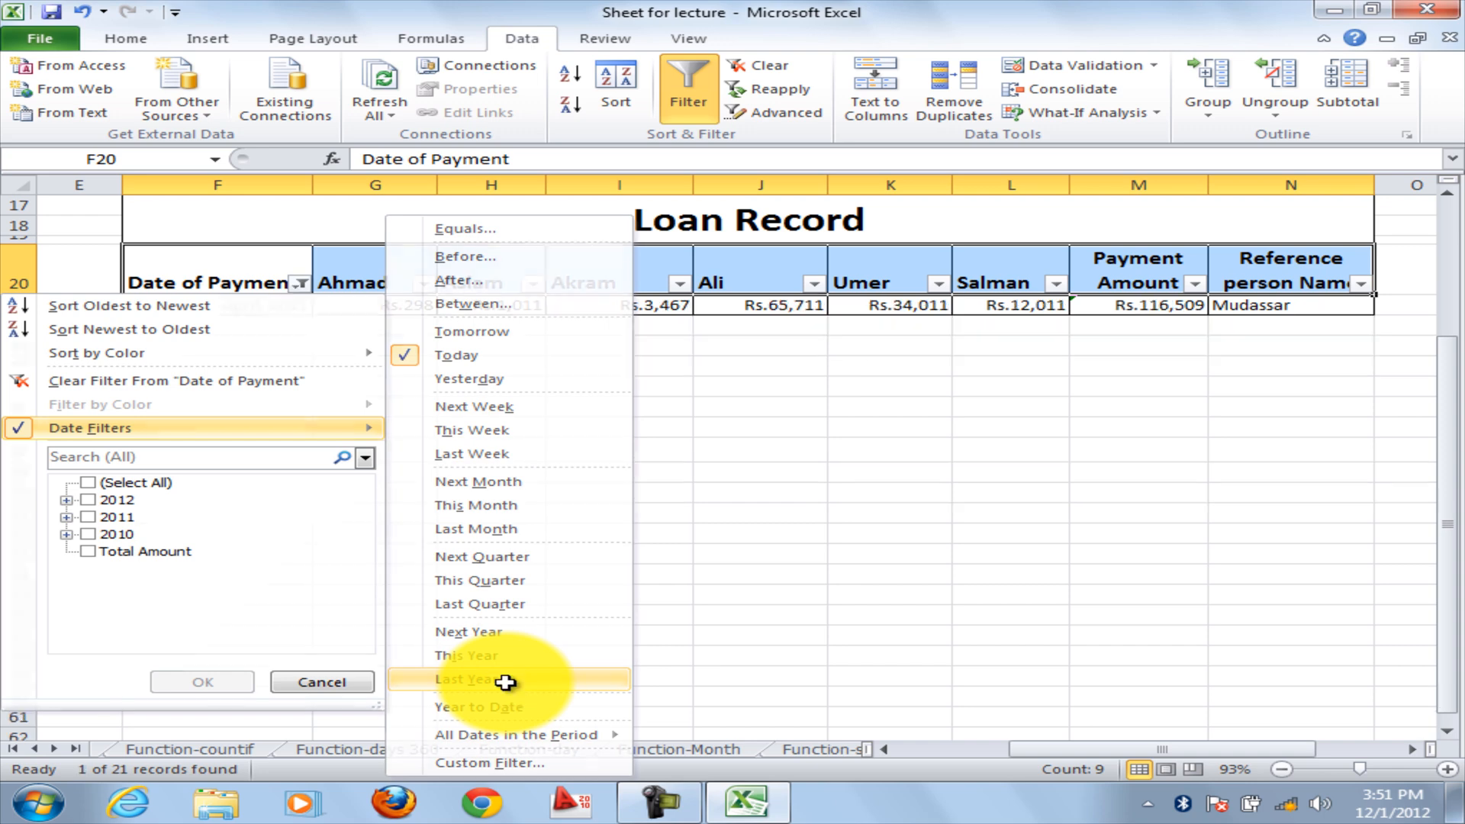
pyautogui.click(507, 681)
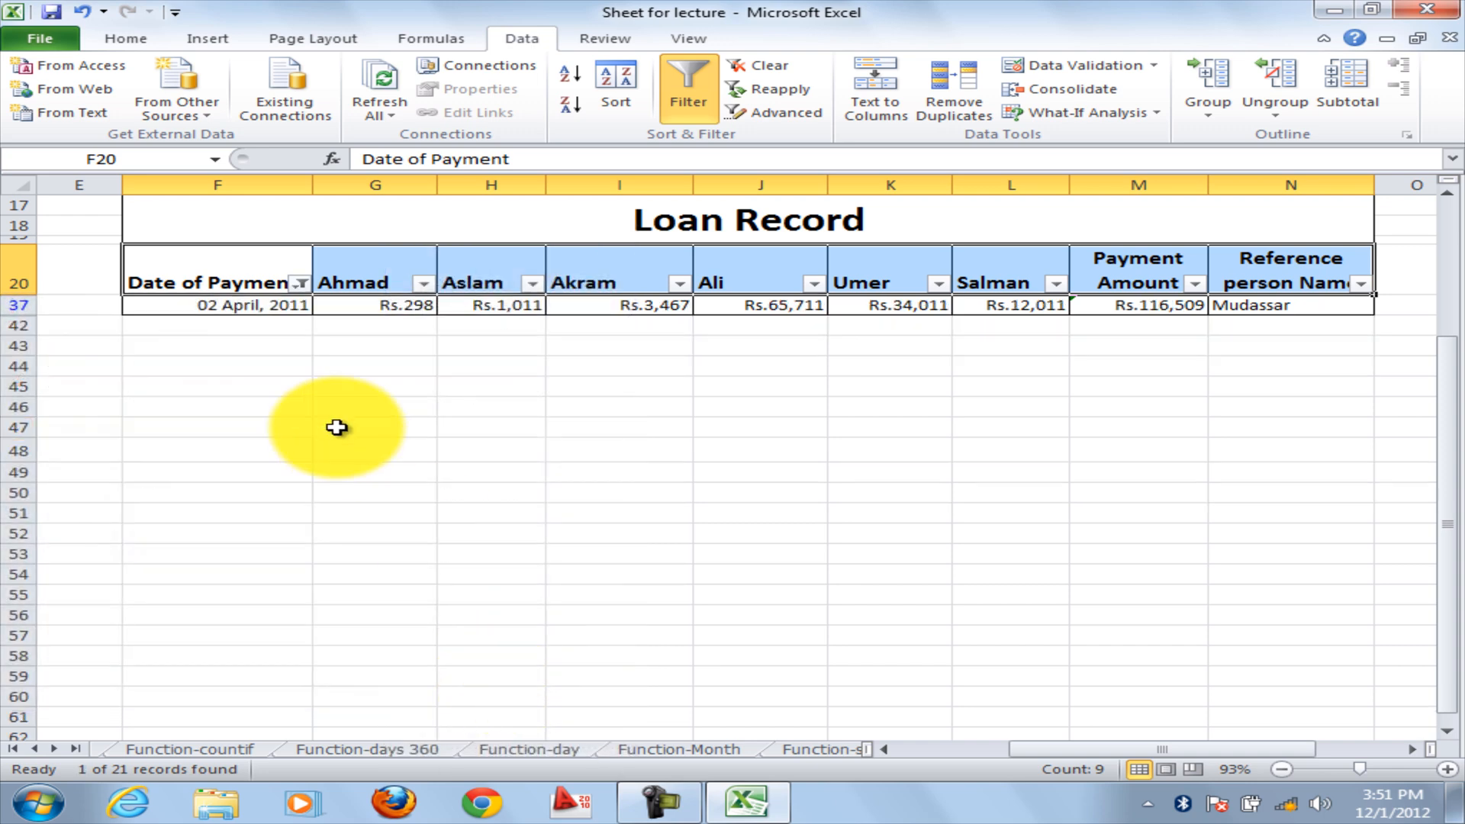
pyautogui.click(304, 291)
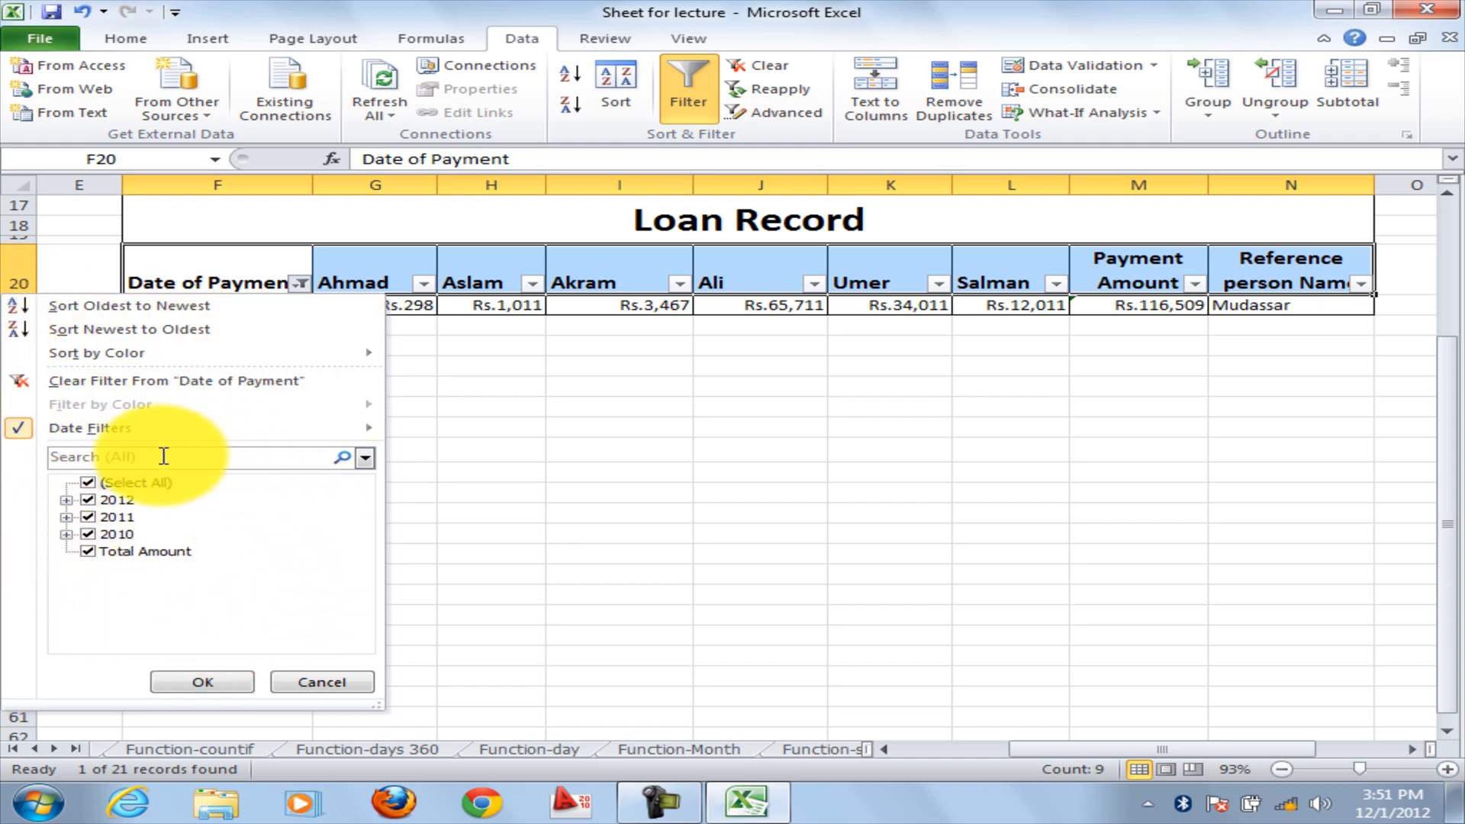
pyautogui.click(173, 686)
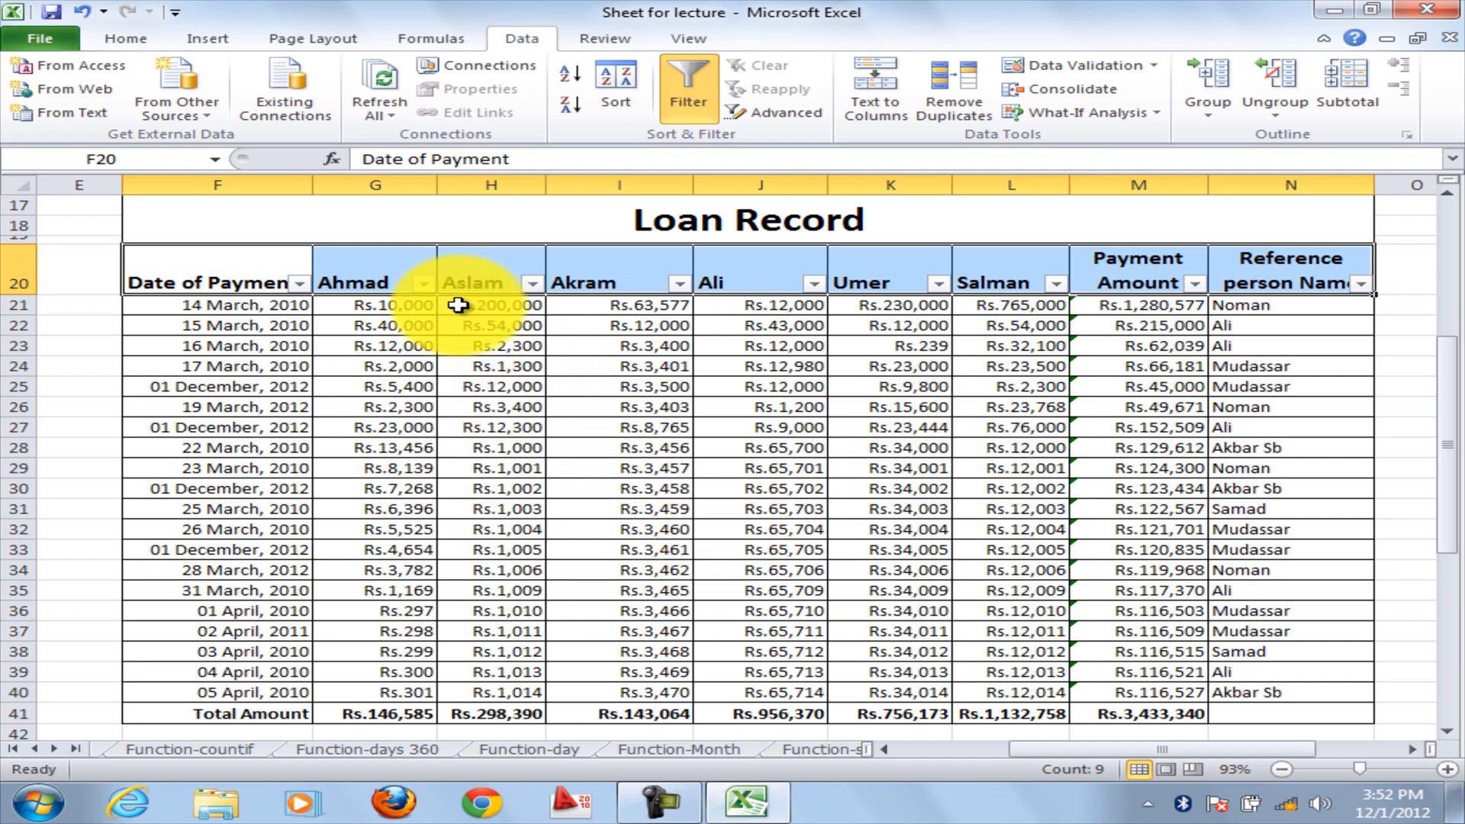
# Filter the first loan column (column G) to its top 3 items with the Top 10 number filter.
pyautogui.click(424, 285)
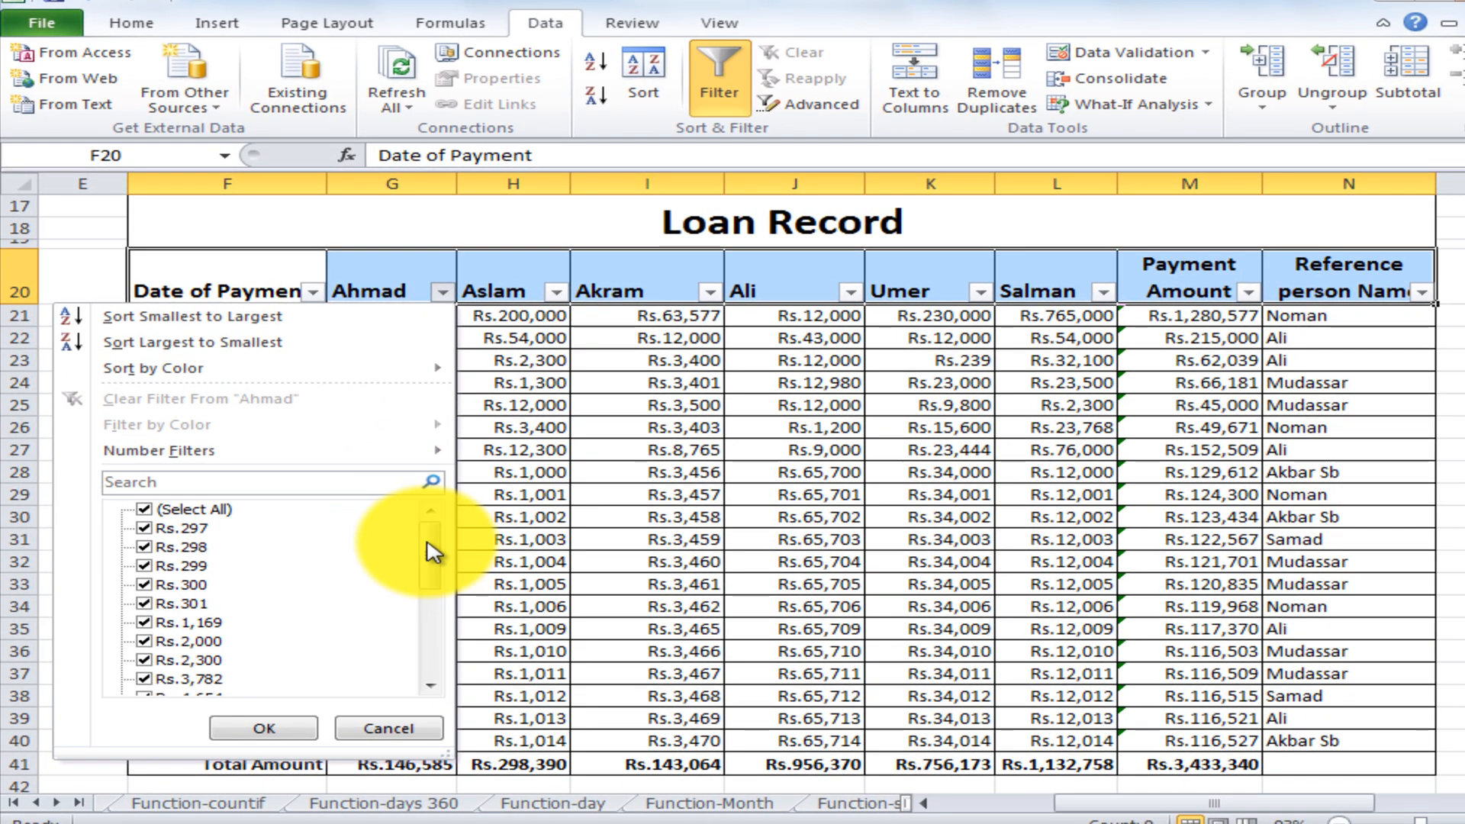
pyautogui.moveTo(410, 510)
pyautogui.mouseDown()
pyautogui.moveTo(435, 586)
pyautogui.moveTo(426, 653)
pyautogui.moveTo(427, 521)
pyautogui.mouseUp()
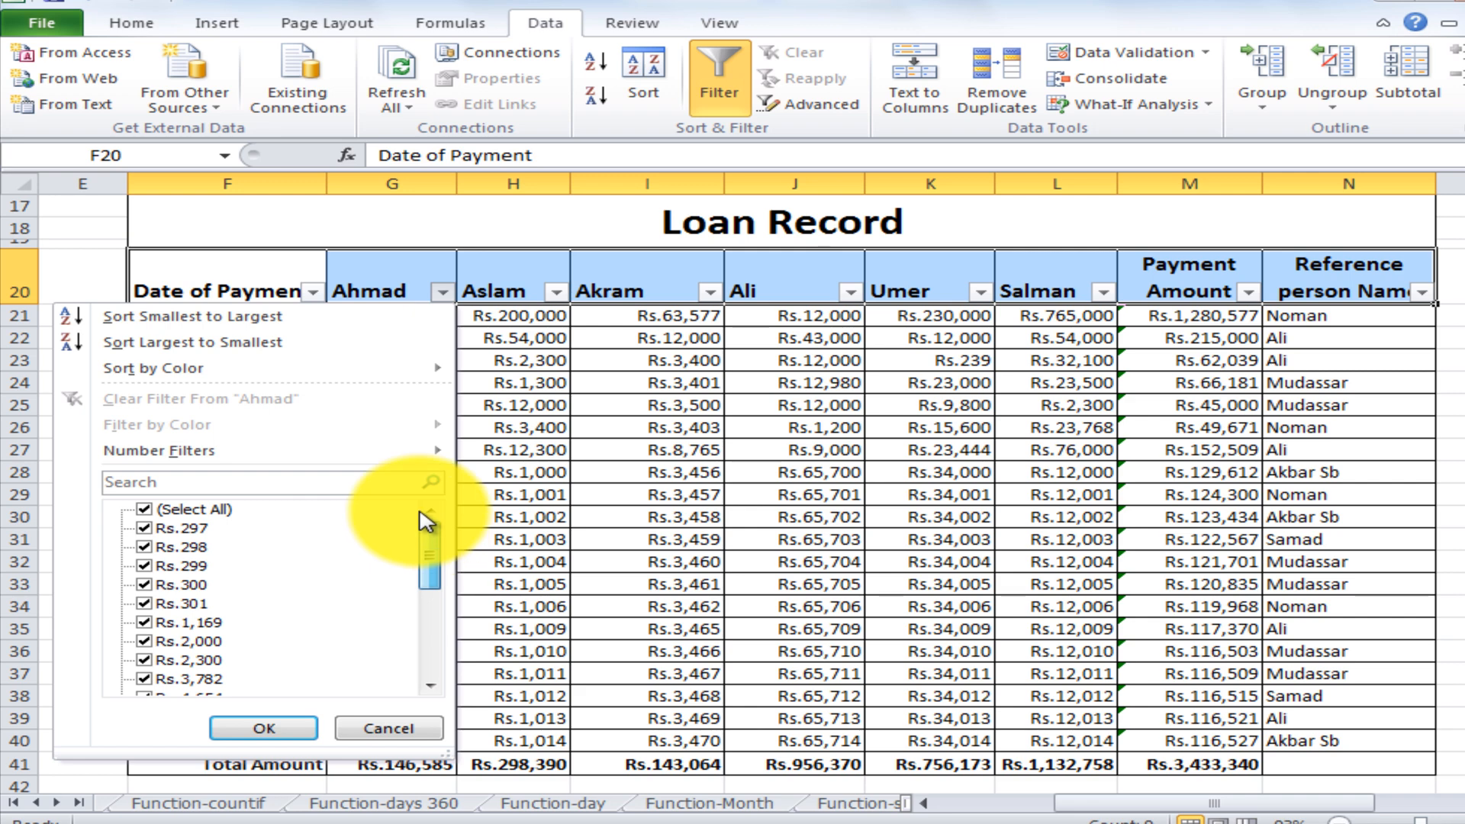
pyautogui.click(320, 455)
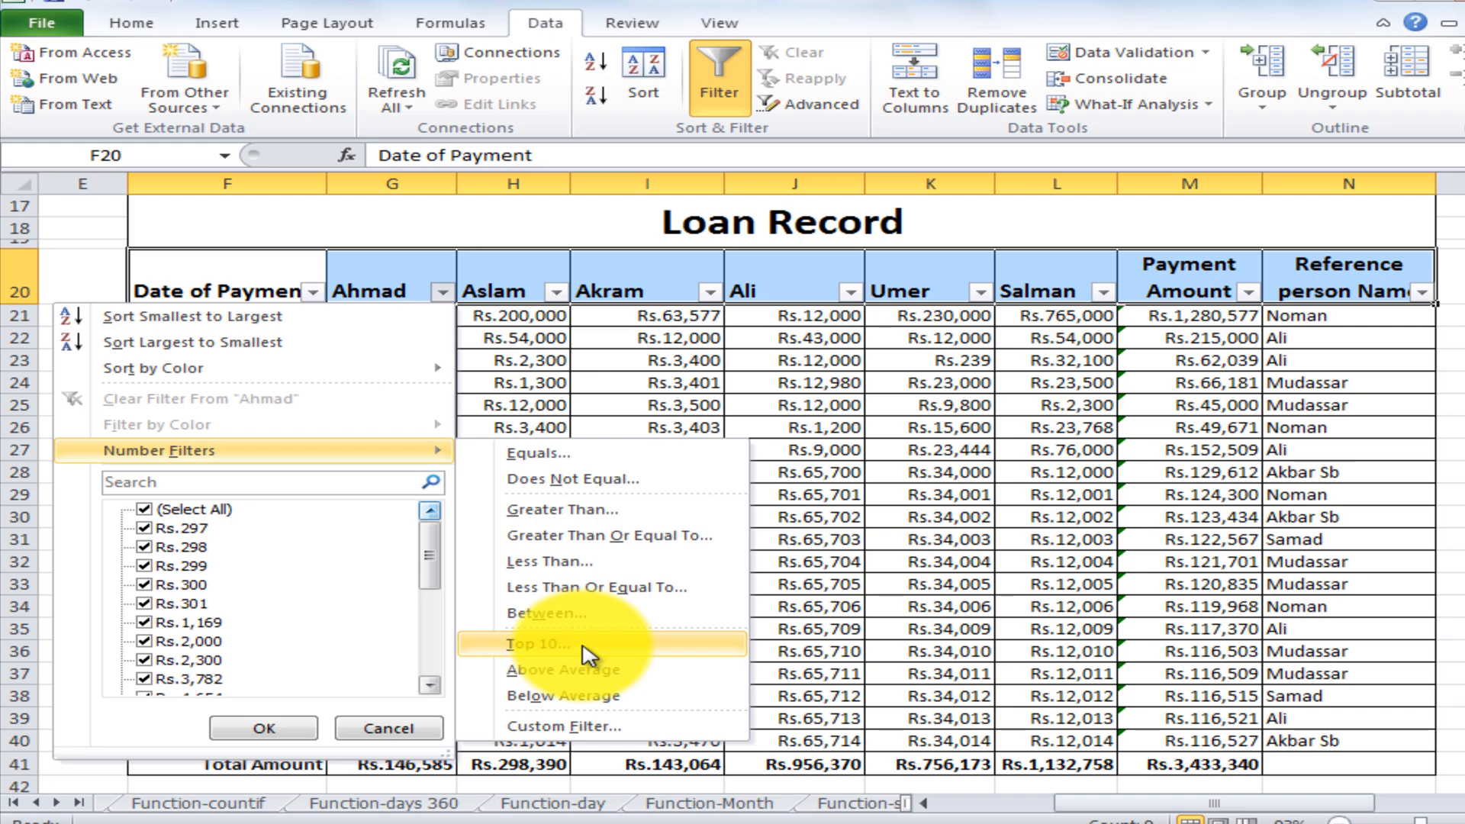
pyautogui.click(588, 645)
pyautogui.moveTo(1192, 482); pyautogui.dragTo(786, 293)
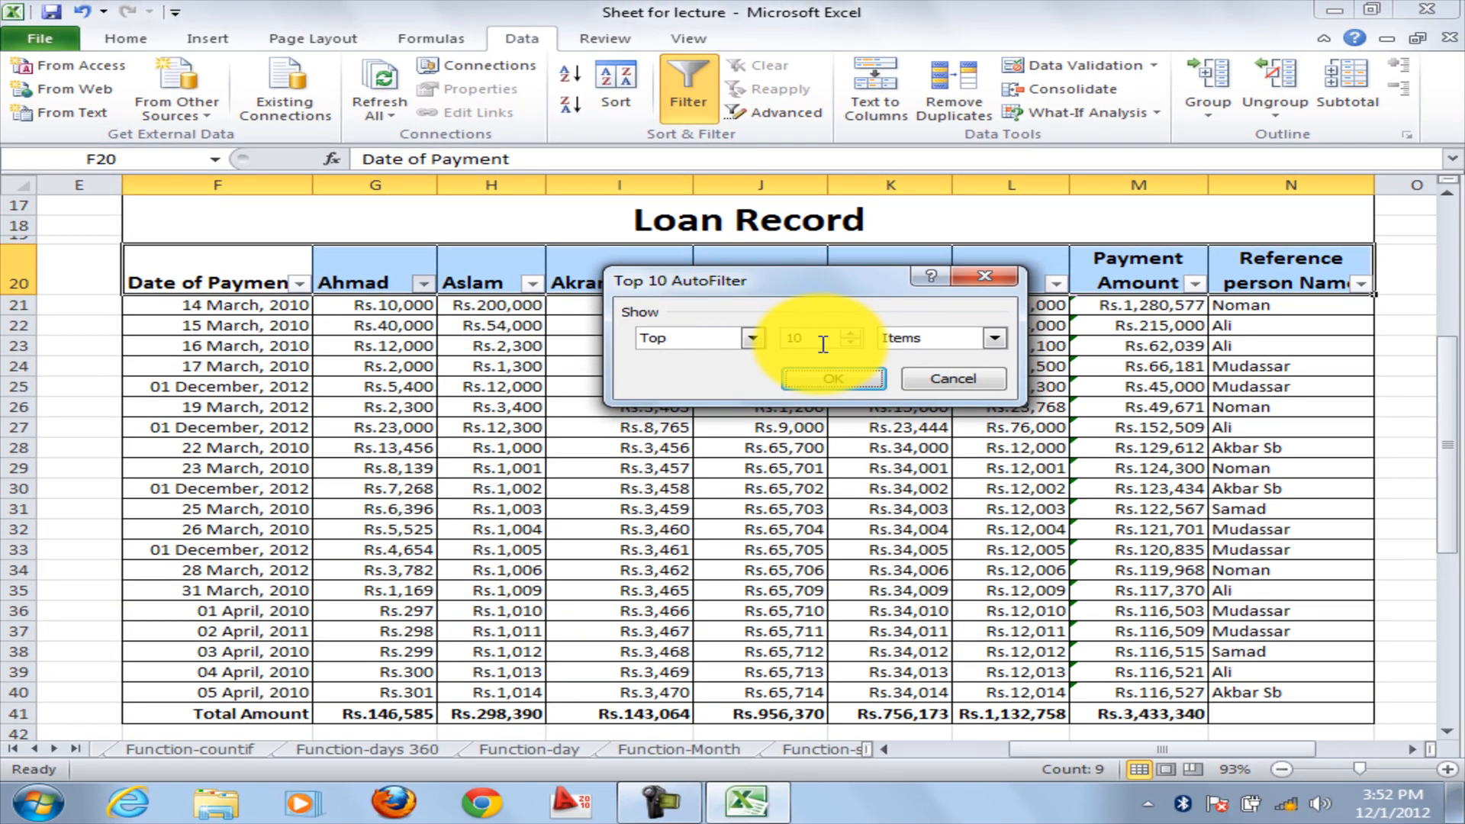
pyautogui.moveTo(824, 340); pyautogui.dragTo(761, 340)
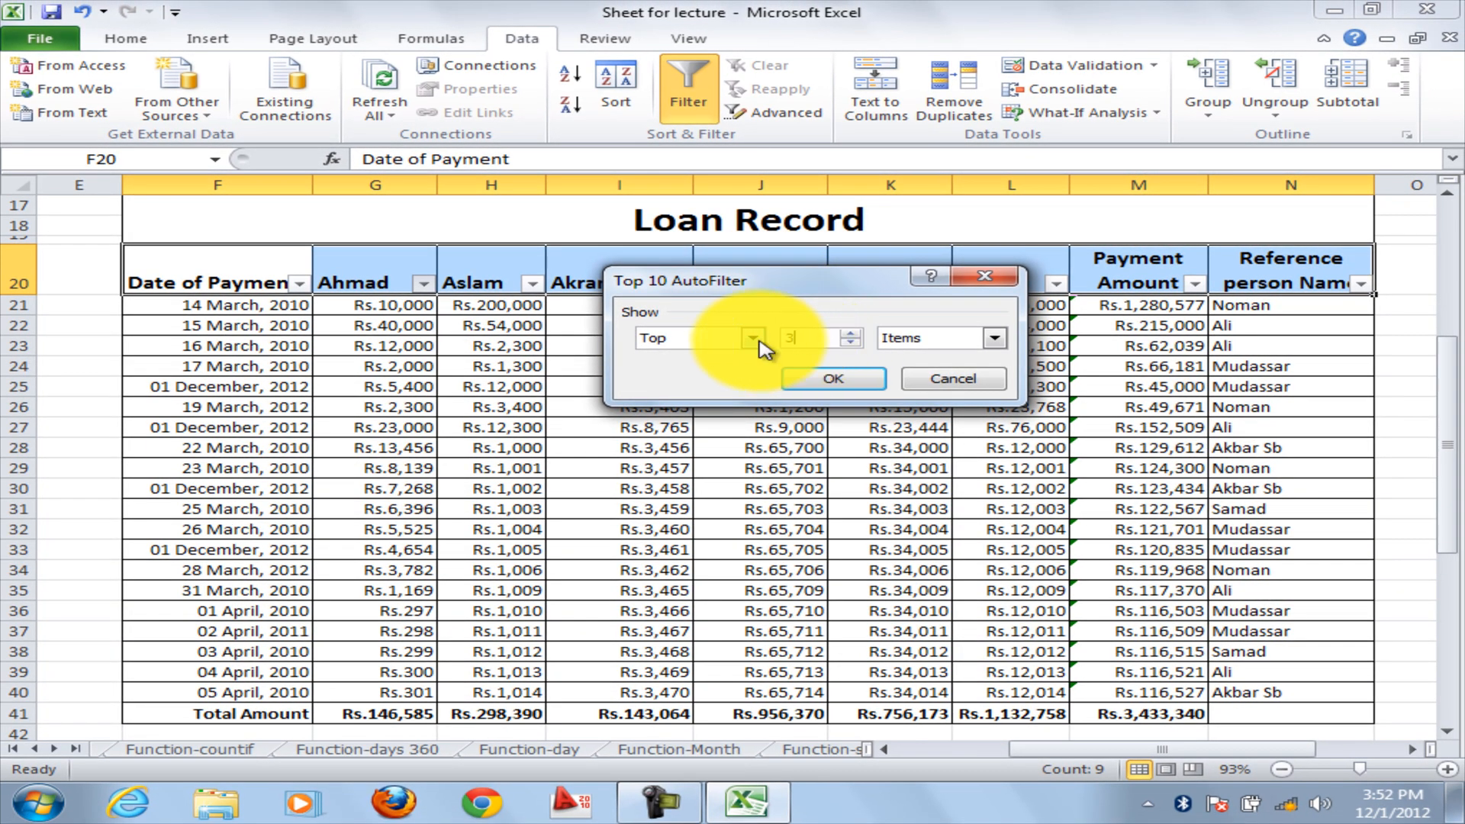
pyautogui.click(763, 336)
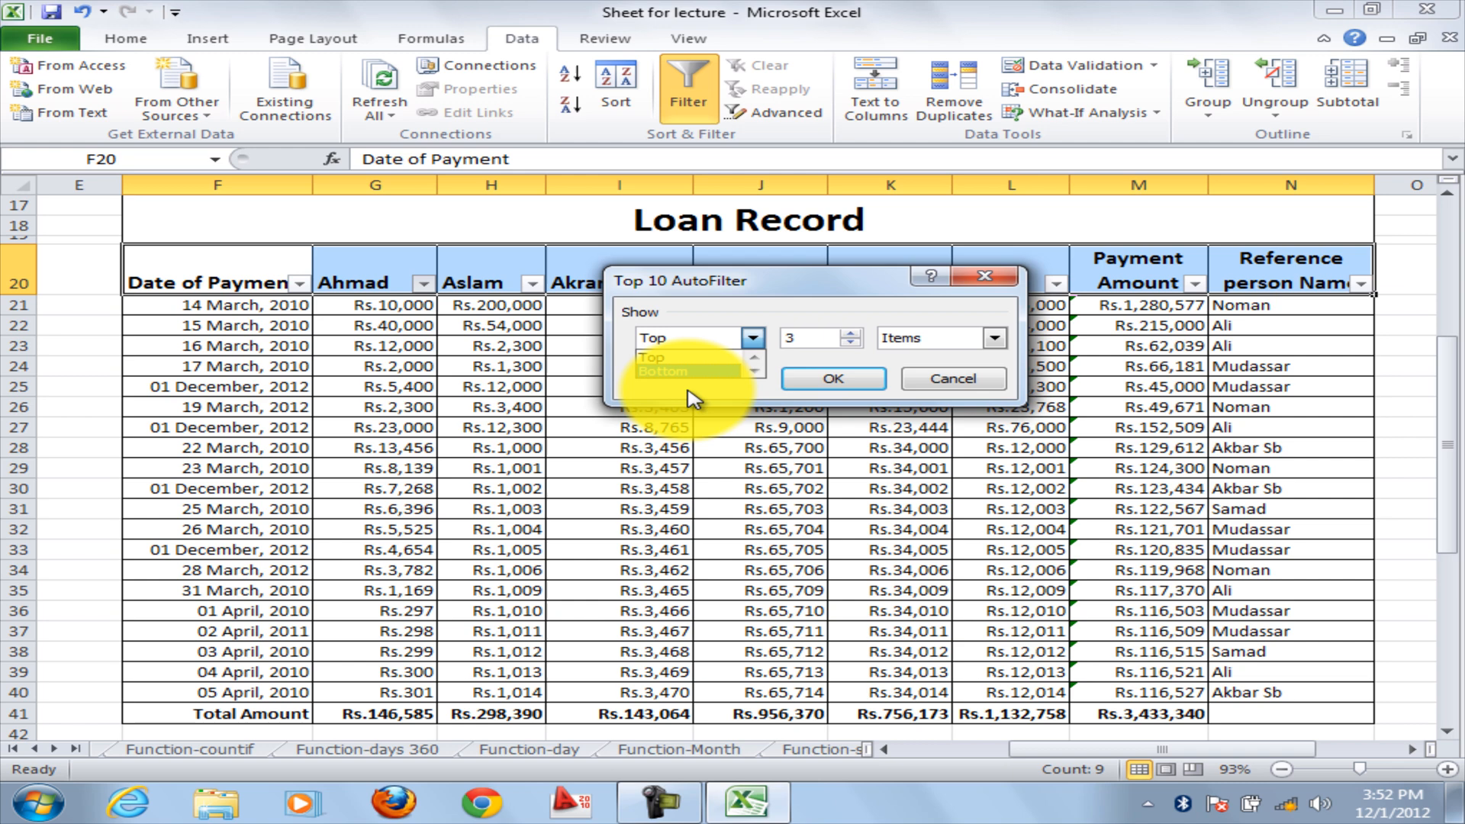
pyautogui.click(756, 342)
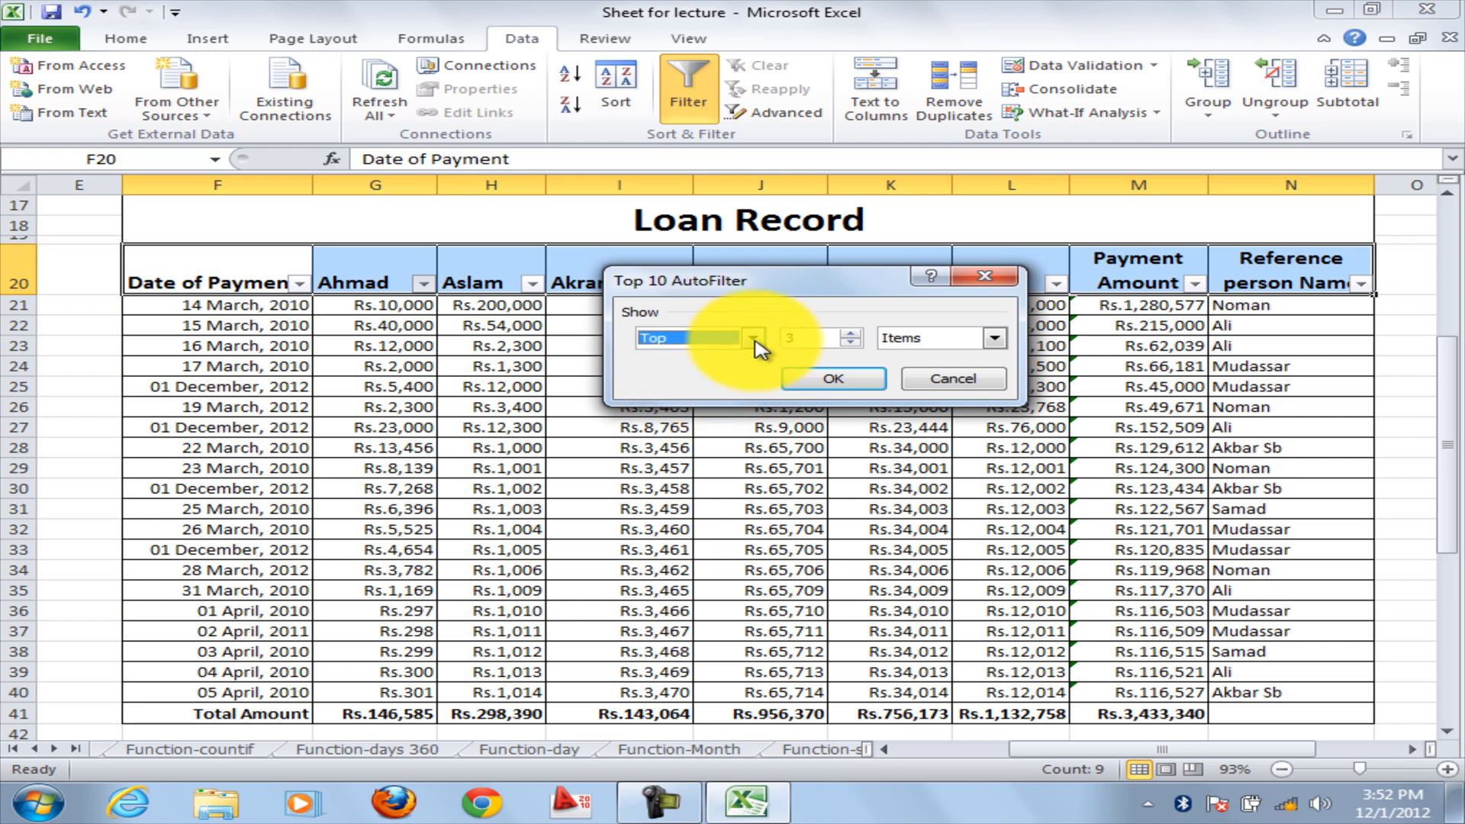
pyautogui.moveTo(828, 280); pyautogui.dragTo(1008, 273)
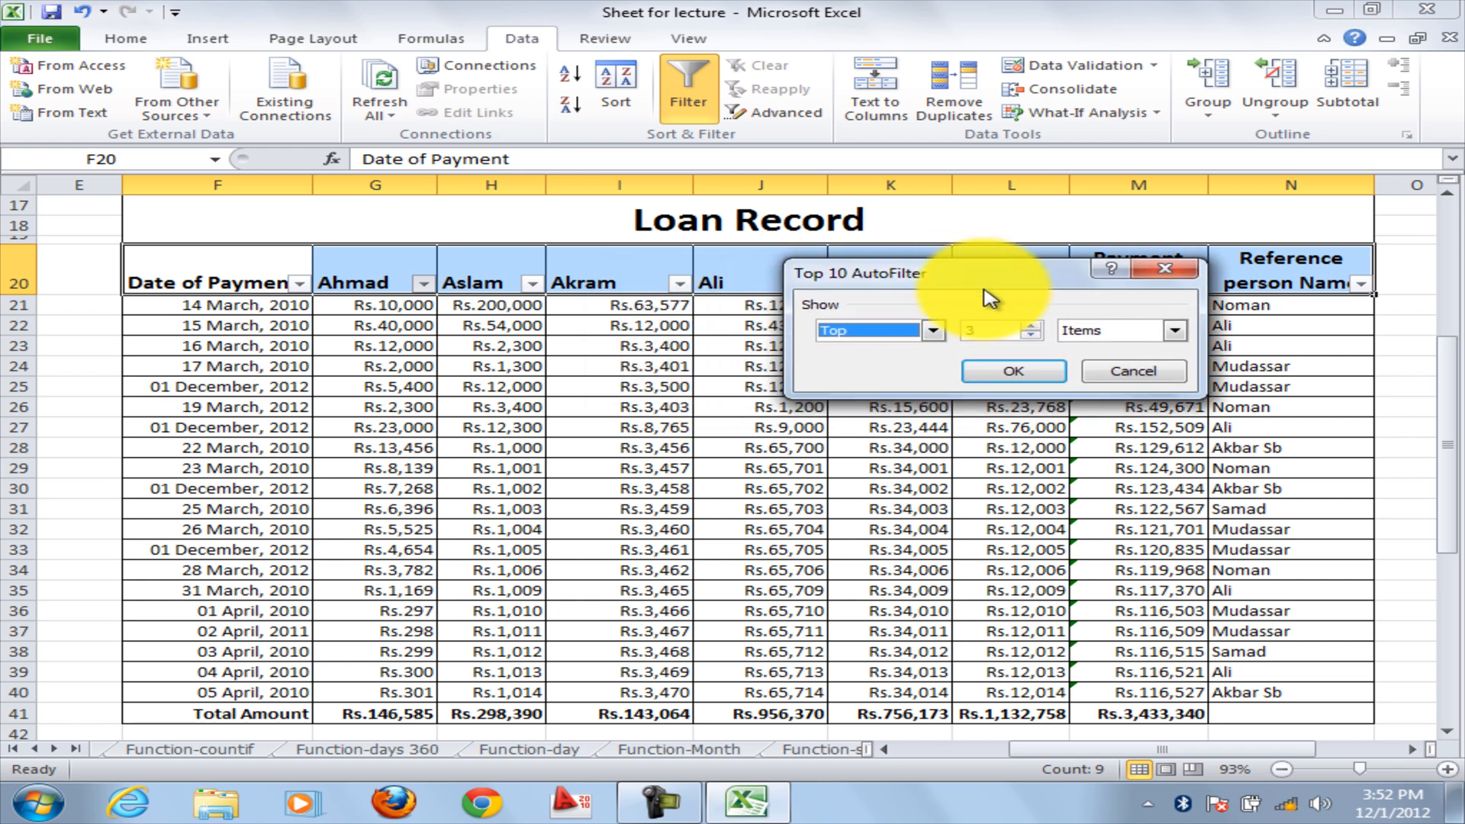
pyautogui.click(1011, 373)
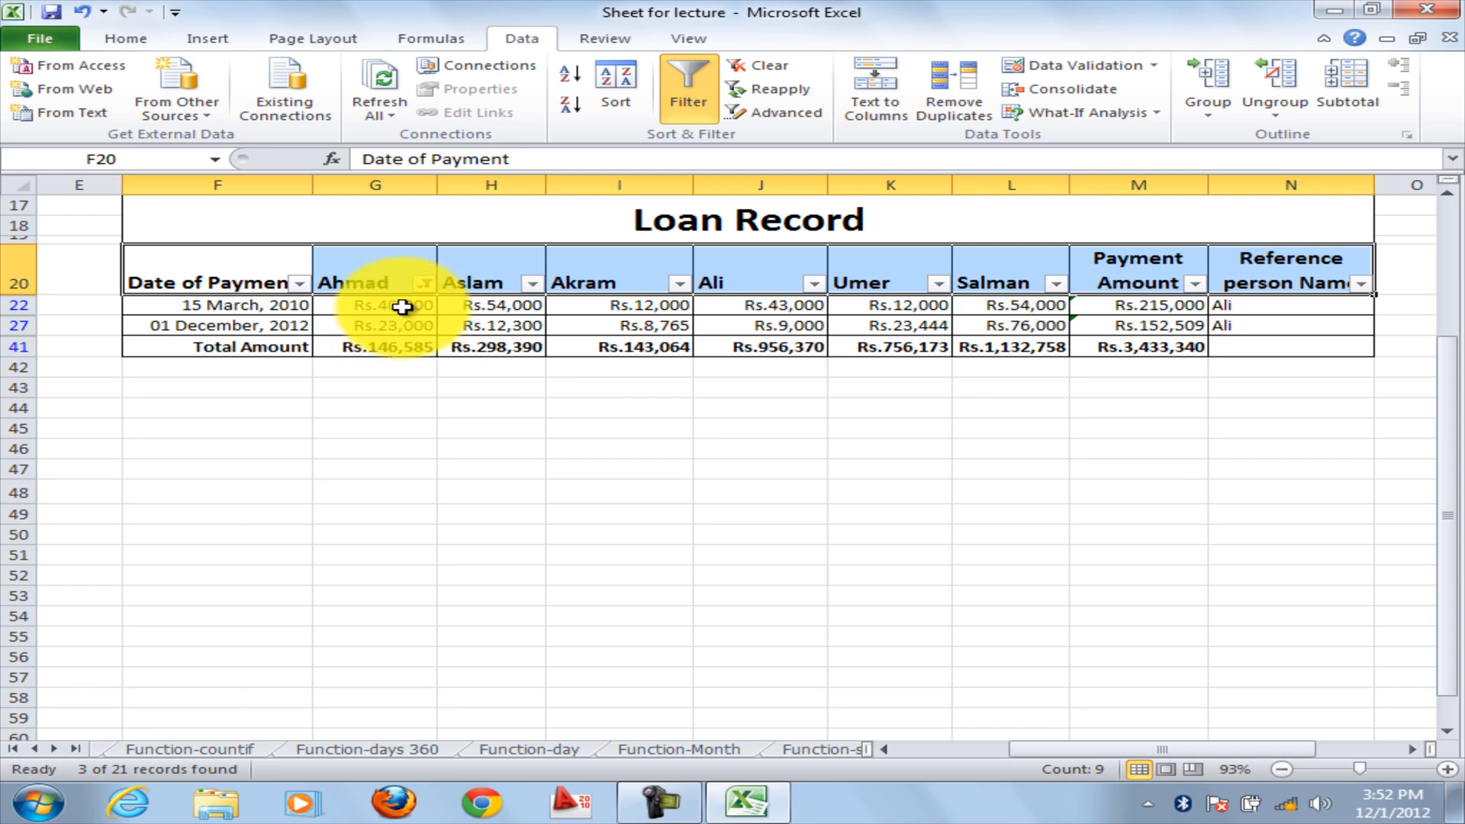
pyautogui.click(386, 348)
pyautogui.click(386, 327)
pyautogui.click(387, 306)
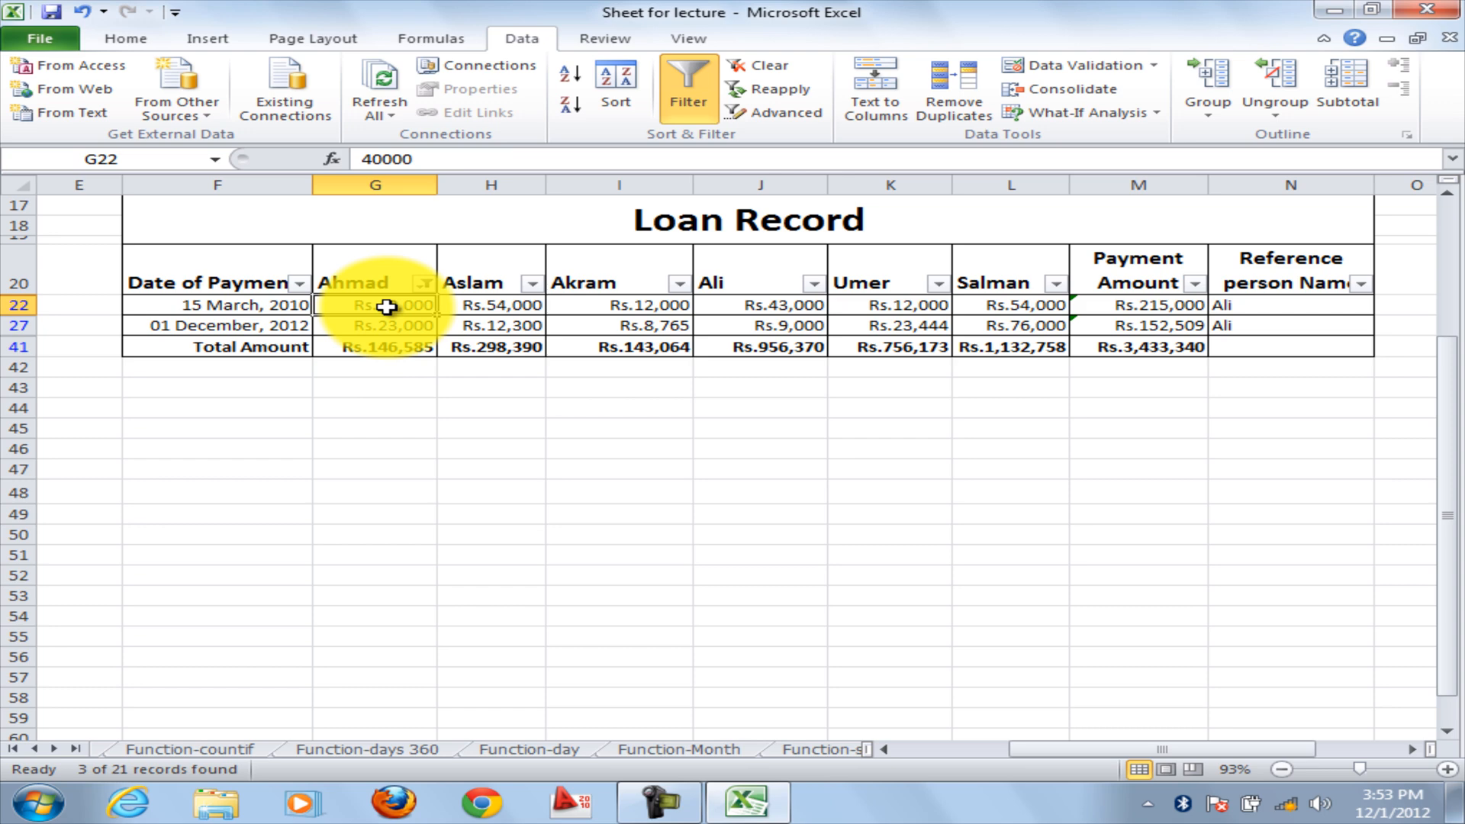
pyautogui.click(424, 284)
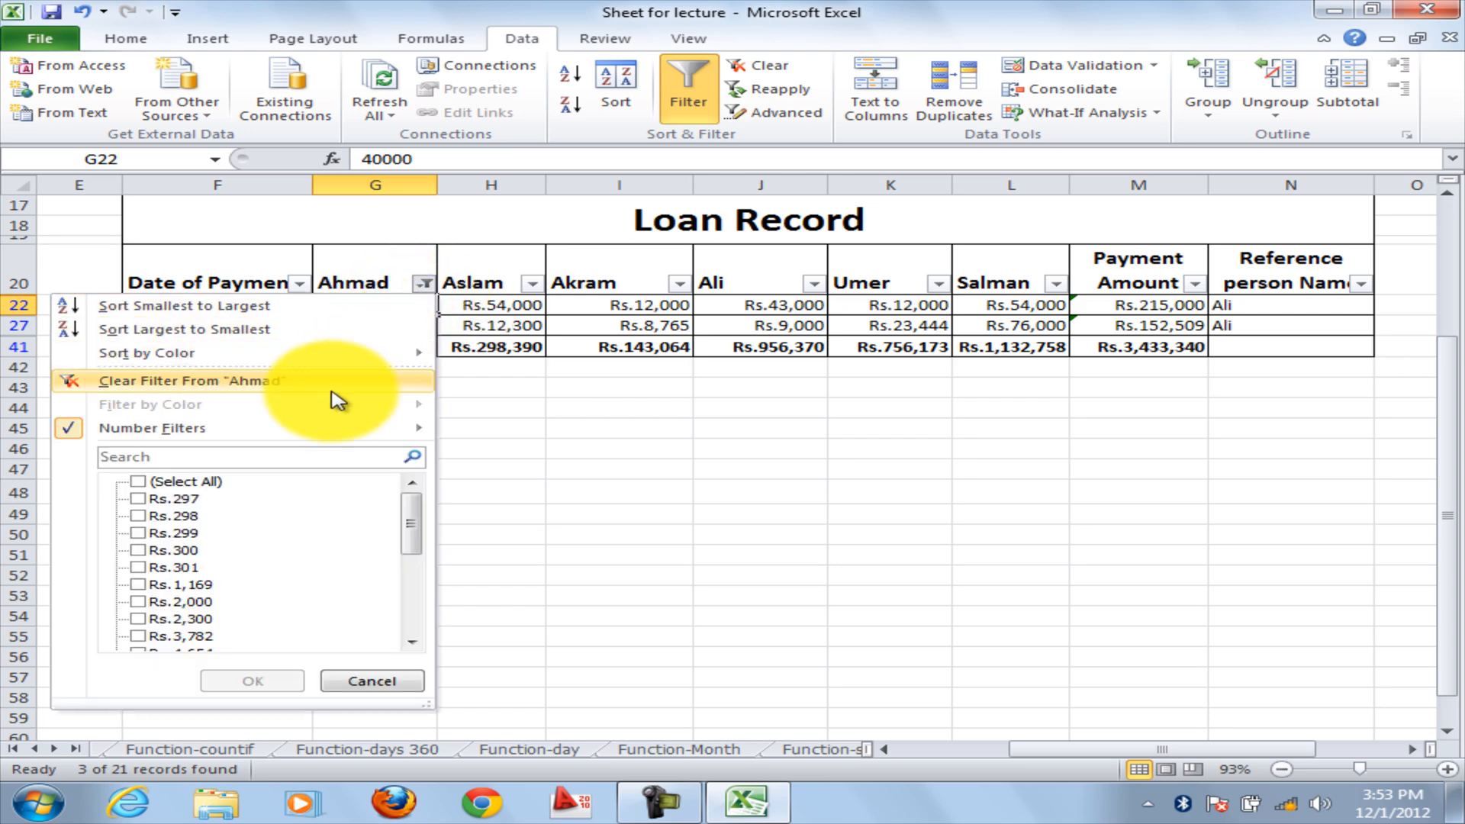
pyautogui.moveTo(305, 431)
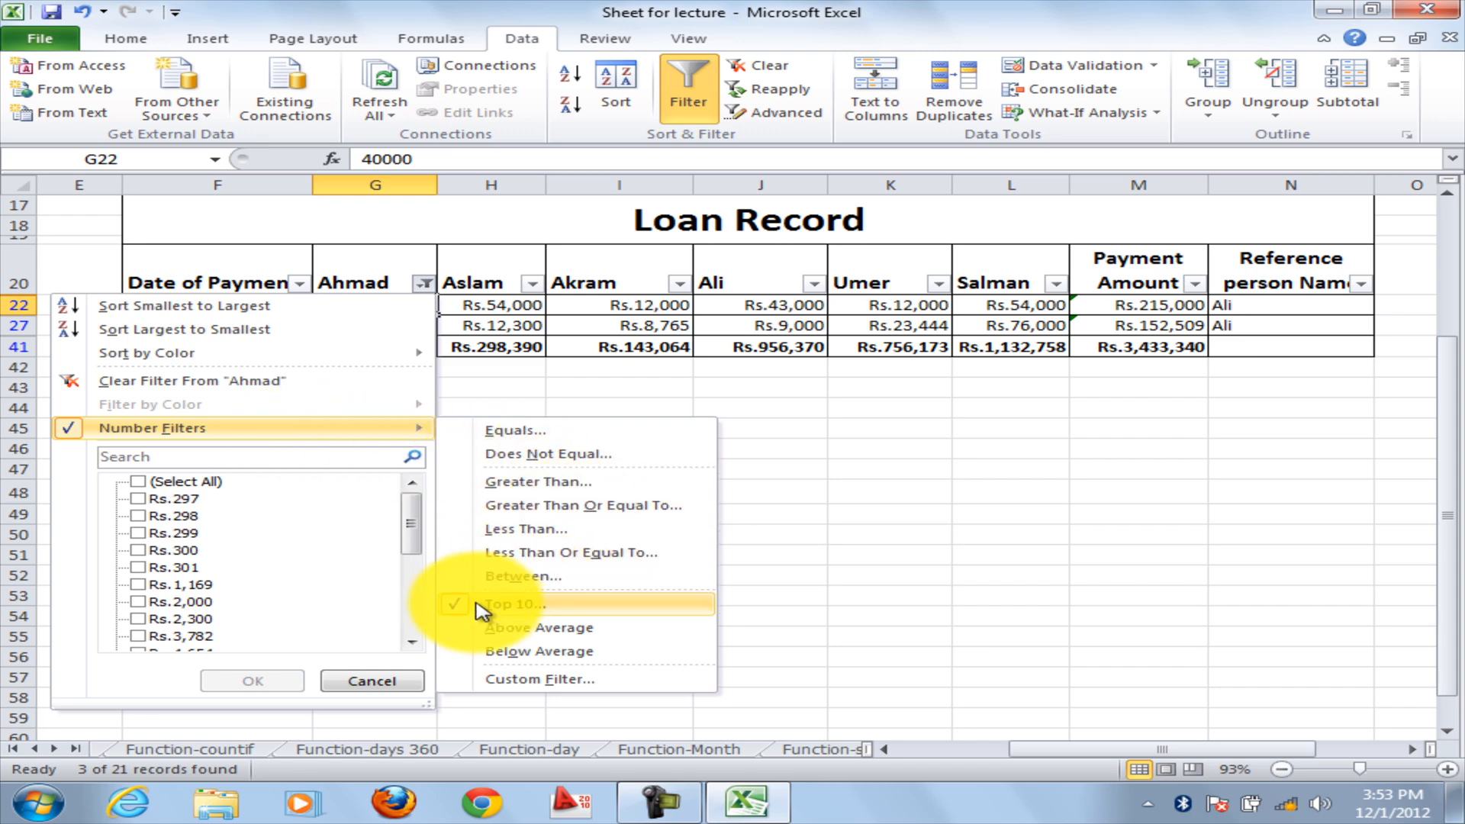
pyautogui.click(504, 604)
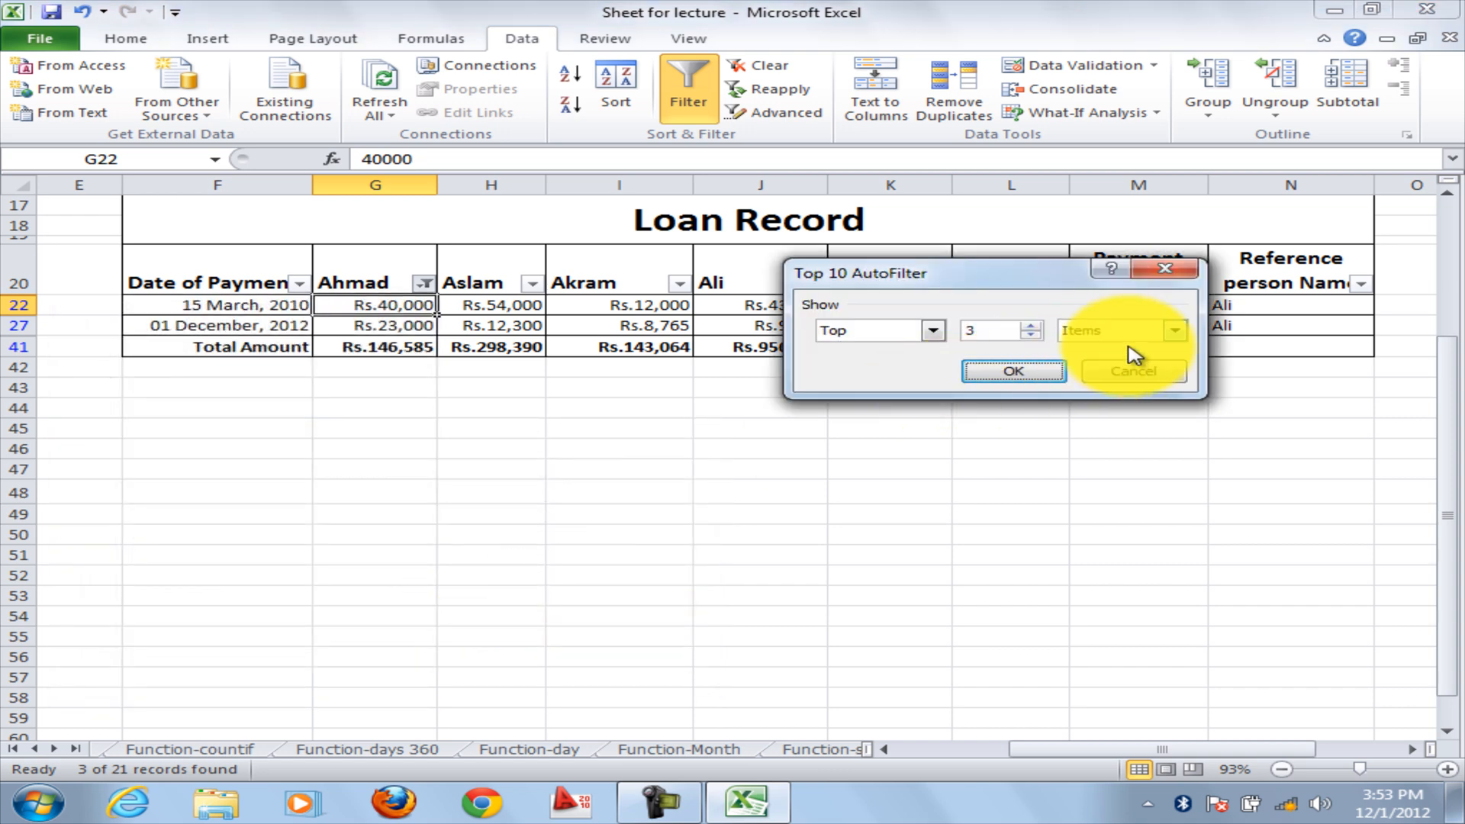
pyautogui.click(1096, 369)
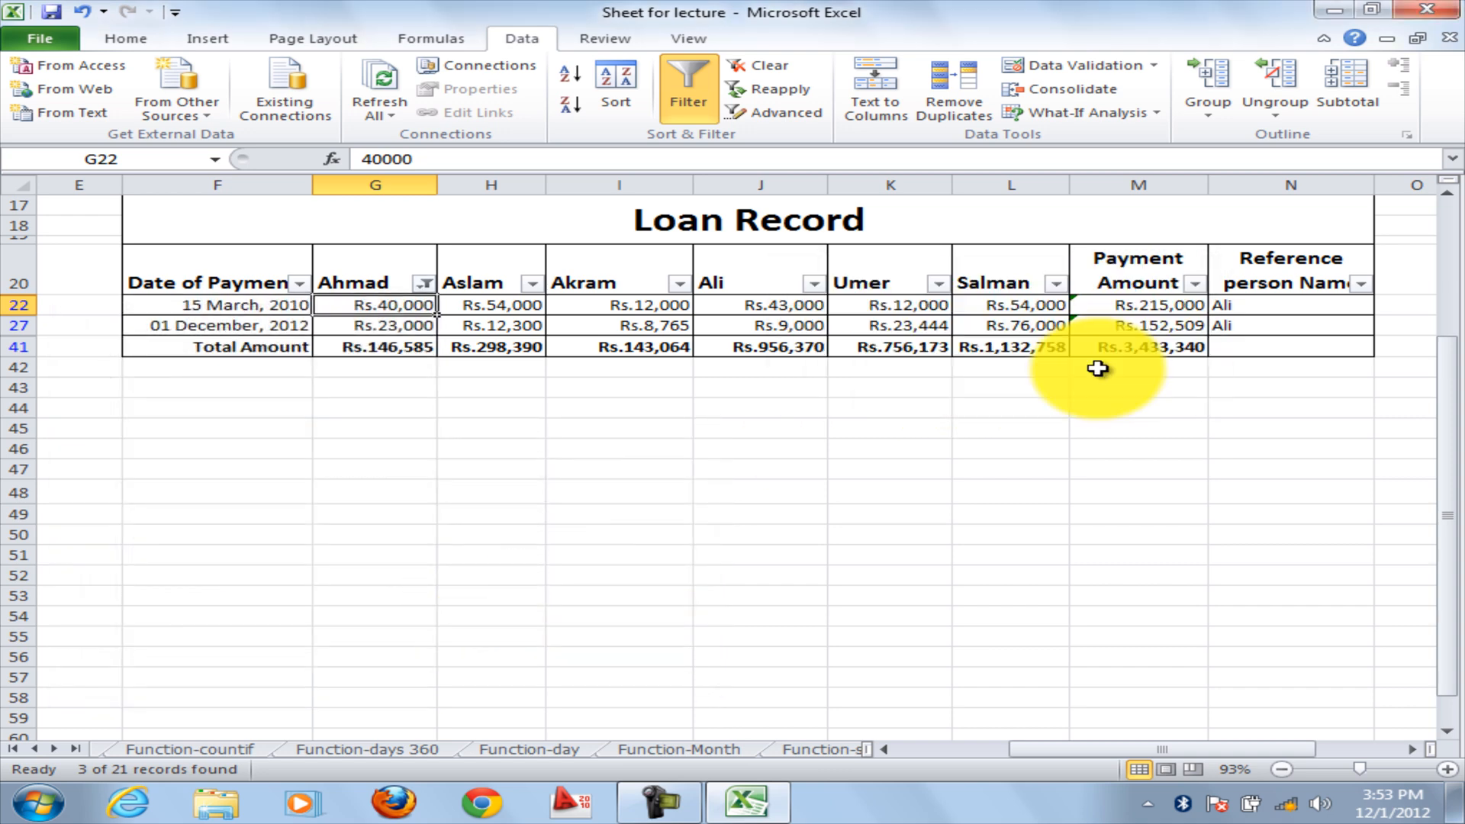
# Restore all values in column G and filter it to amounts between 4000 and 50000 inclusive.
pyautogui.click(424, 283)
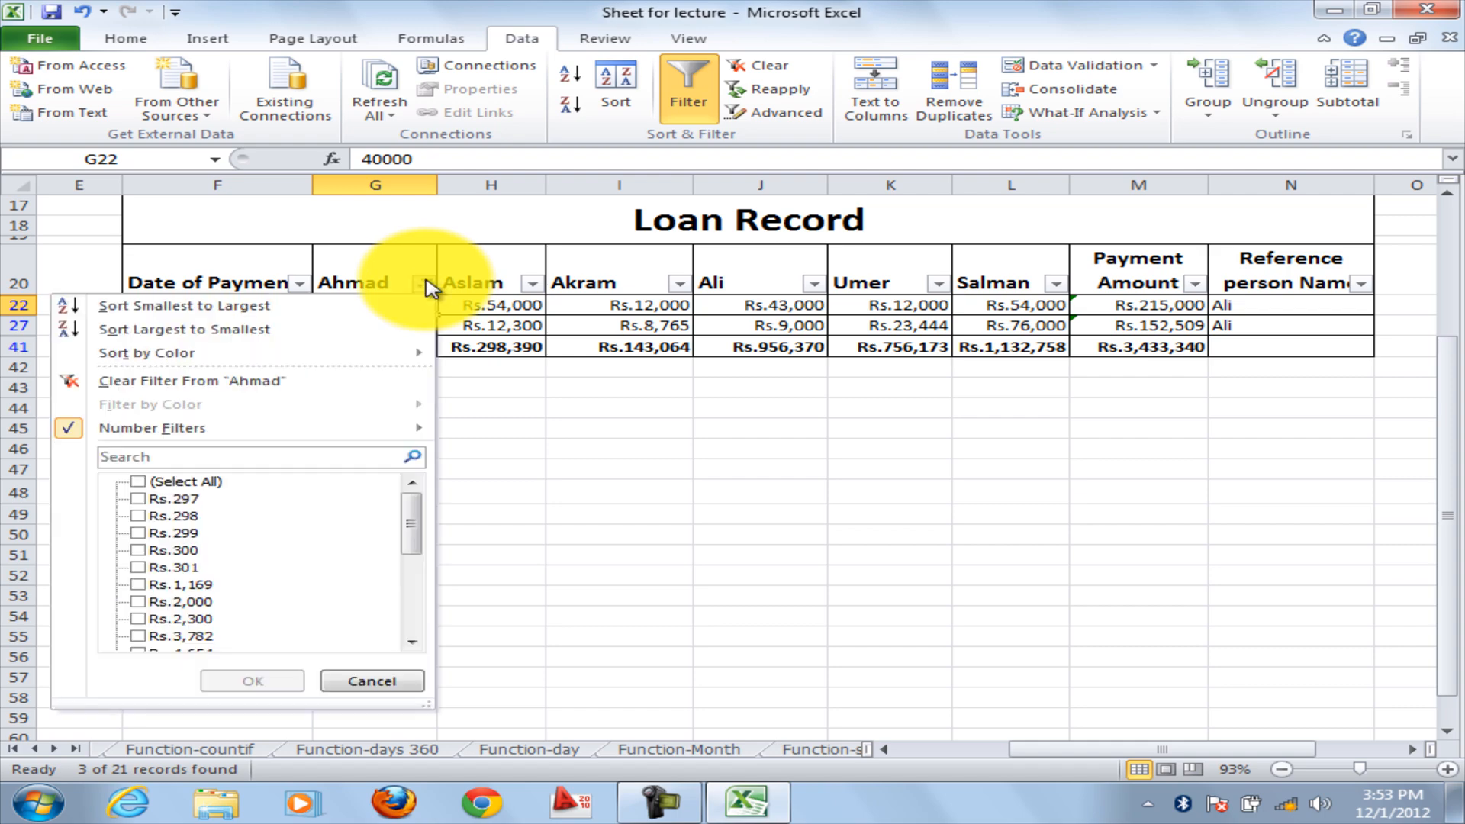
pyautogui.click(275, 683)
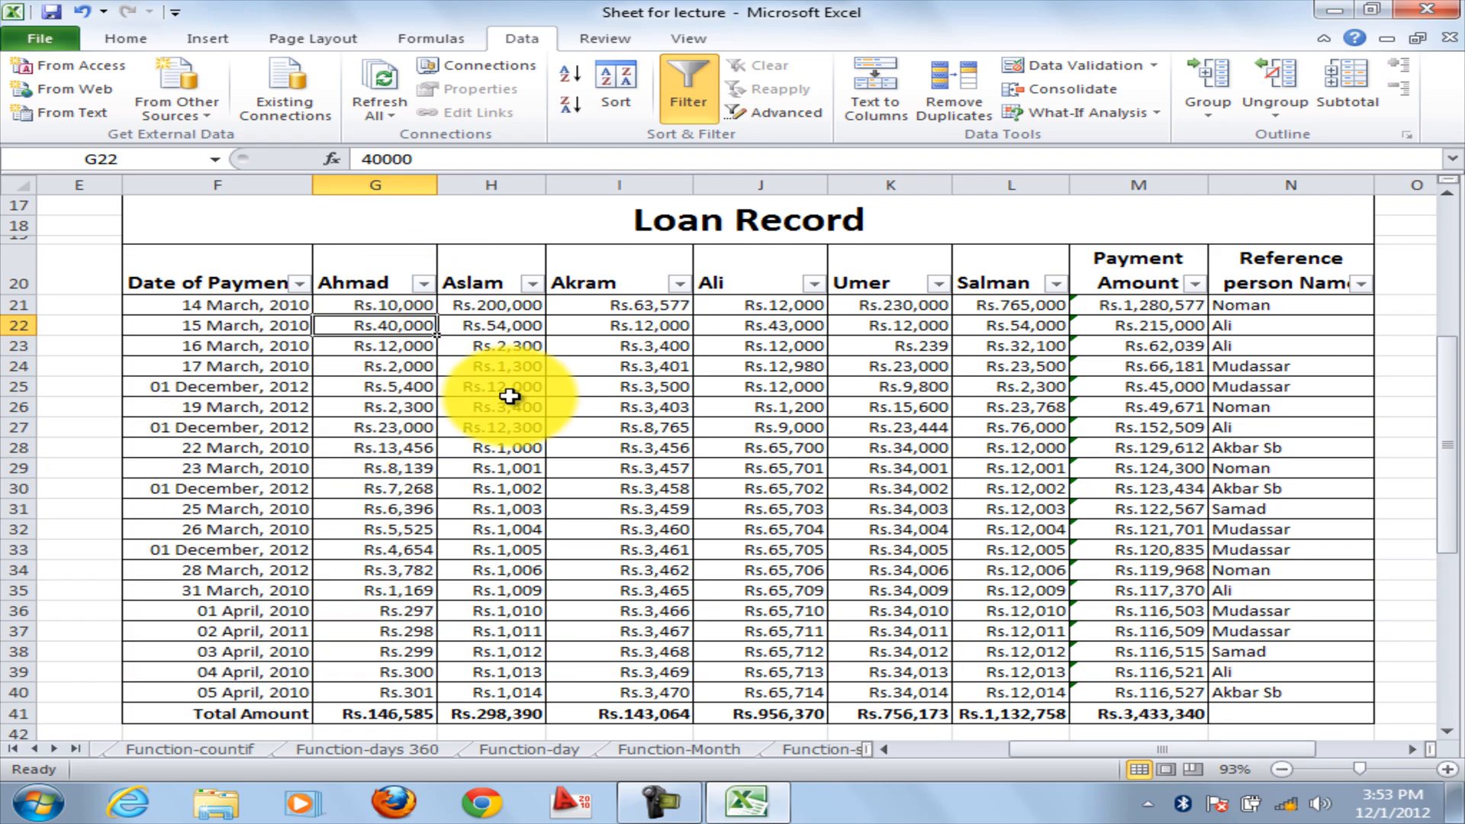
pyautogui.click(425, 284)
pyautogui.moveTo(267, 440)
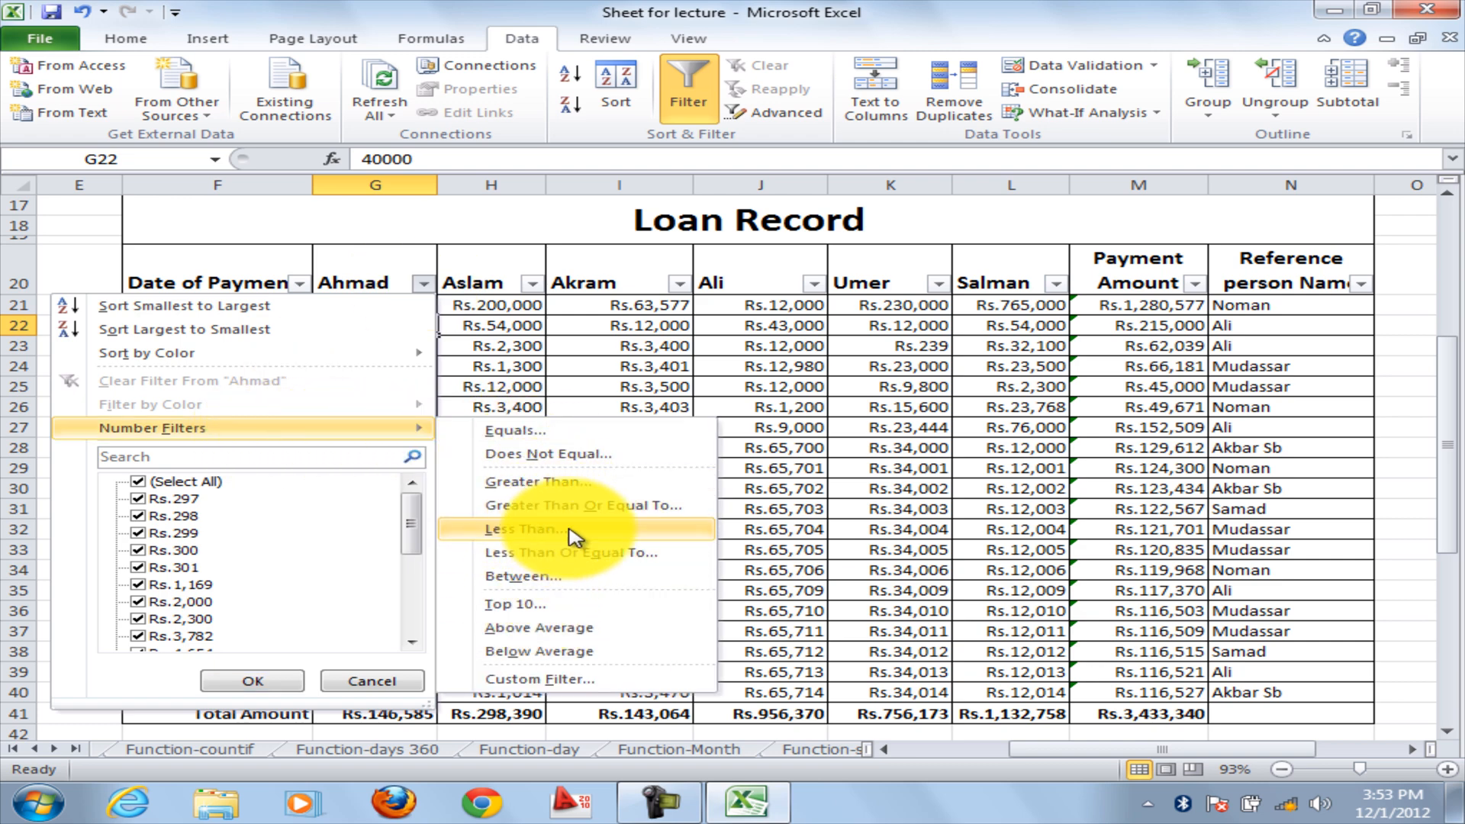
pyautogui.click(554, 586)
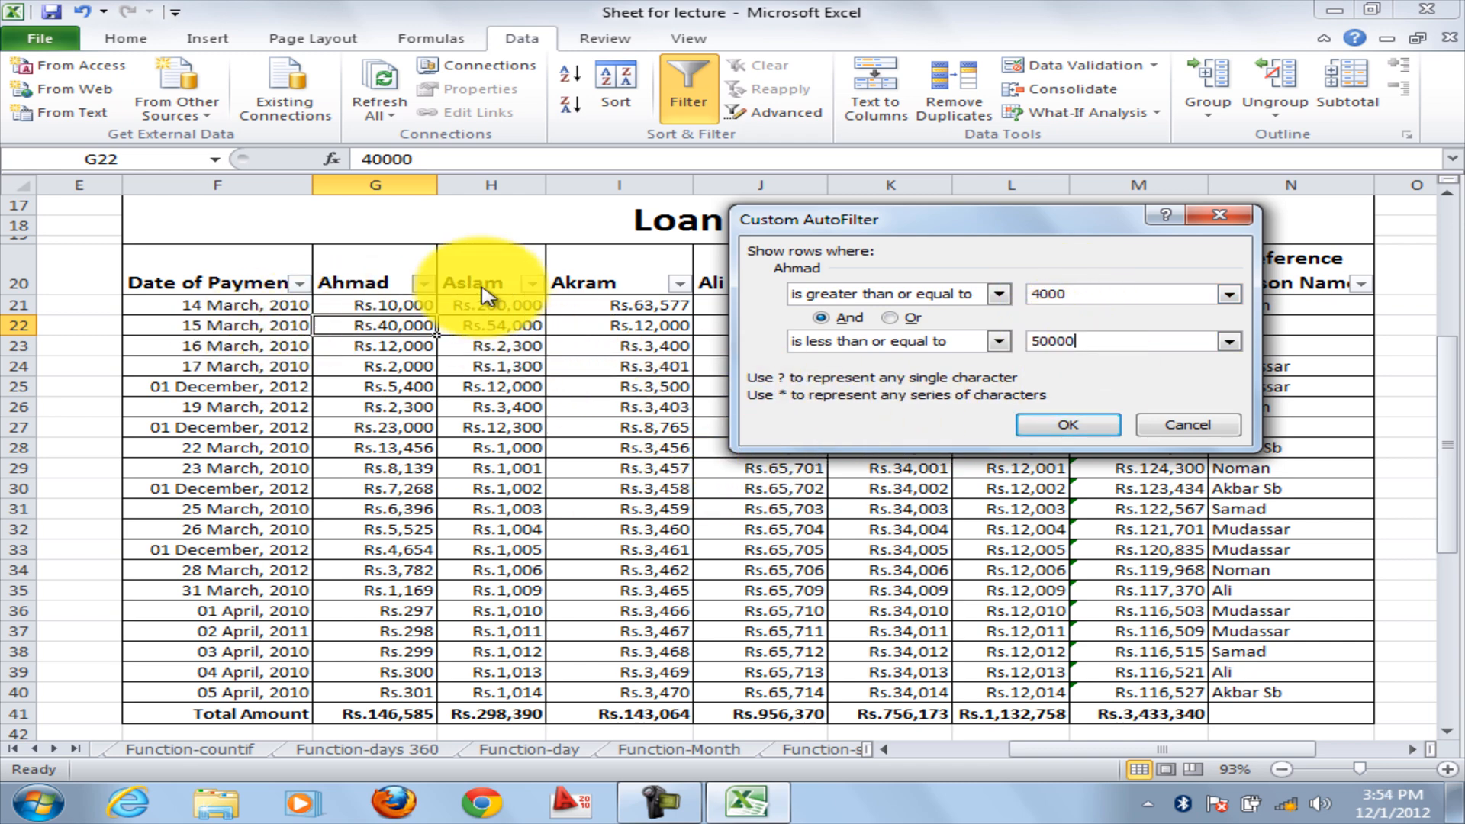
pyautogui.click(1032, 432)
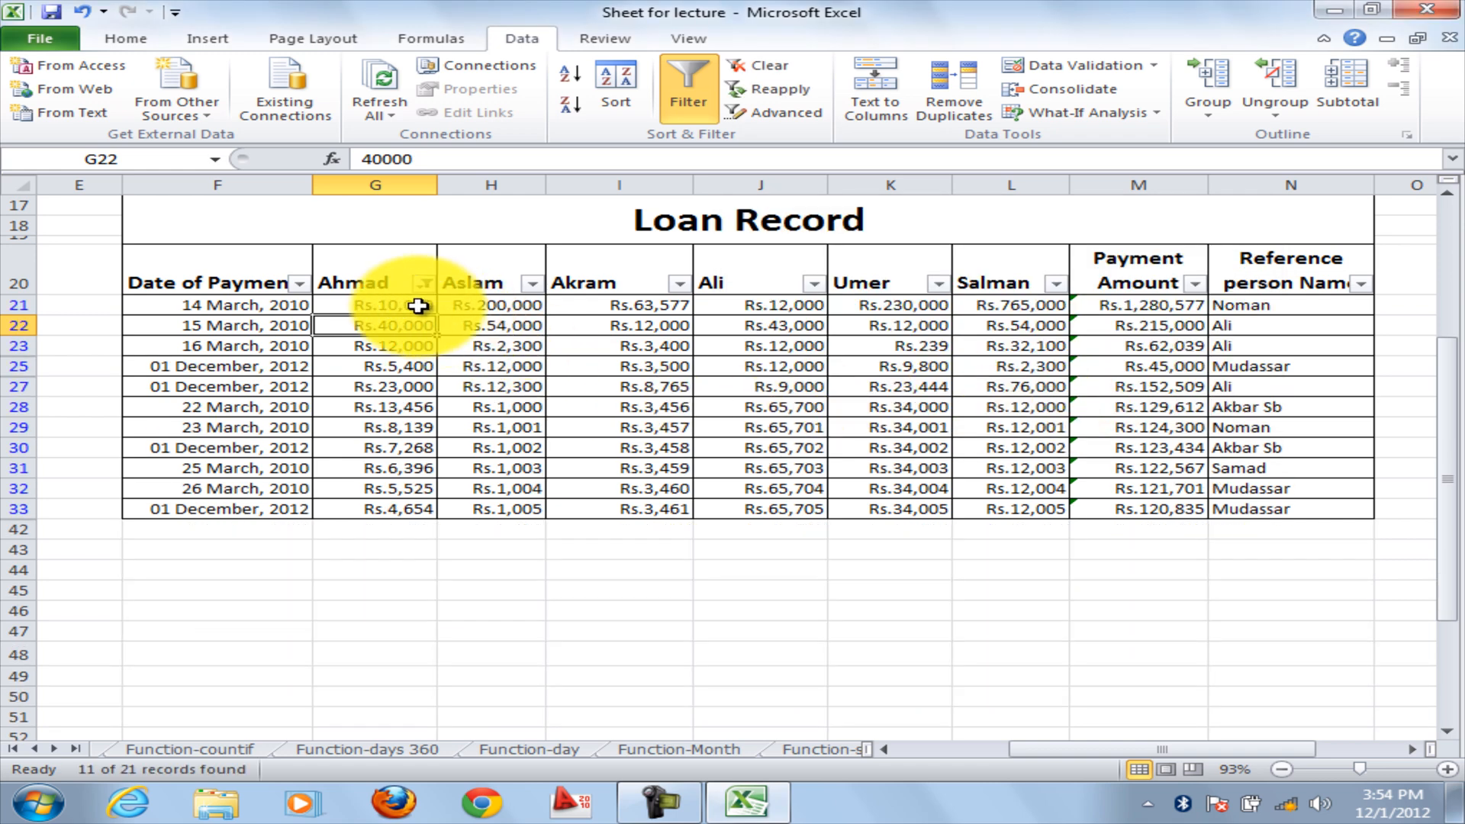
pyautogui.click(412, 308)
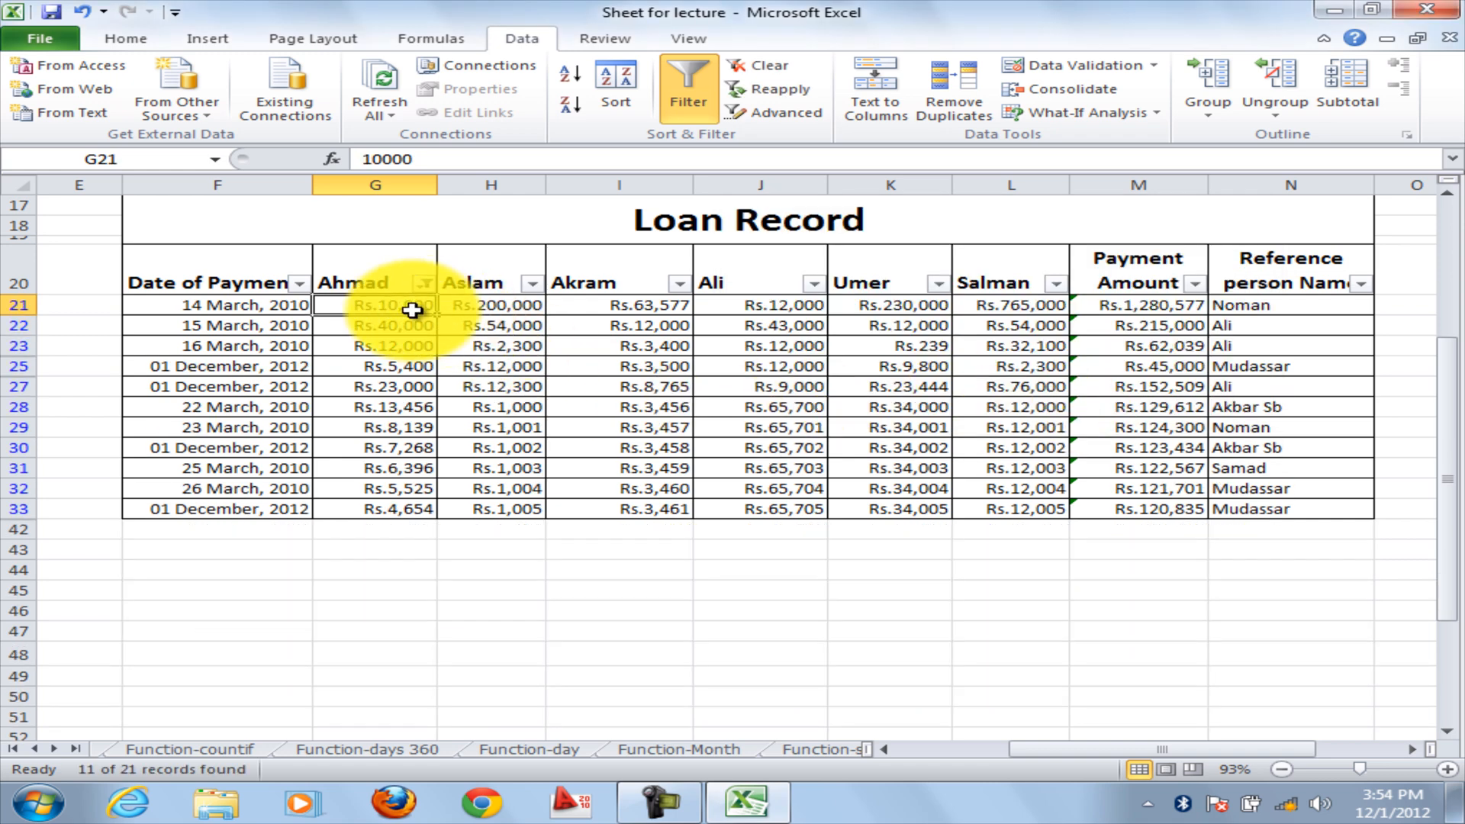
pyautogui.moveTo(395, 511); pyautogui.dragTo(386, 312)
pyautogui.click(388, 345)
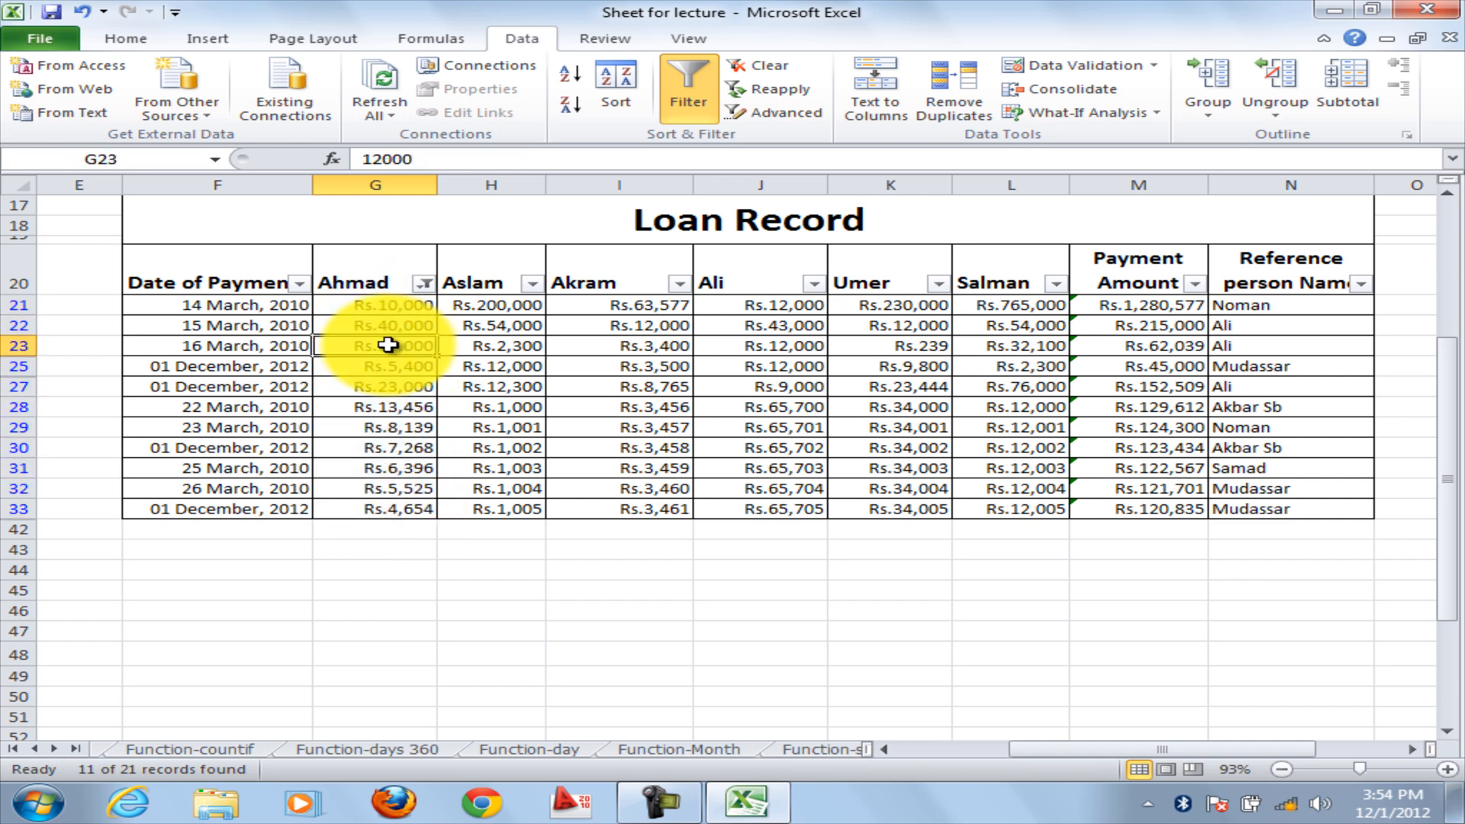
# Remove the Between filter from column G by including all its values again.
pyautogui.click(424, 283)
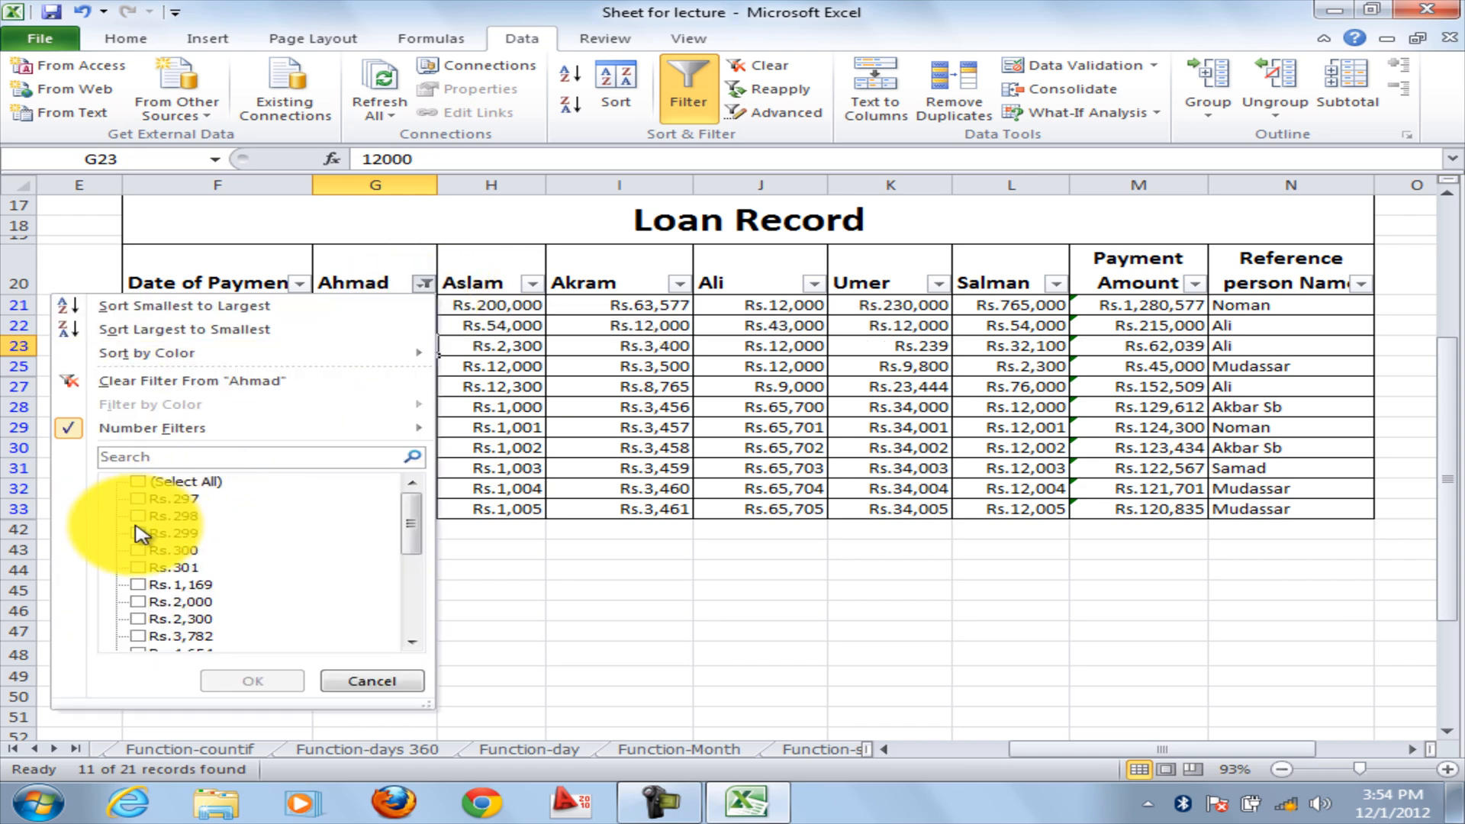
pyautogui.click(138, 481)
pyautogui.click(255, 679)
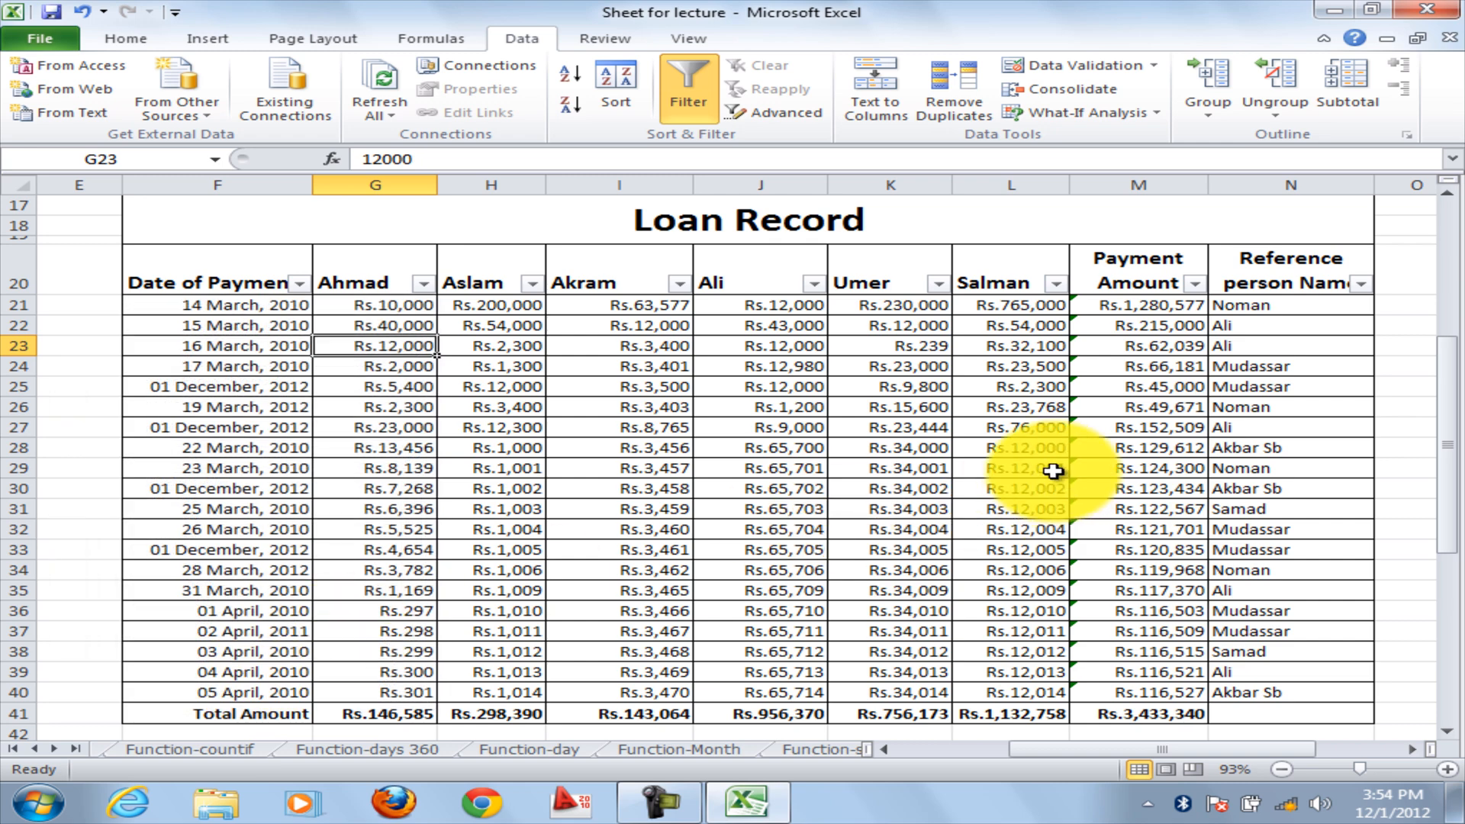
# Filter the Reference person Name column to exclude the first, third and fifth names in its value list.
pyautogui.click(1363, 284)
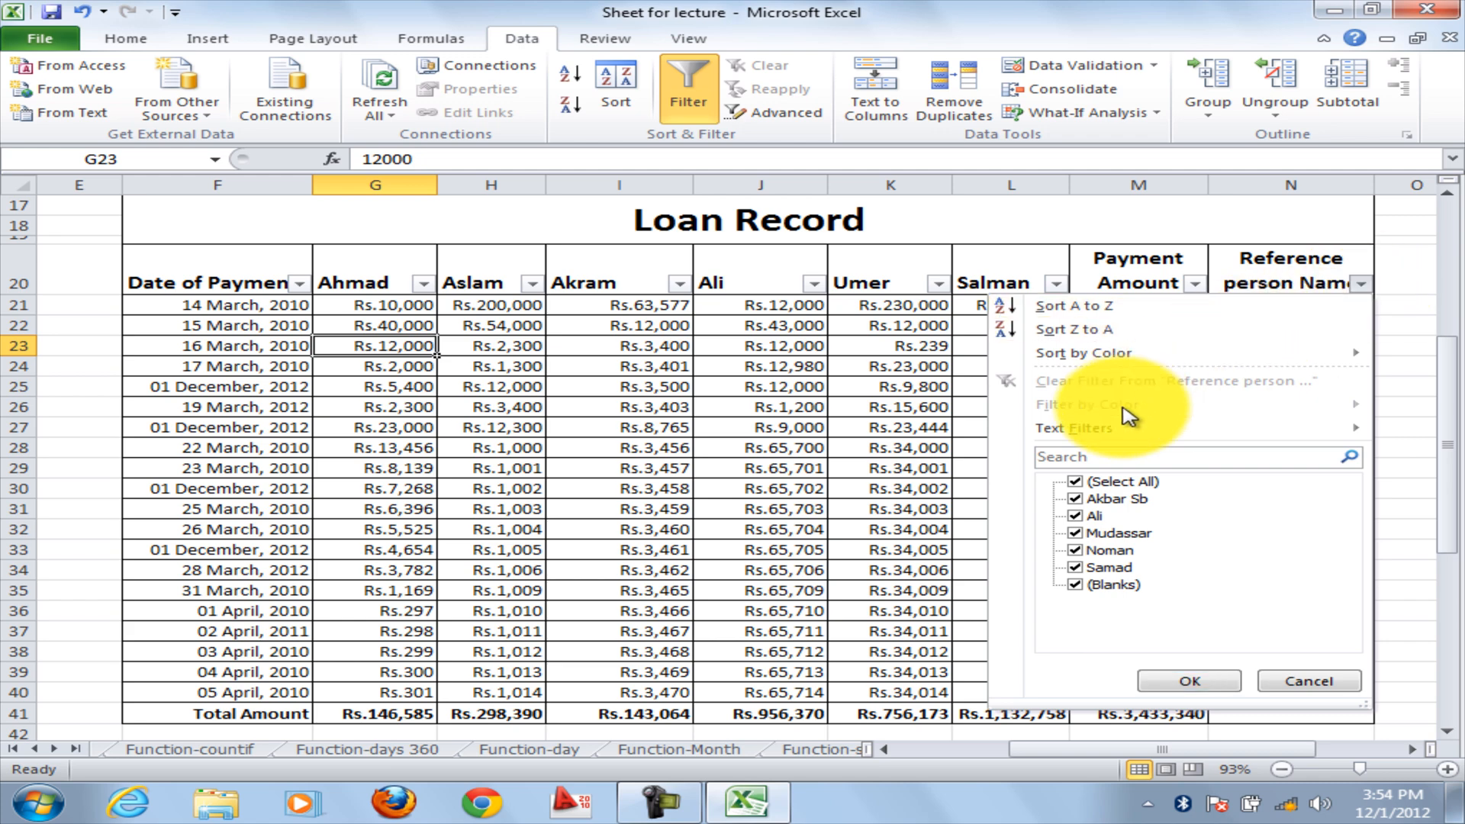
pyautogui.click(1077, 499)
pyautogui.click(1076, 534)
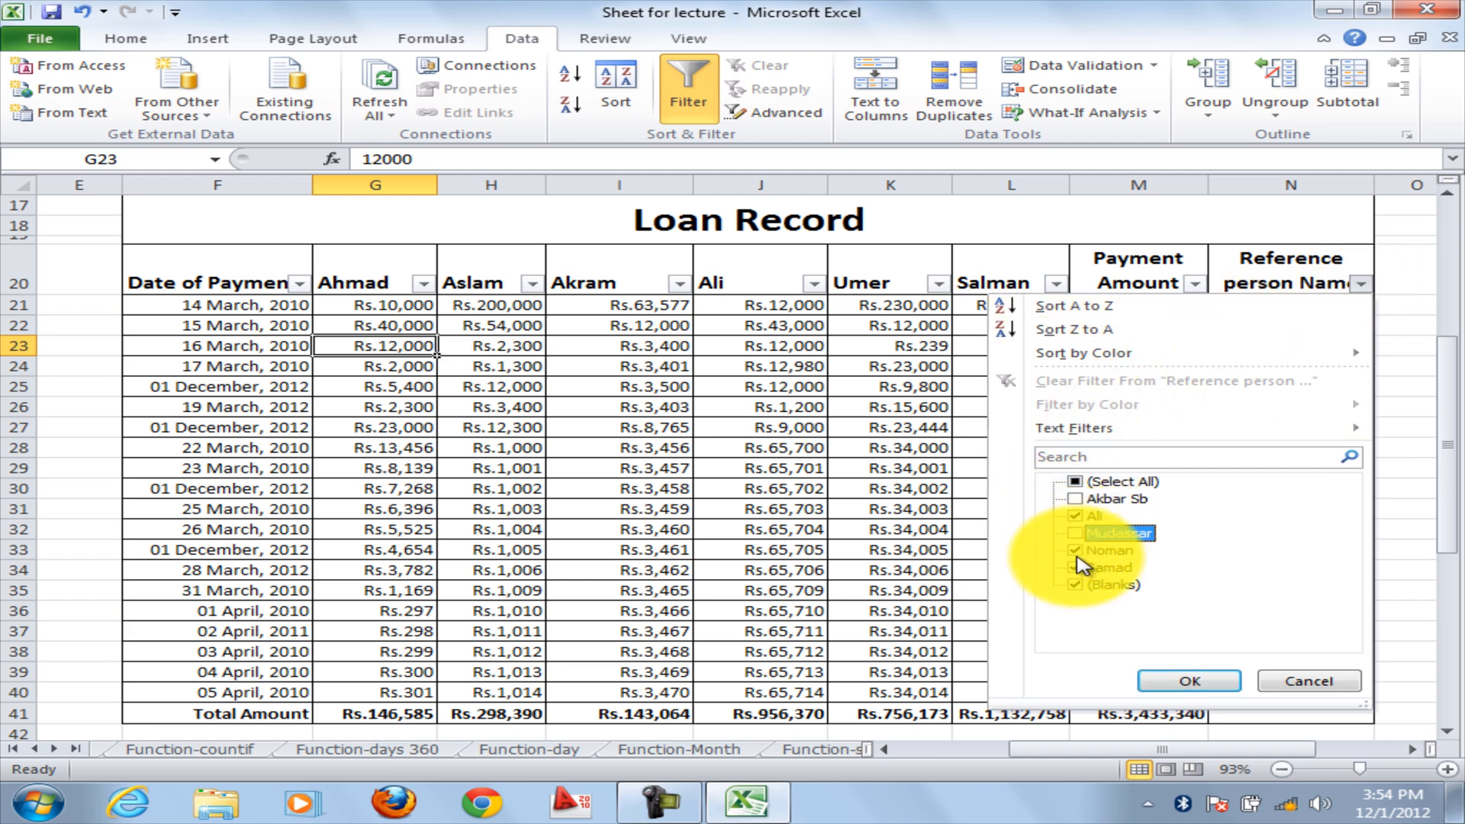
pyautogui.click(1077, 569)
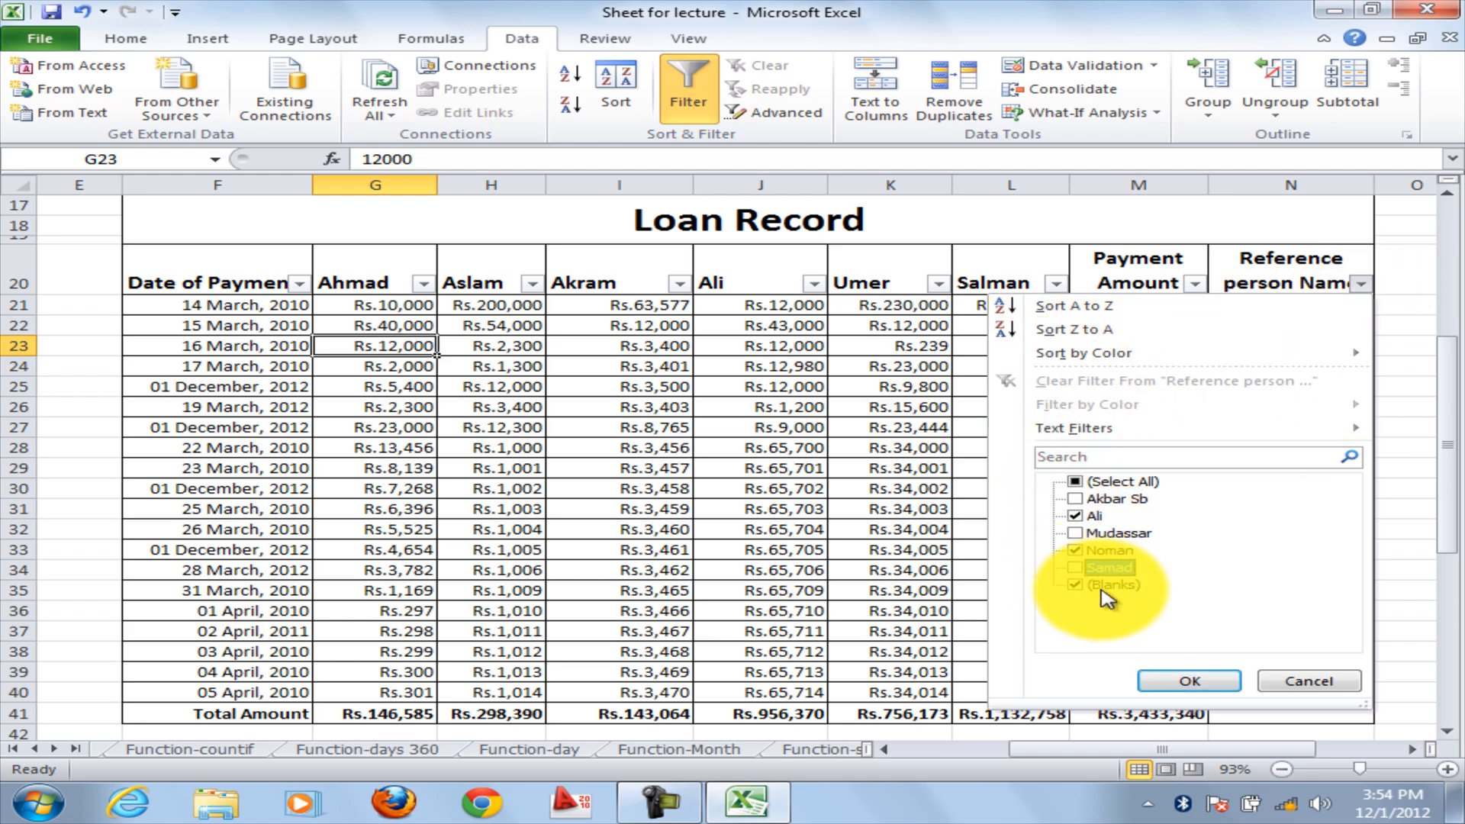
pyautogui.click(1221, 683)
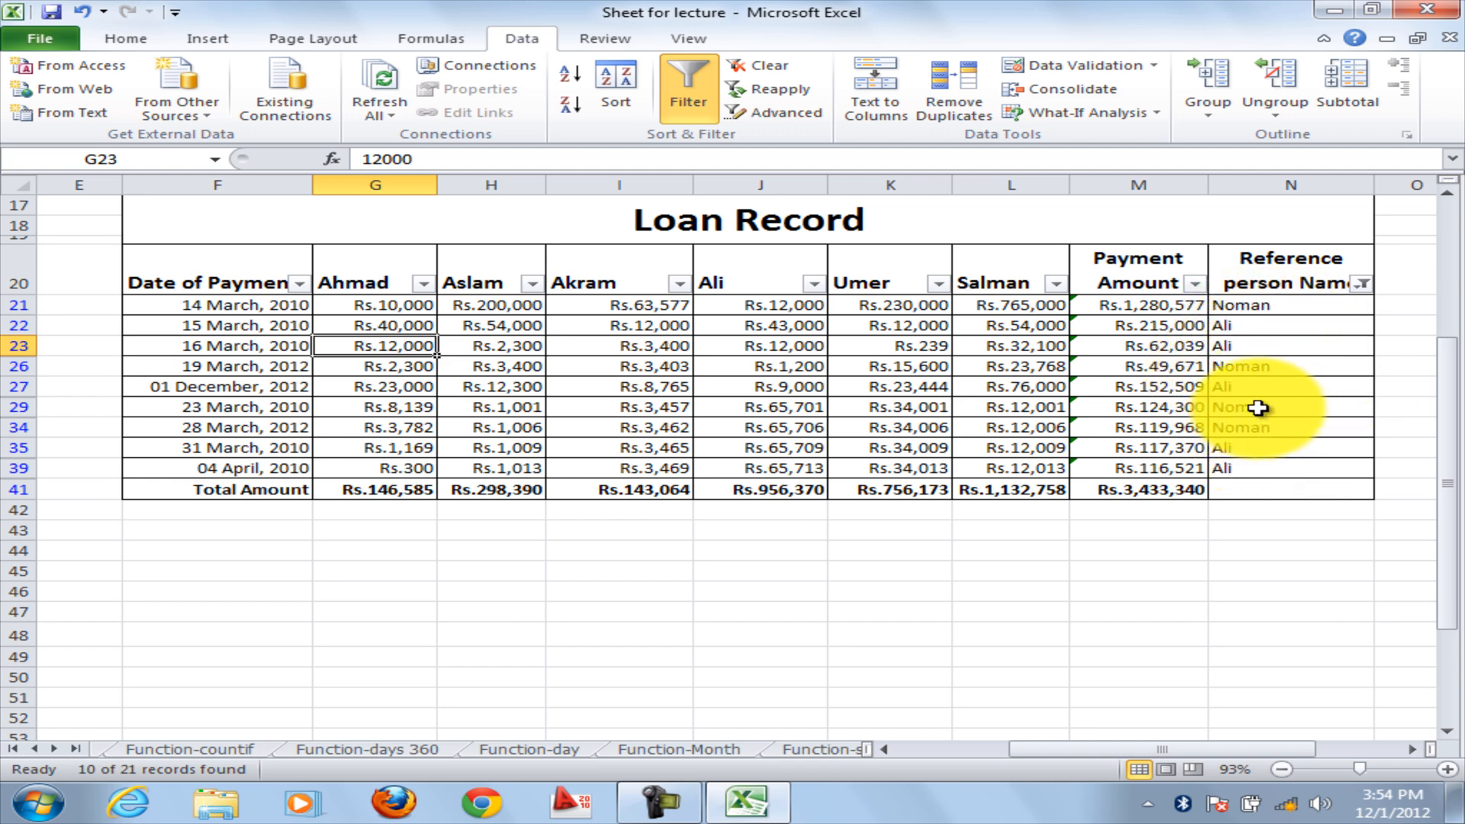
# Re-include all values in the Reference person Name column and apply a Begins With text filter for "a".
pyautogui.click(1363, 283)
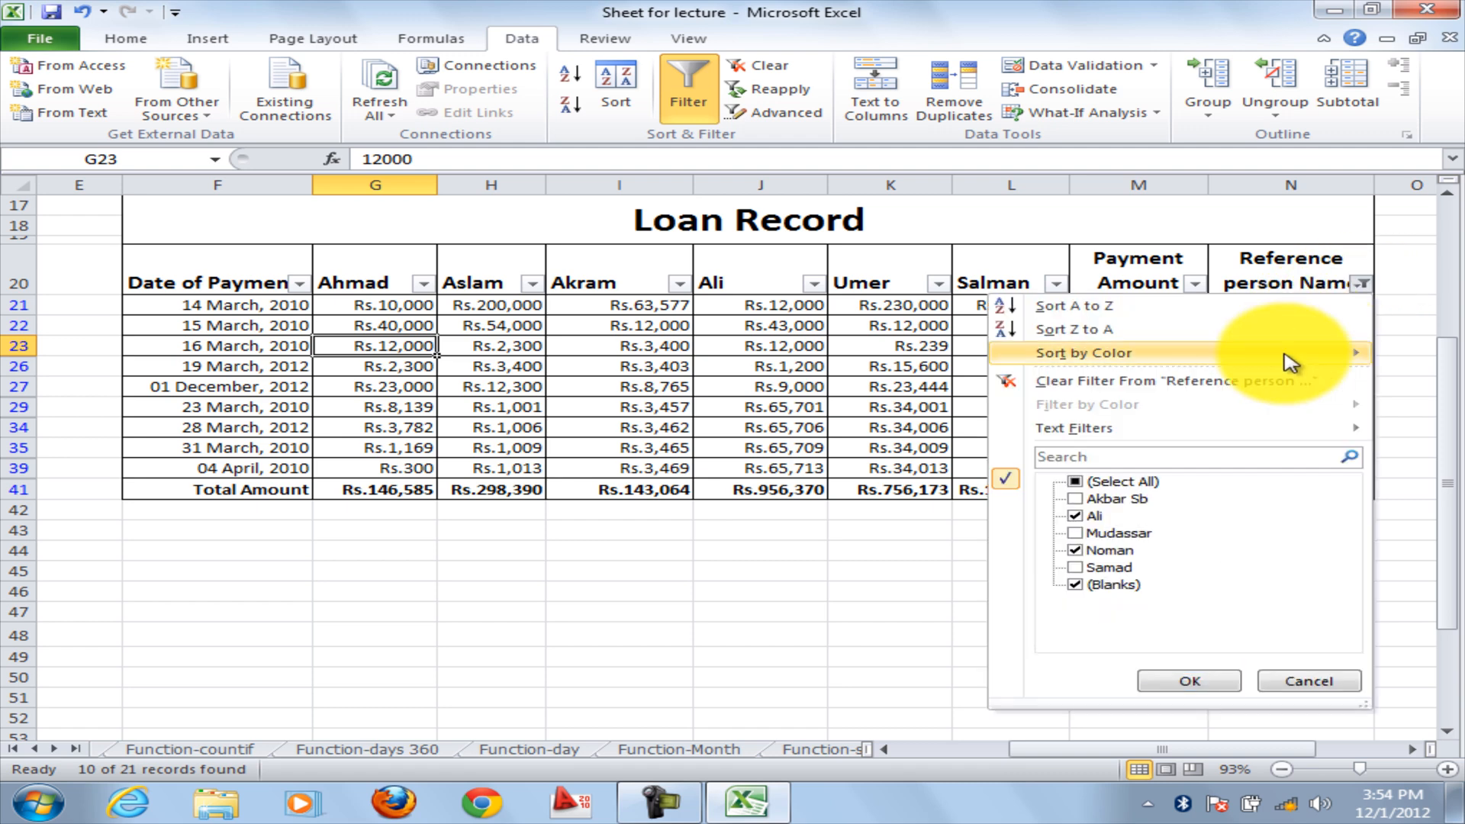
pyautogui.click(1076, 482)
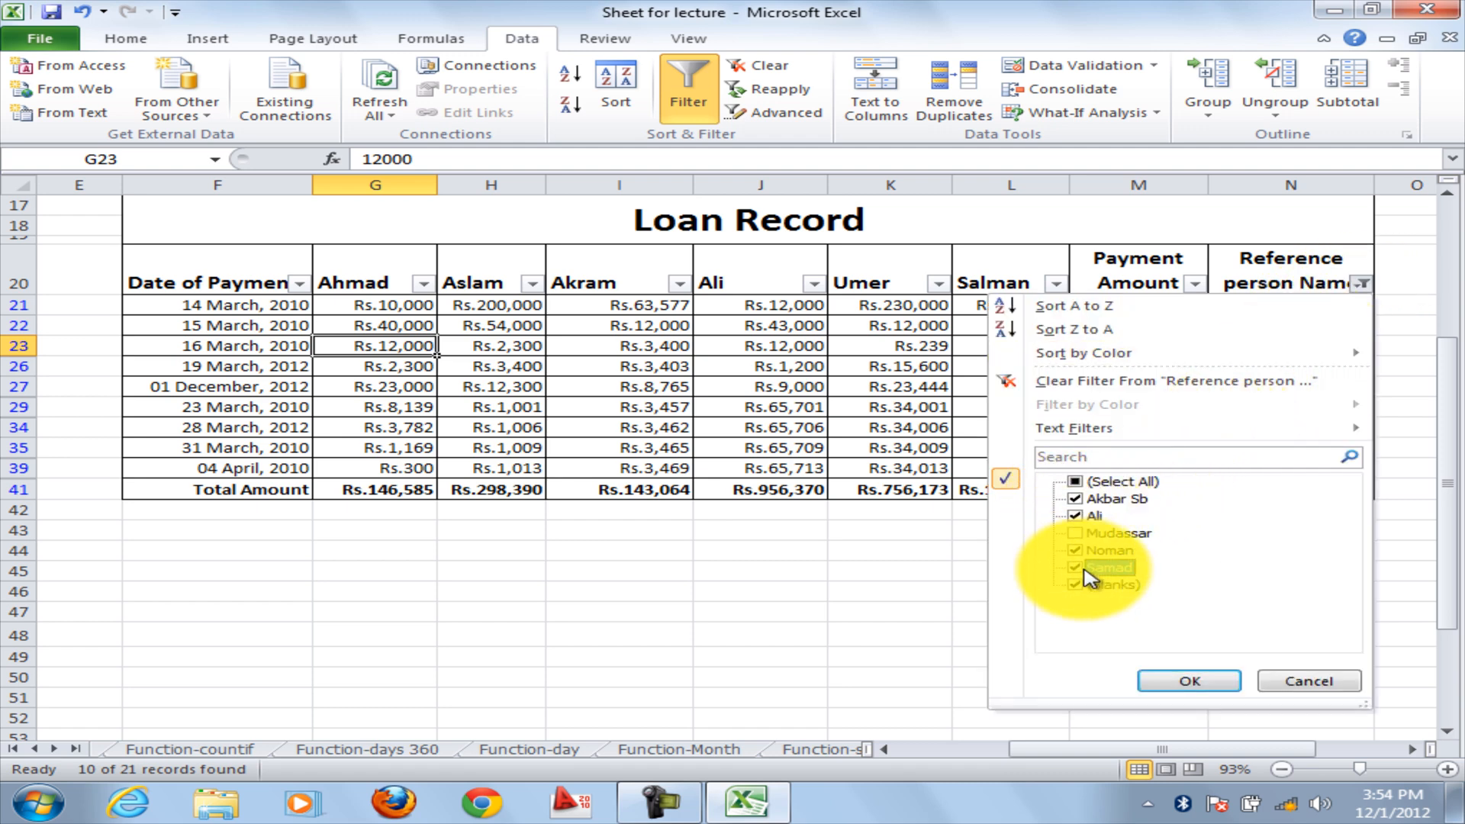
pyautogui.click(1086, 533)
pyautogui.click(1085, 534)
pyautogui.moveTo(1084, 428)
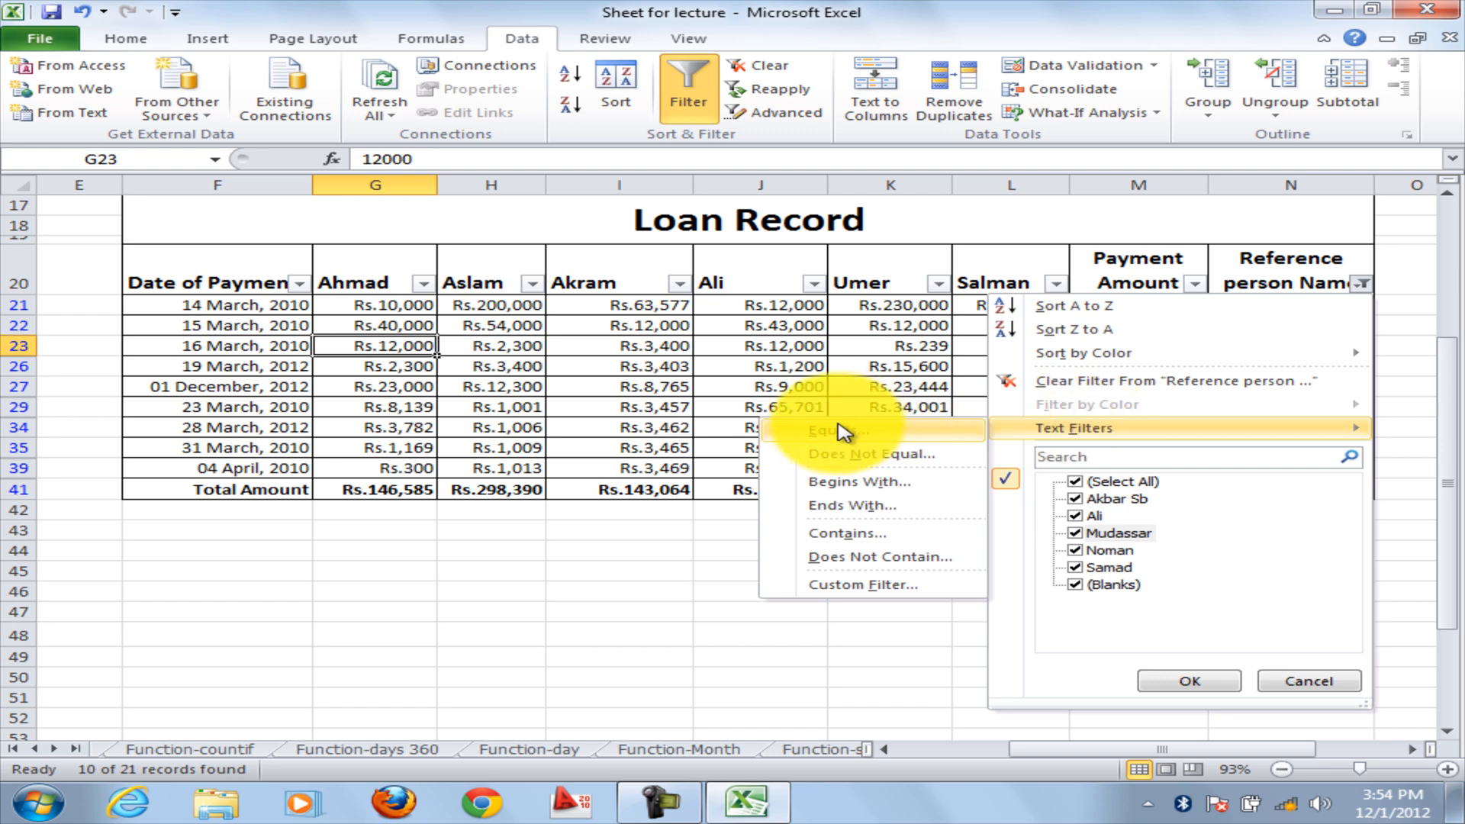
pyautogui.click(842, 489)
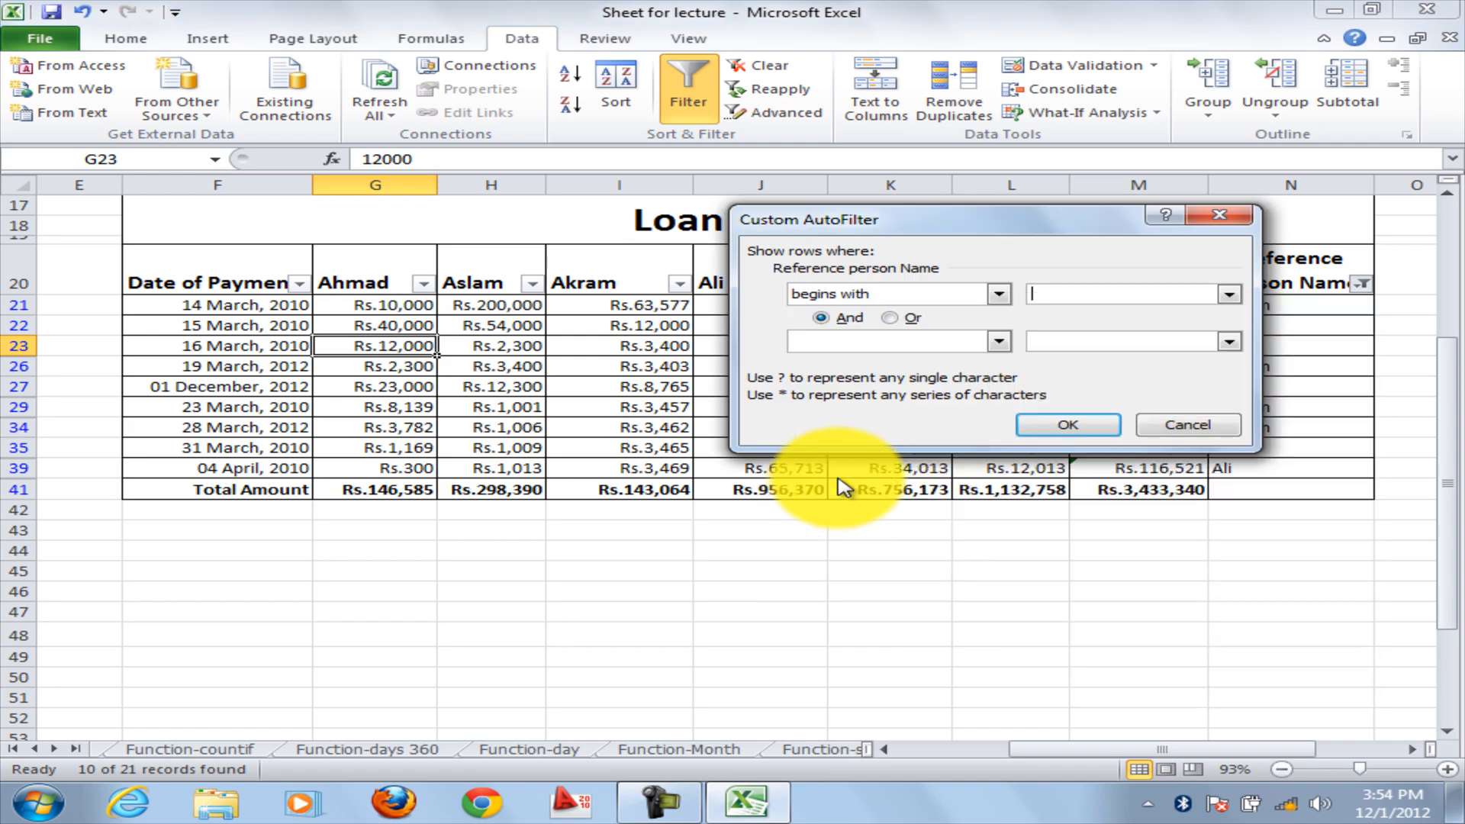
pyautogui.moveTo(991, 224); pyautogui.dragTo(648, 481)
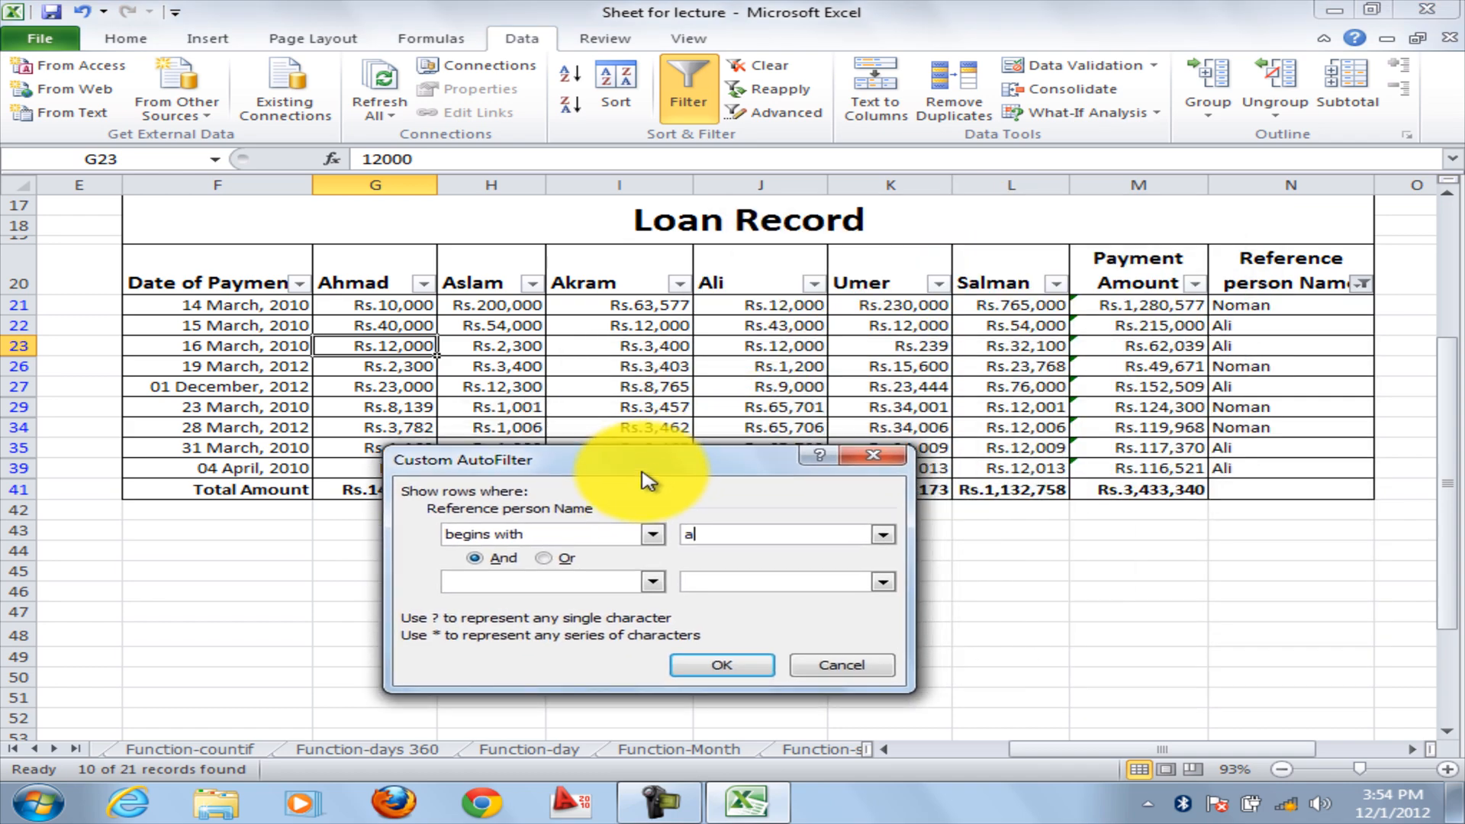
pyautogui.click(717, 663)
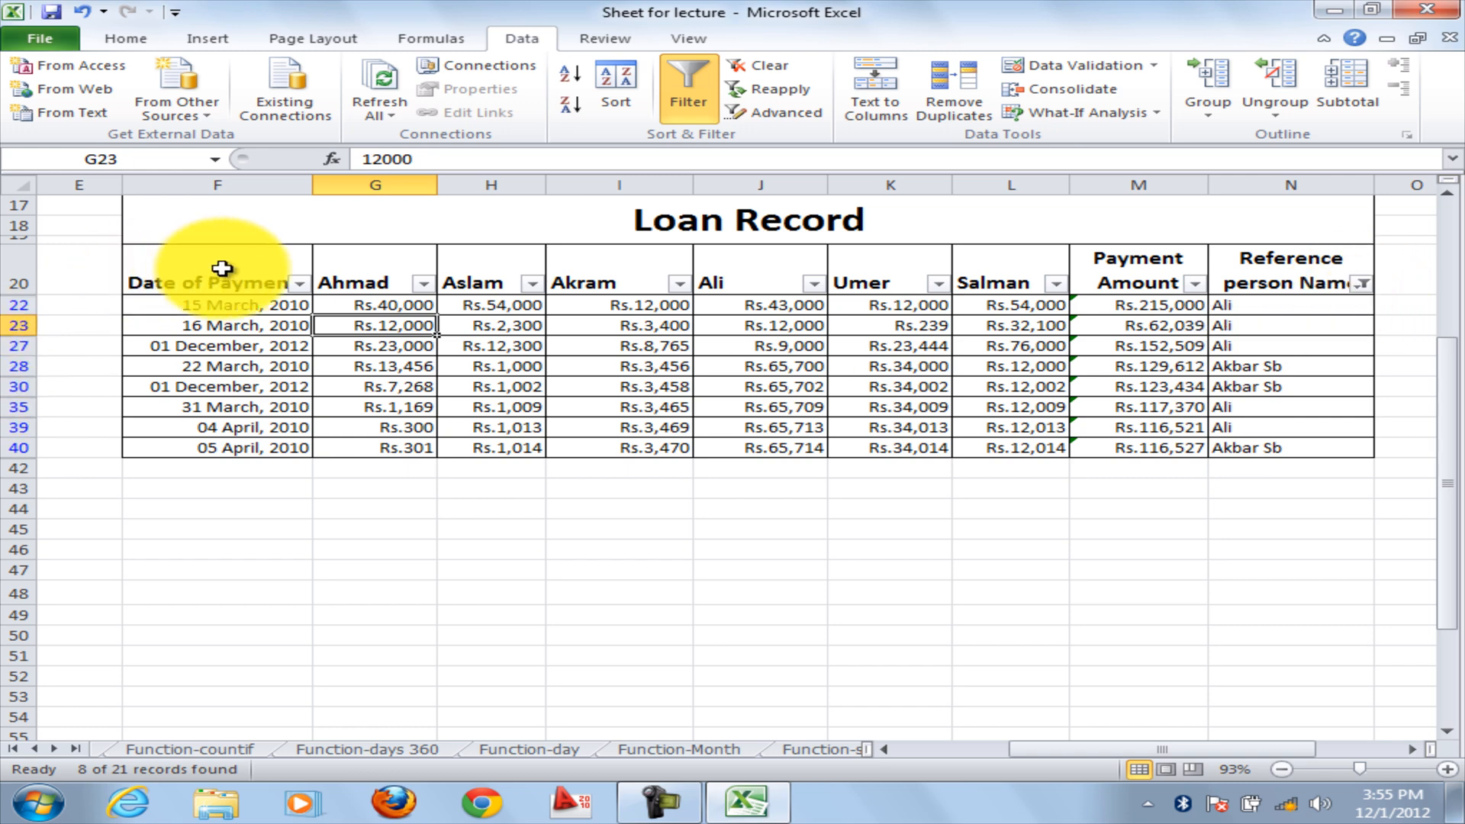
# Select the Loan Record header row from Date of Payment to Reference person Name and turn off filtering.
pyautogui.moveTo(222, 273); pyautogui.dragTo(226, 449)
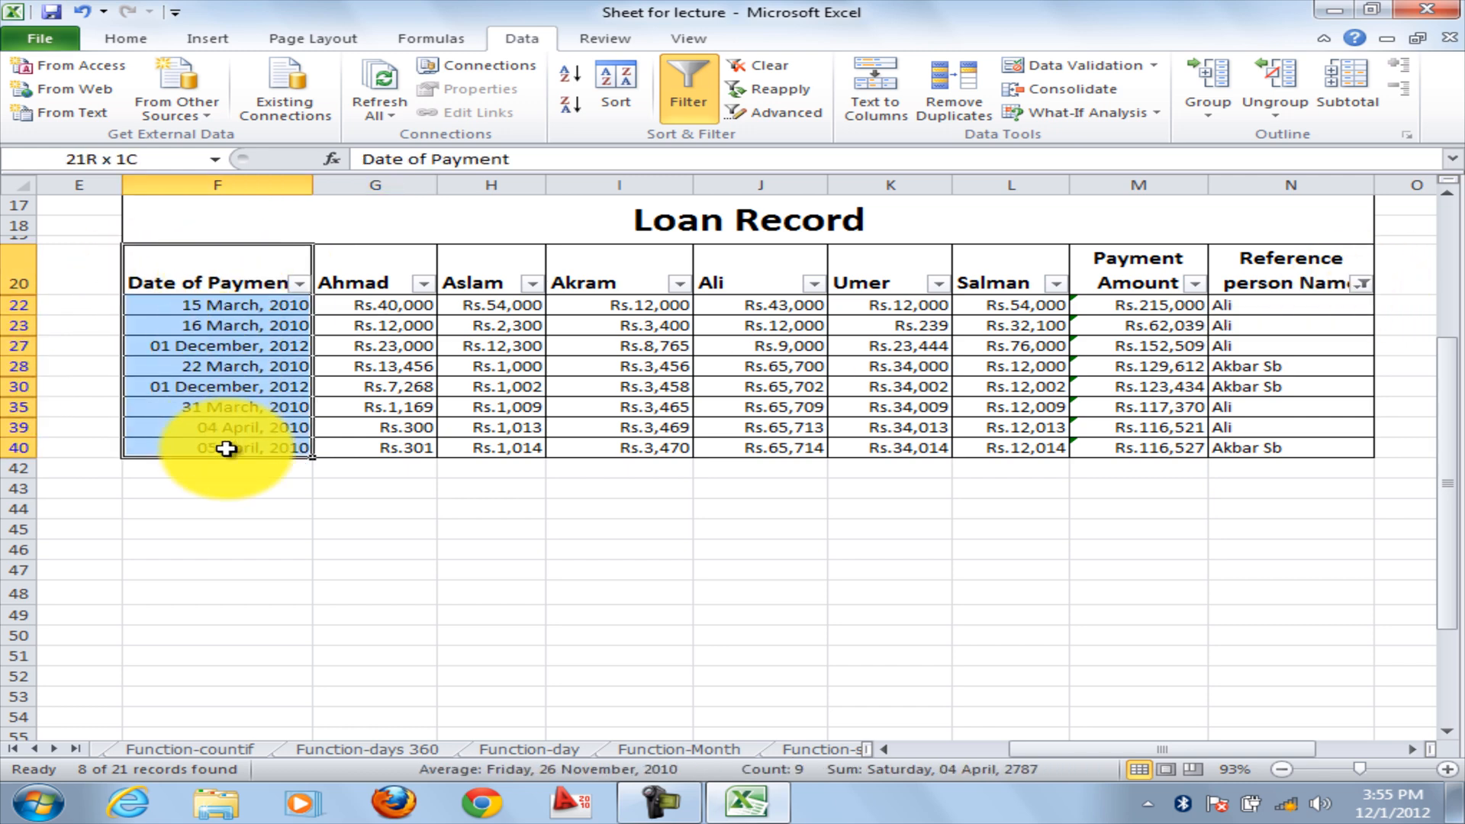
pyautogui.moveTo(507, 268); pyautogui.dragTo(521, 452)
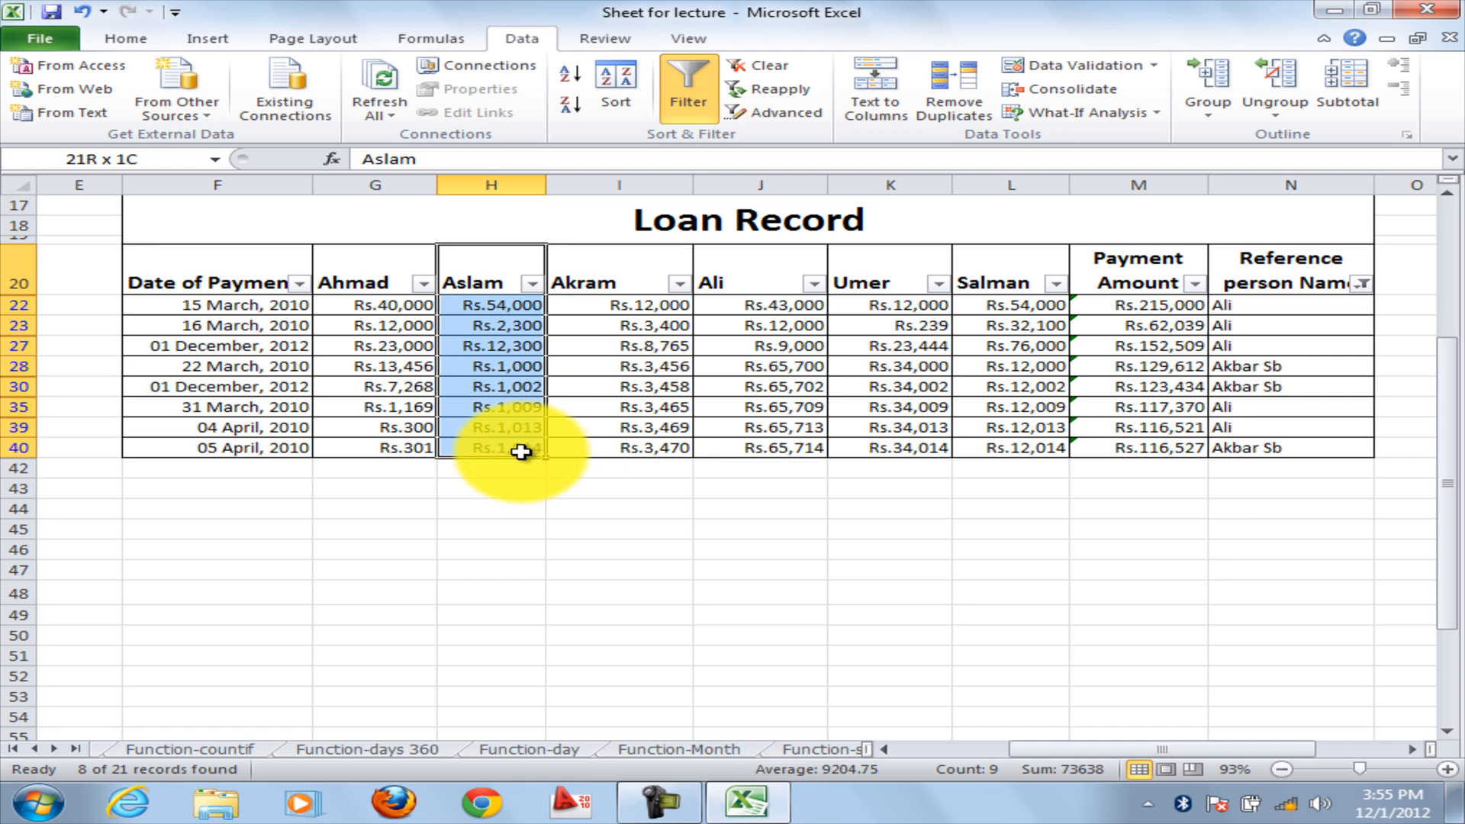
pyautogui.moveTo(1295, 271); pyautogui.dragTo(1291, 450)
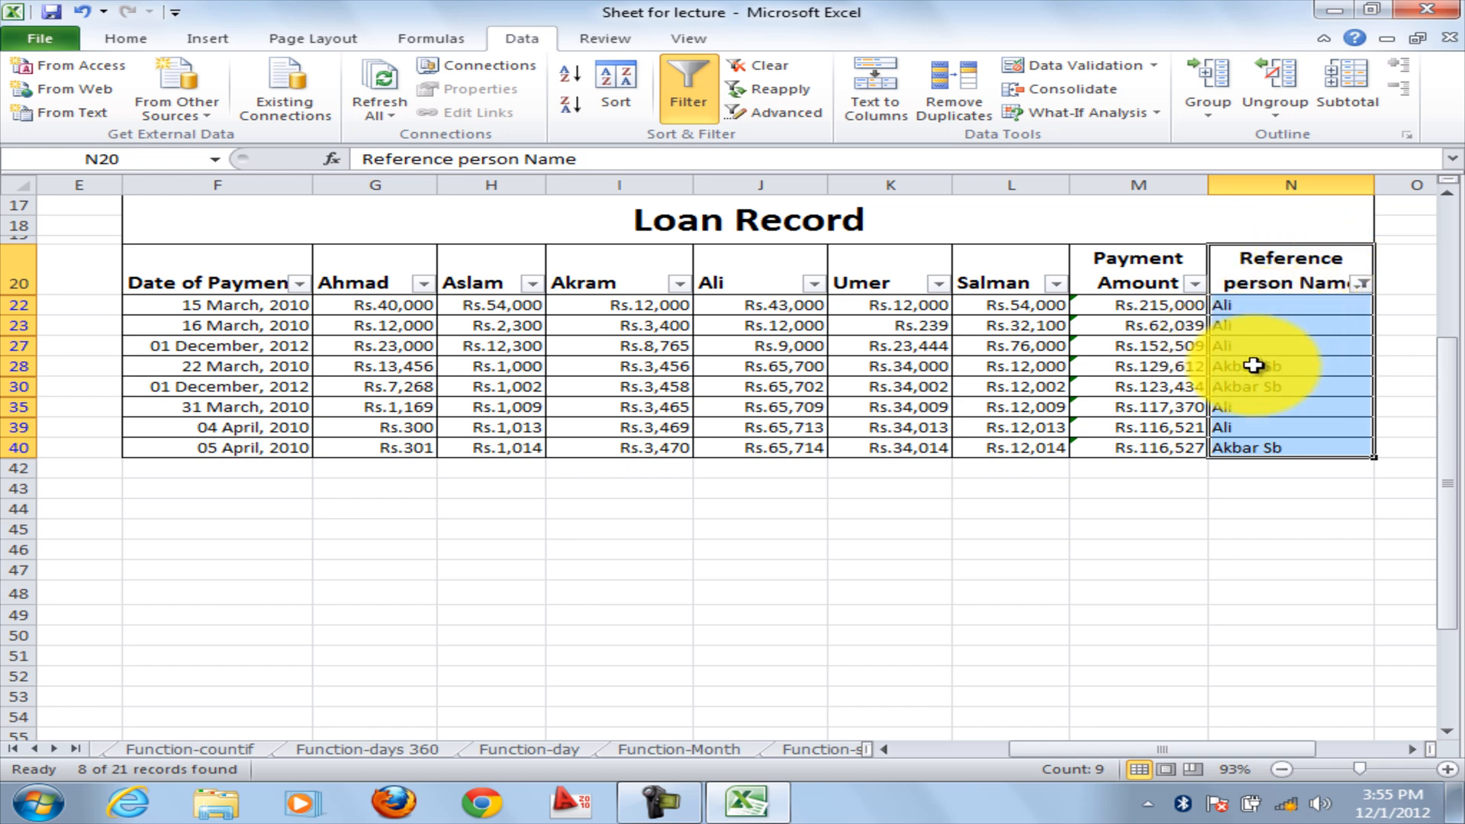
pyautogui.moveTo(229, 271); pyautogui.dragTo(1313, 265)
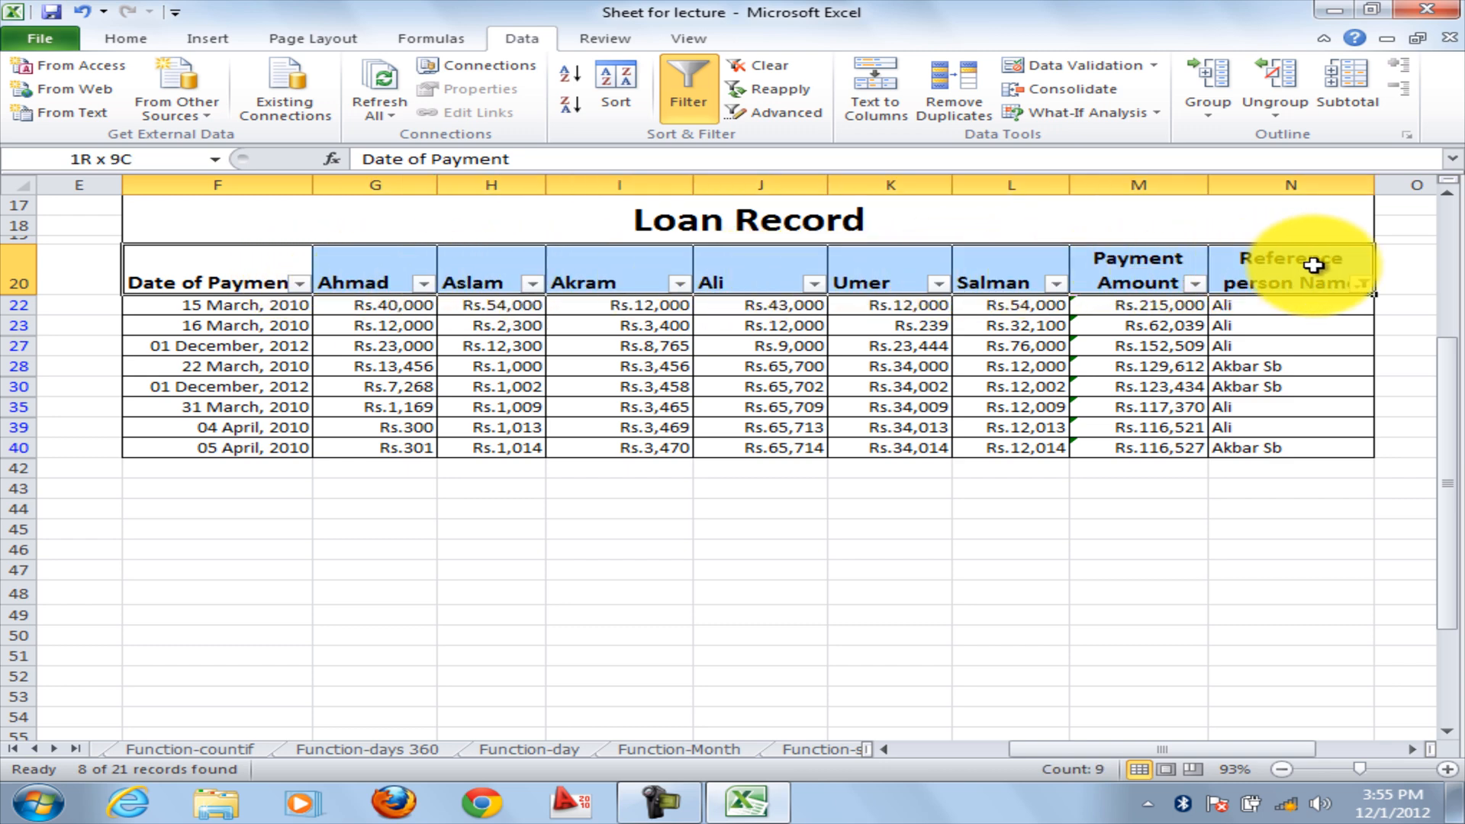
pyautogui.click(687, 97)
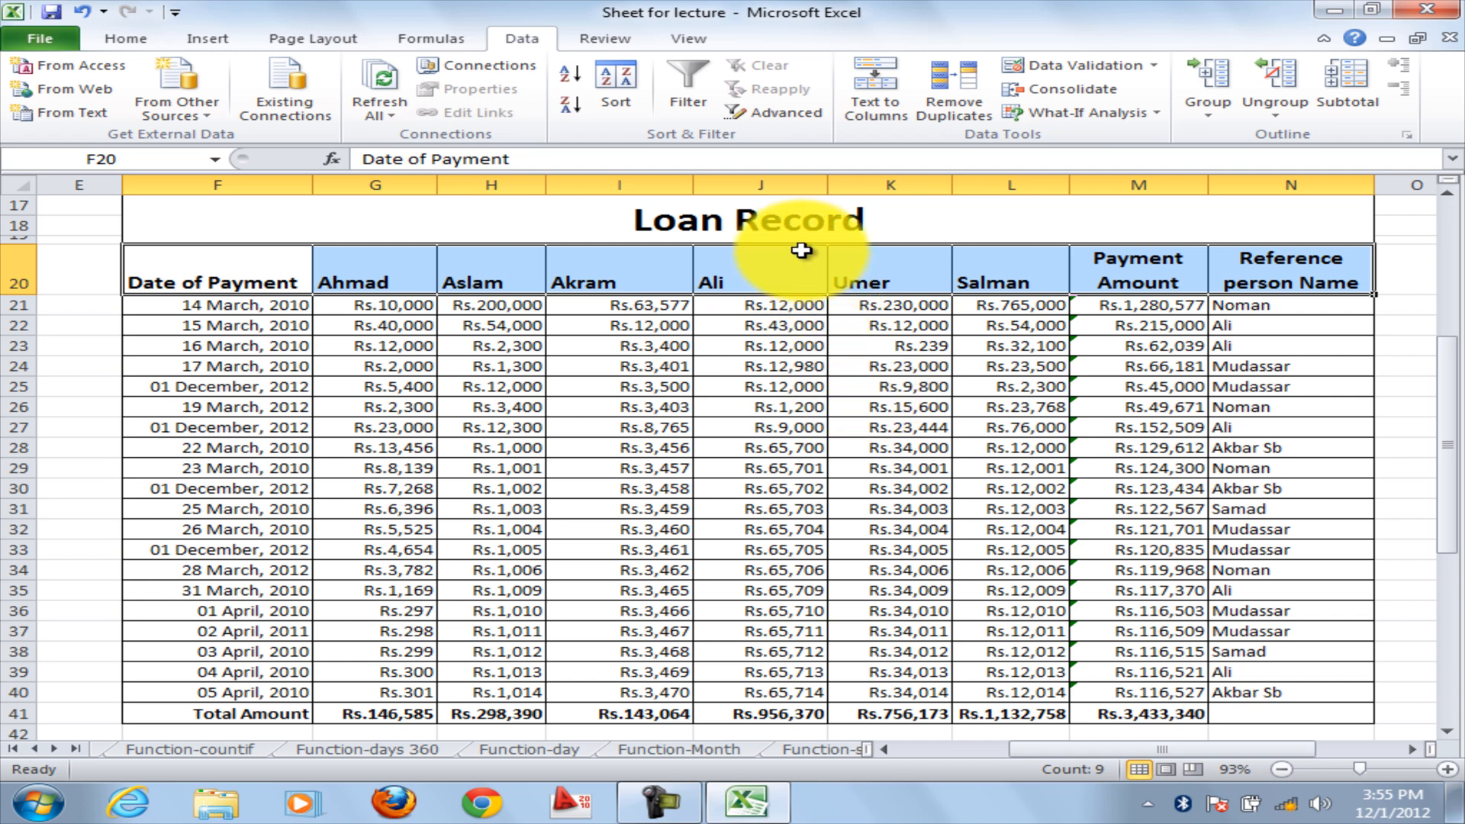
# Start an in-place Advanced Filter and select the whole Loan Record table, F20:N41, as its list range.
pyautogui.click(771, 122)
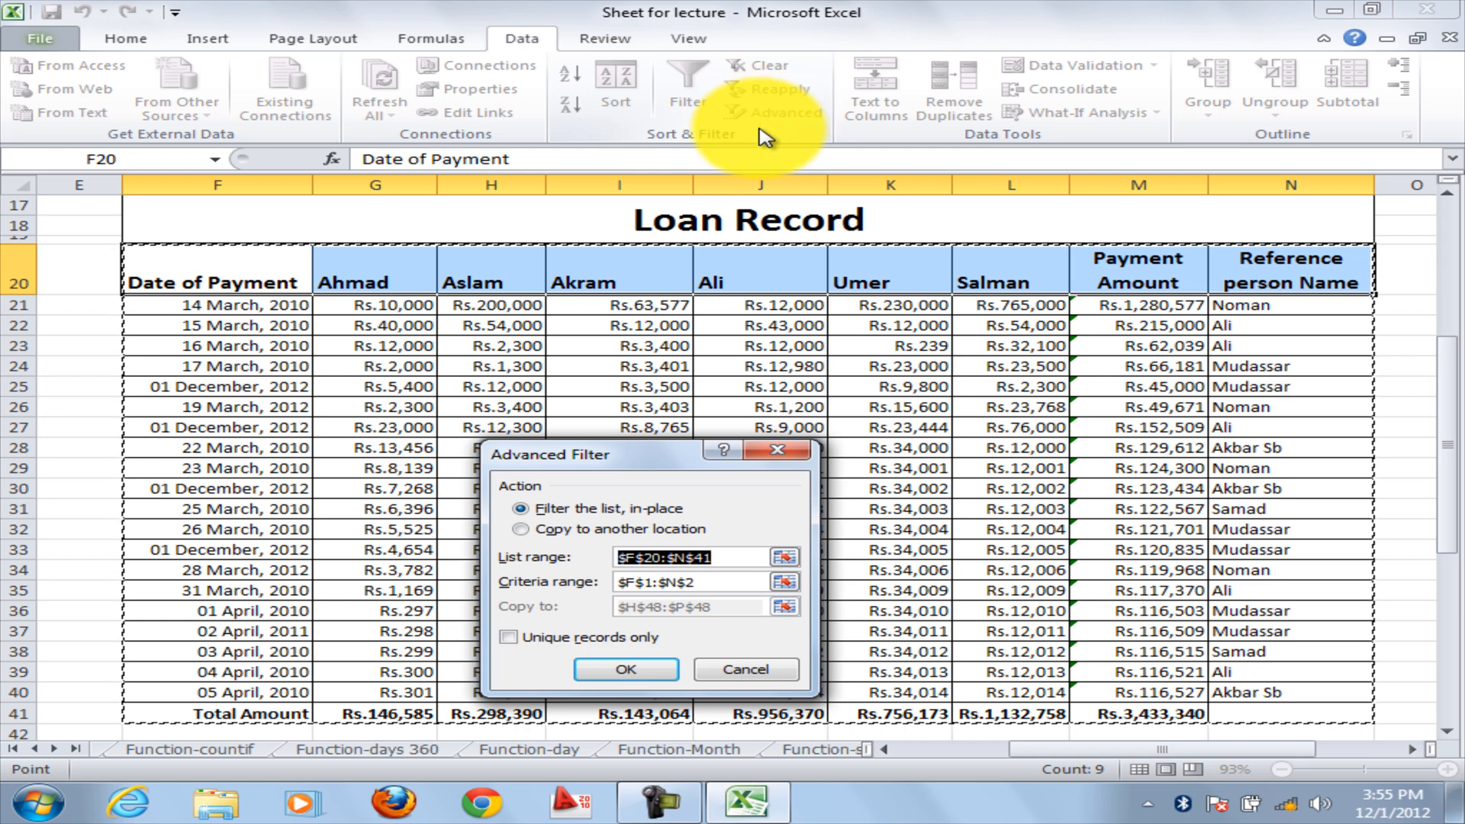
pyautogui.moveTo(664, 461); pyautogui.dragTo(879, 235)
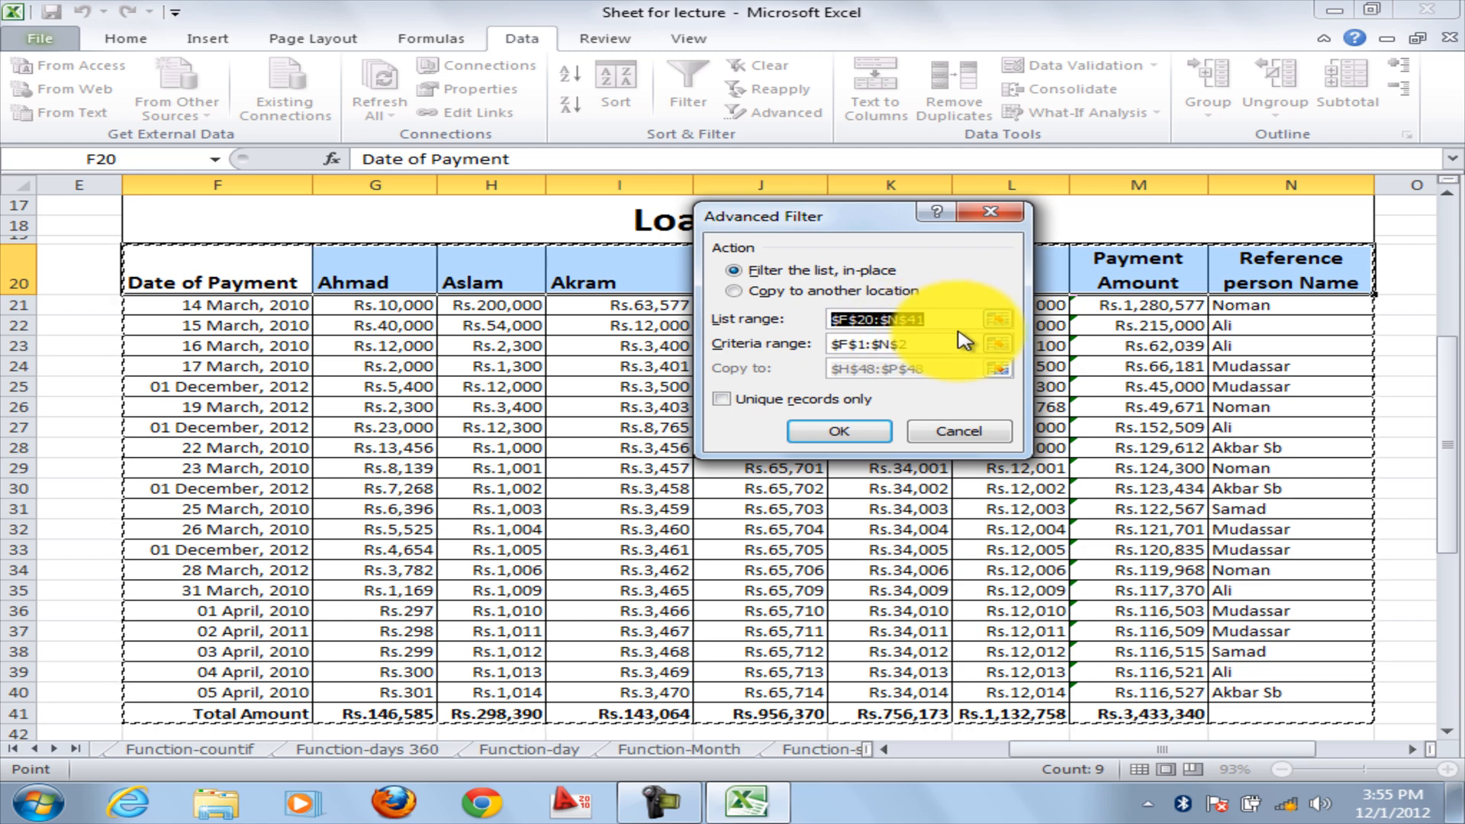
pyautogui.click(1006, 320)
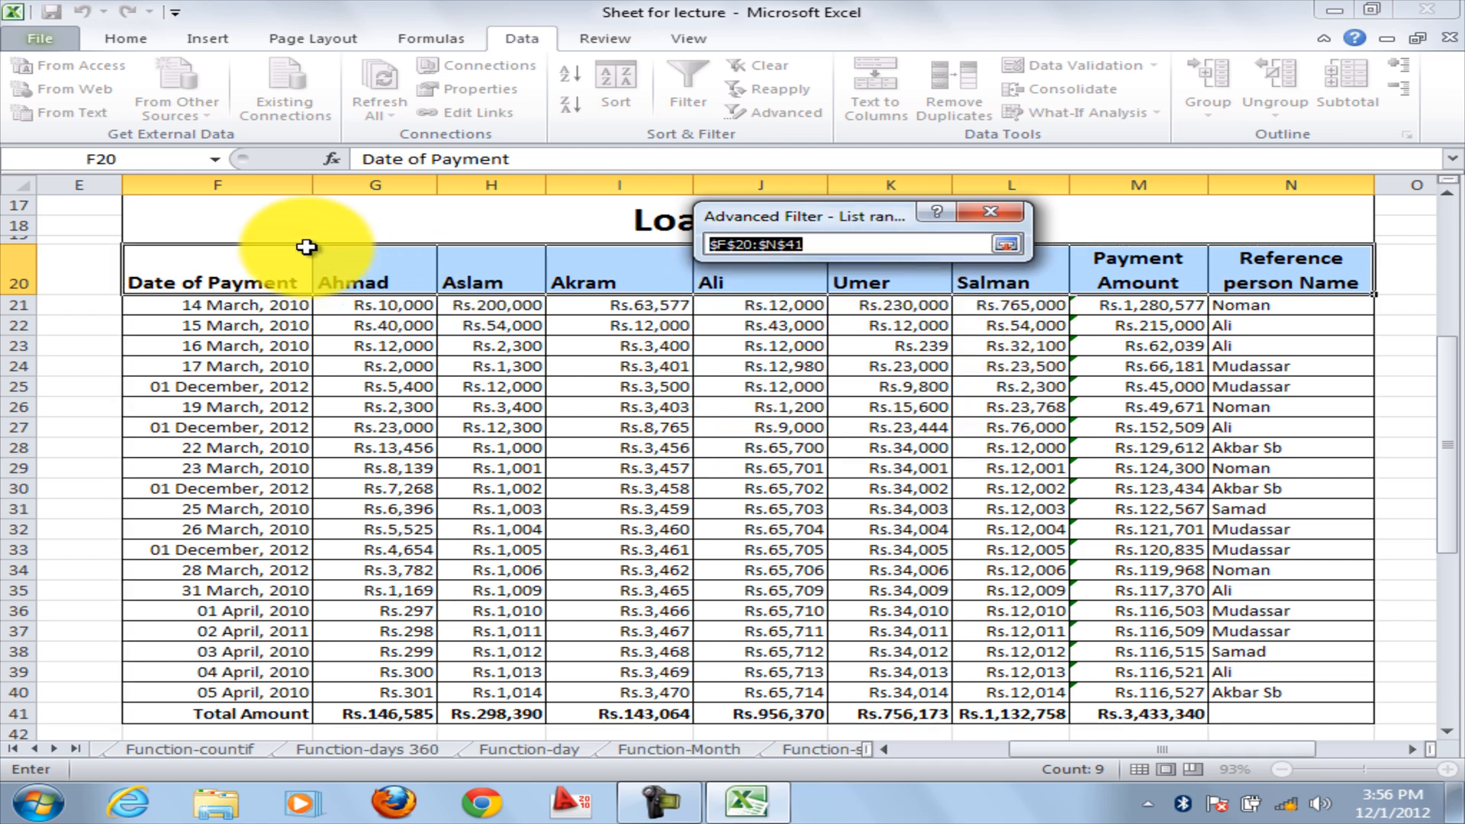
pyautogui.moveTo(222, 278); pyautogui.dragTo(1290, 725)
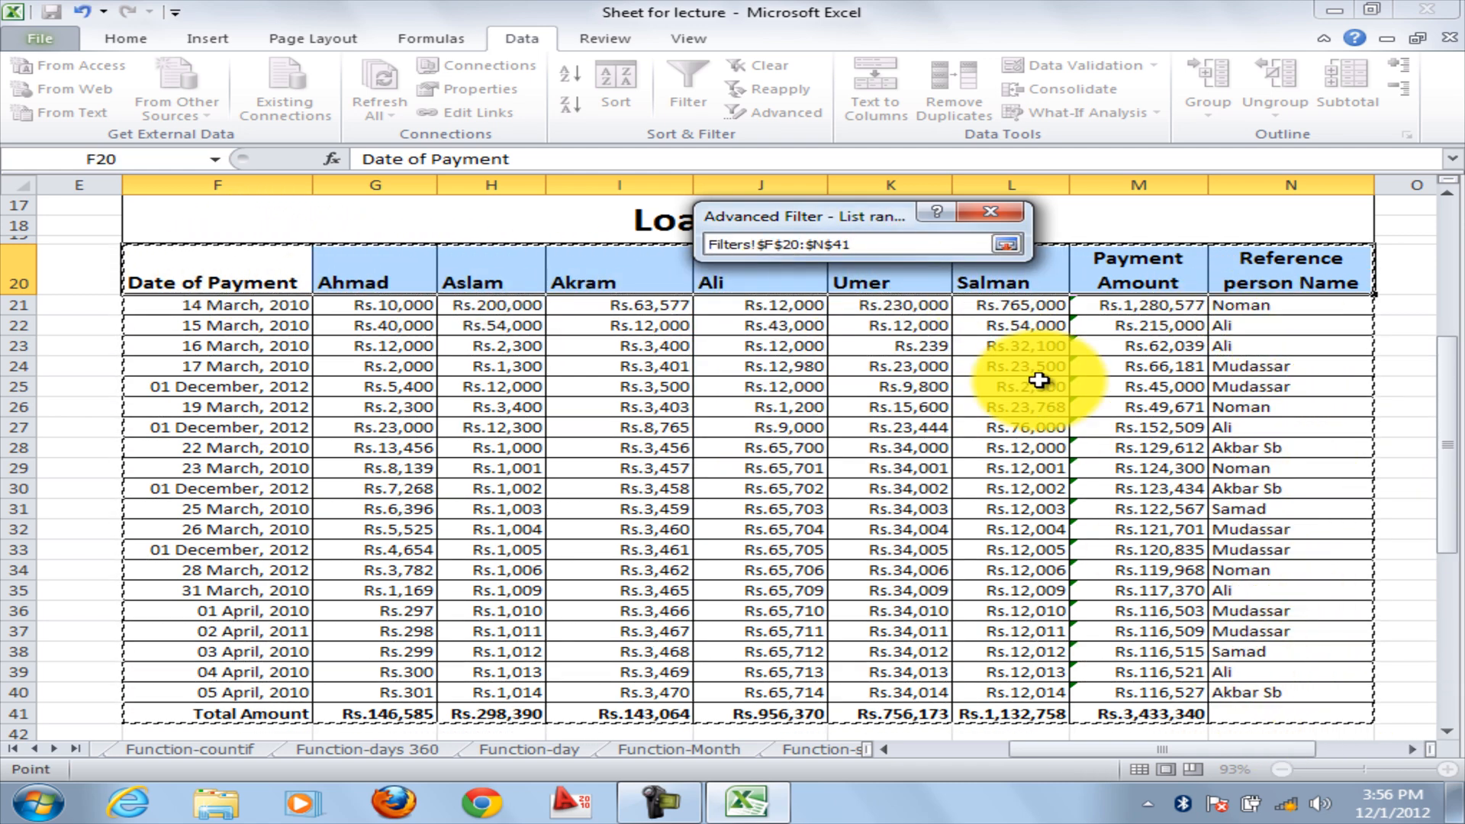
pyautogui.click(1006, 244)
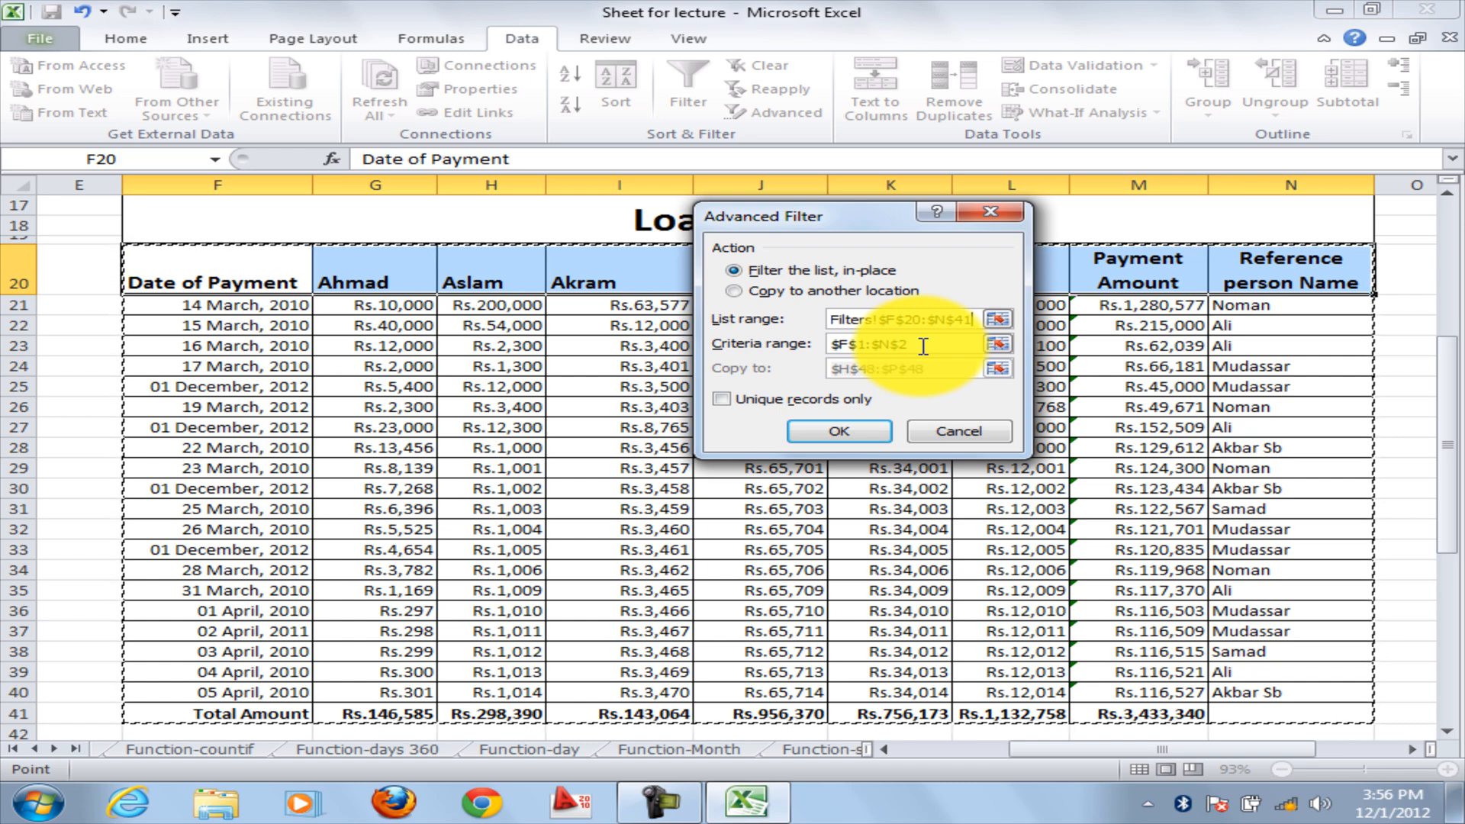
# Set the criteria range to the header and criteria rows F1:N2 and apply the in-place Advanced Filter.
pyautogui.click(999, 344)
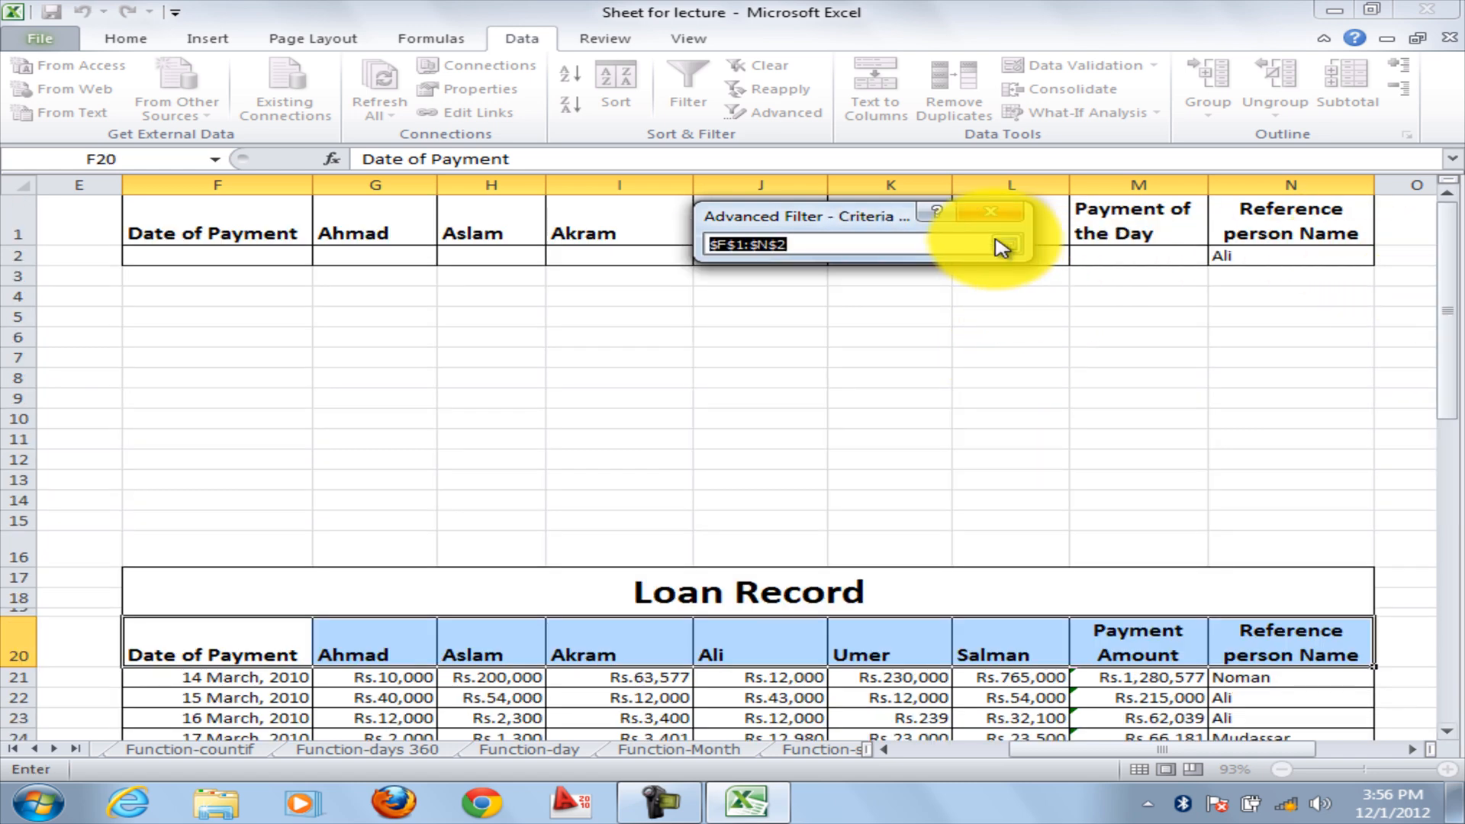
pyautogui.moveTo(888, 222); pyautogui.dragTo(1187, 392)
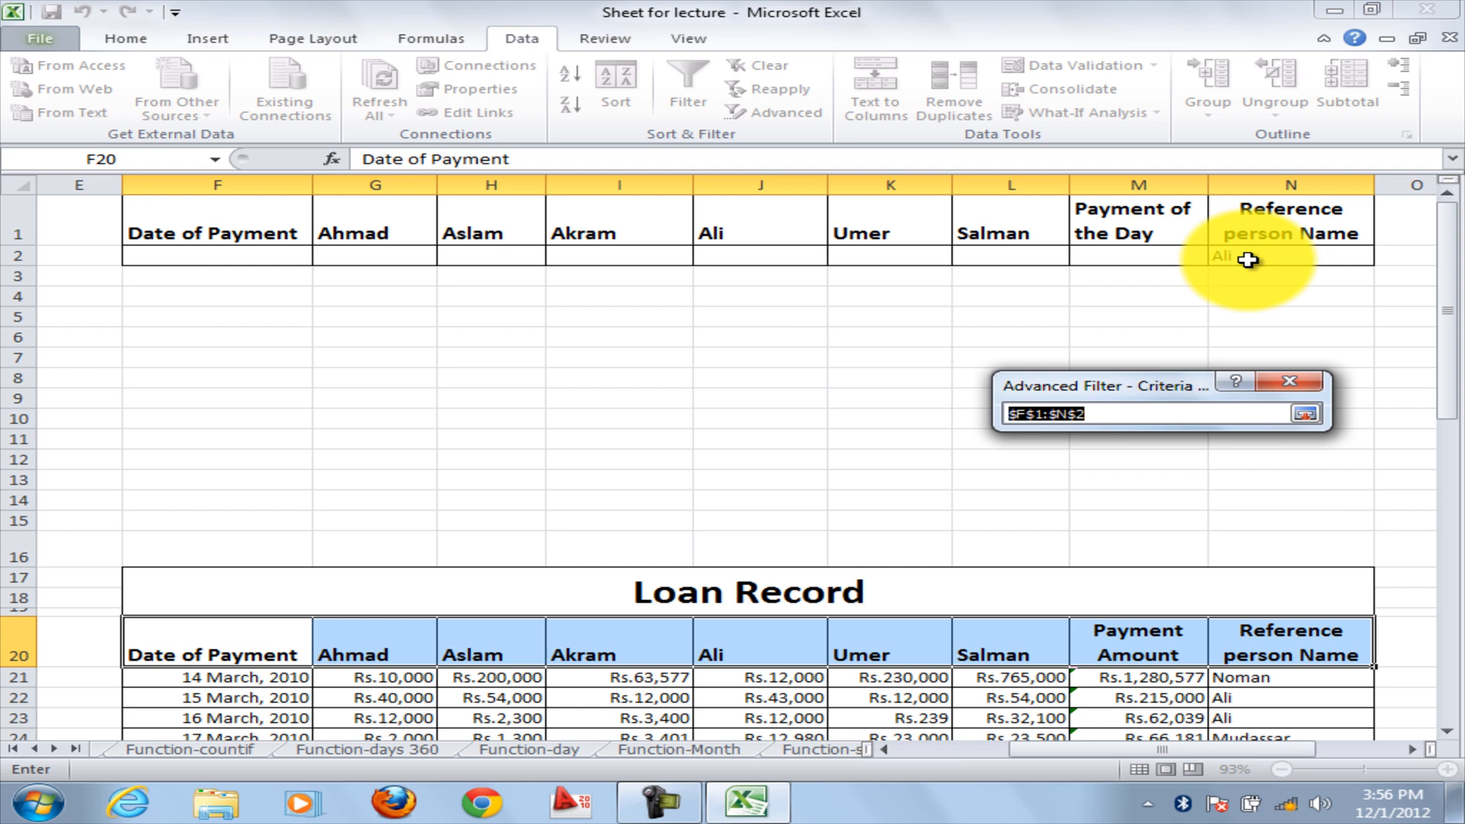
pyautogui.moveTo(241, 213); pyautogui.dragTo(1257, 252)
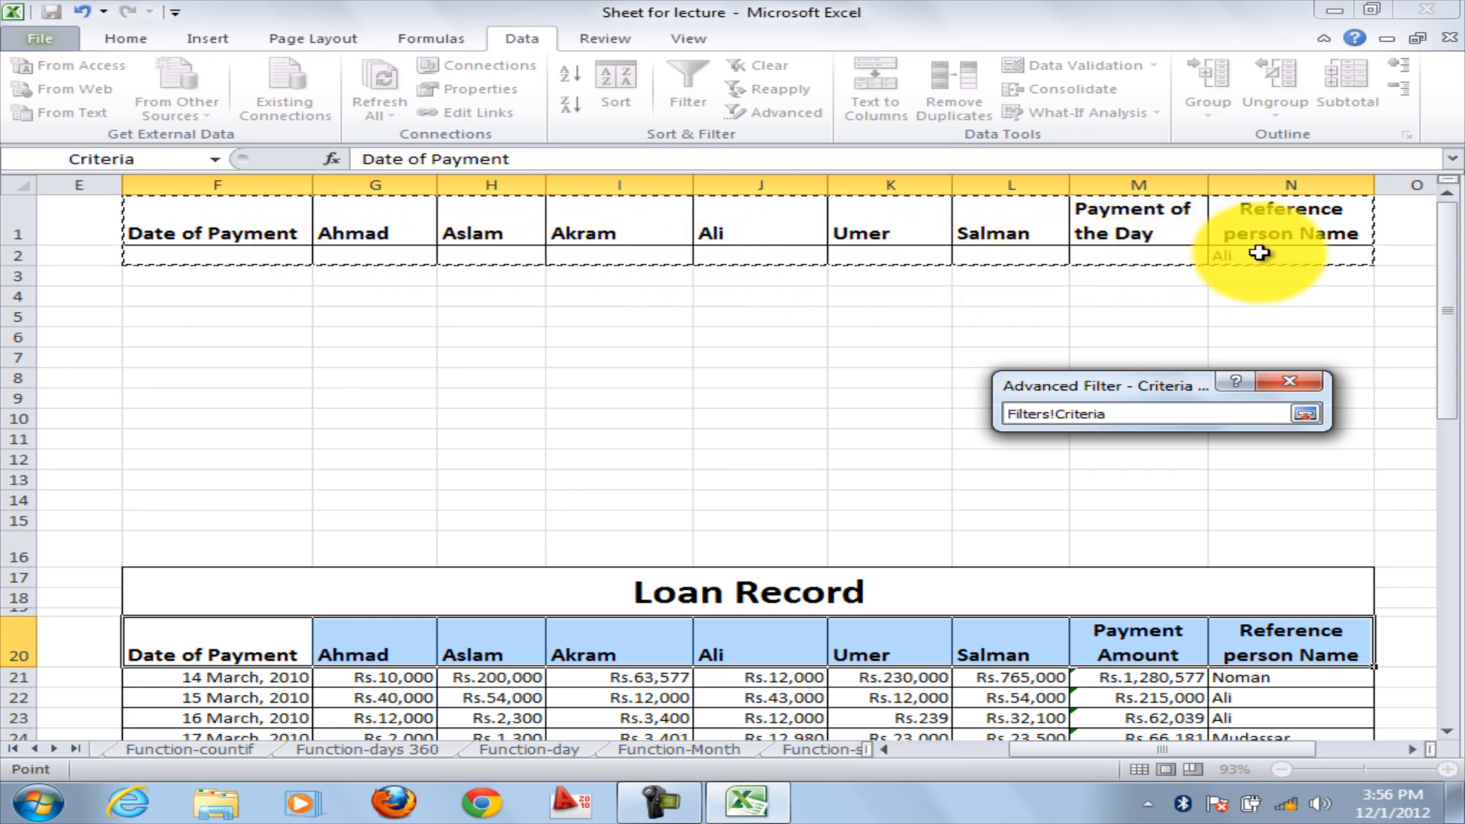
pyautogui.scroll(-1, 1259, 254)
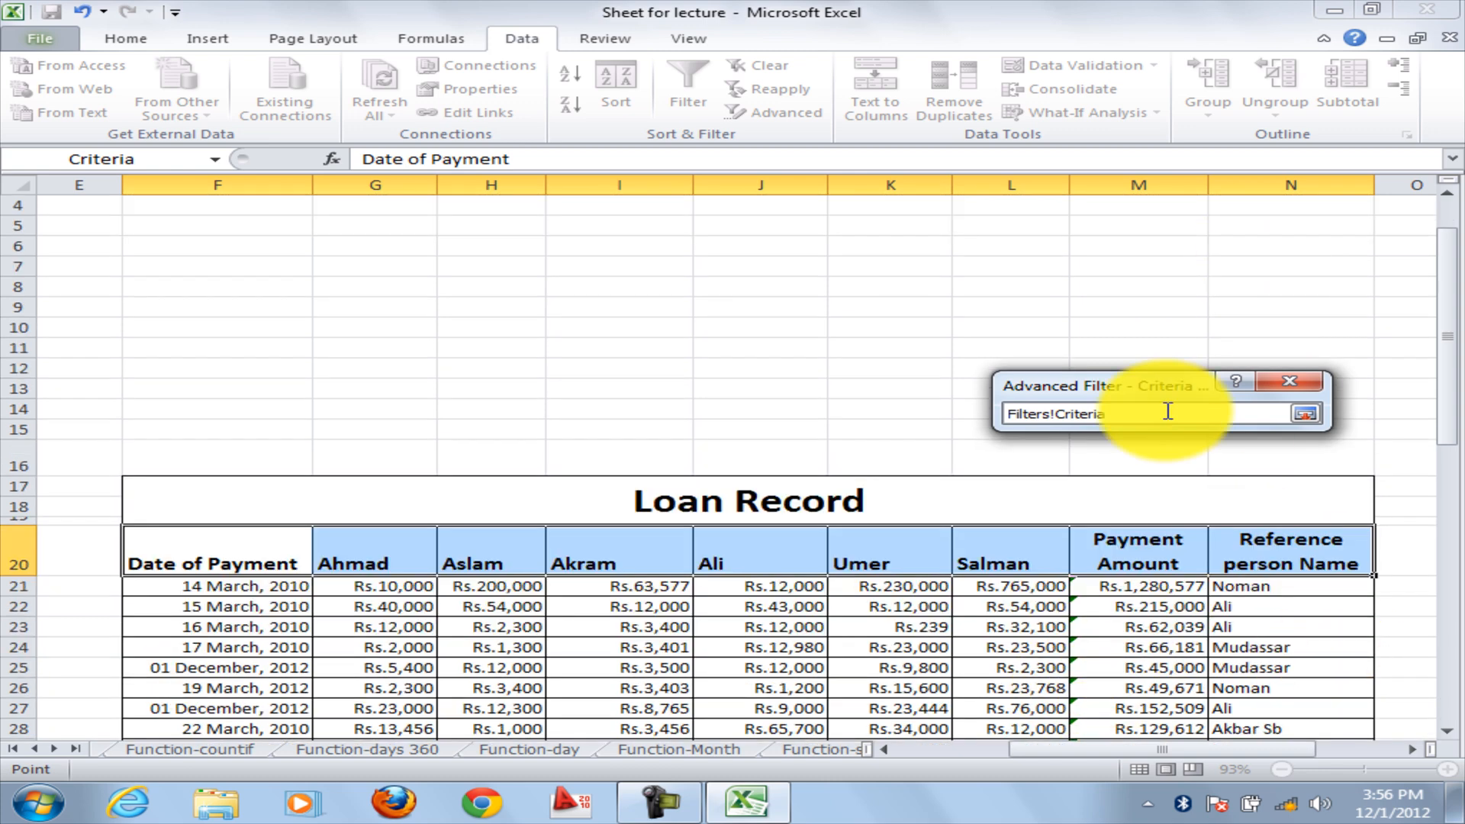
pyautogui.scroll(1, 1192, 532)
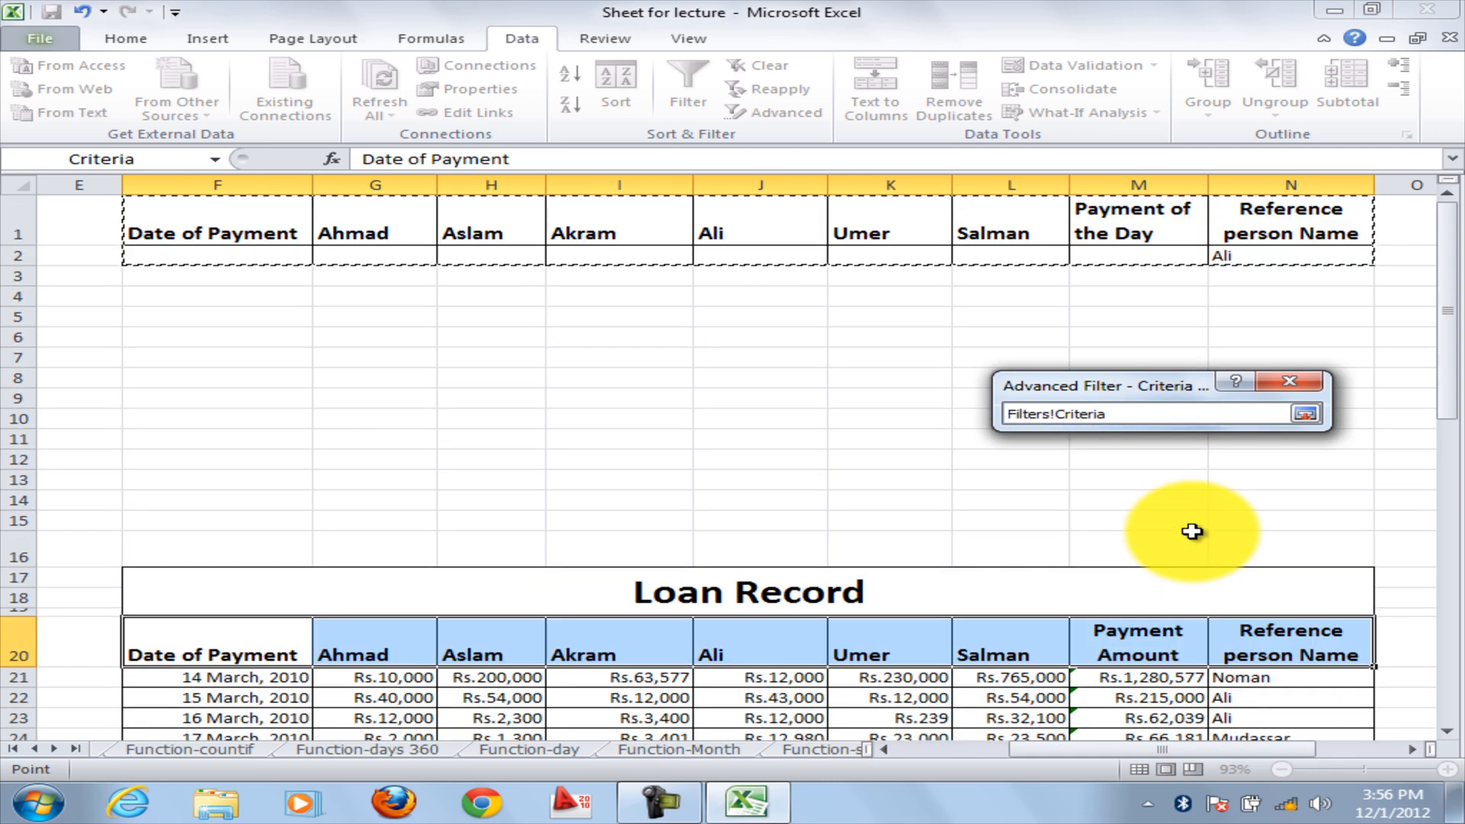
pyautogui.click(1305, 415)
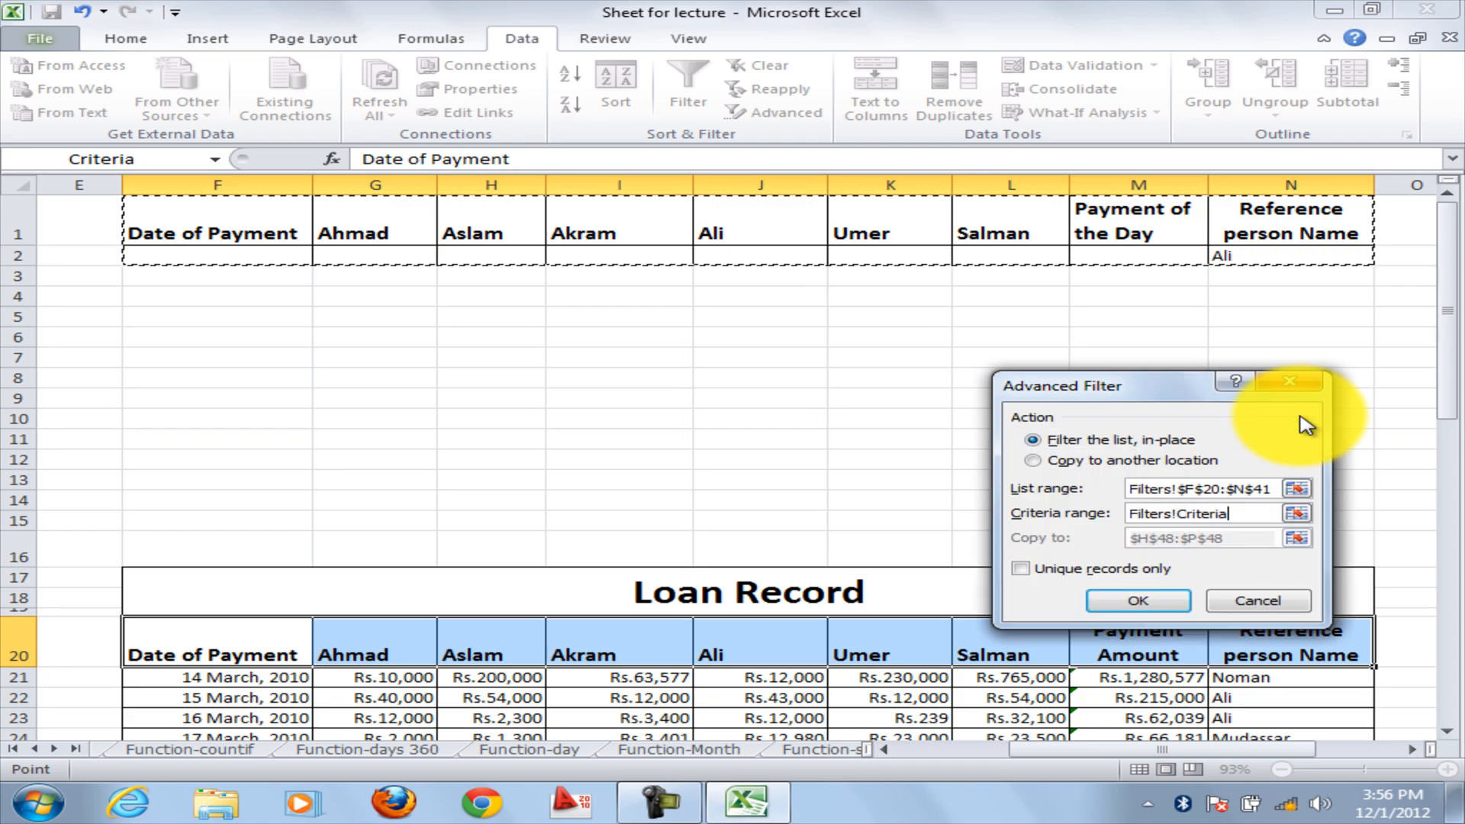
pyautogui.click(1142, 607)
pyautogui.scroll(-3, 1113, 549)
pyautogui.scroll(2, 1108, 551)
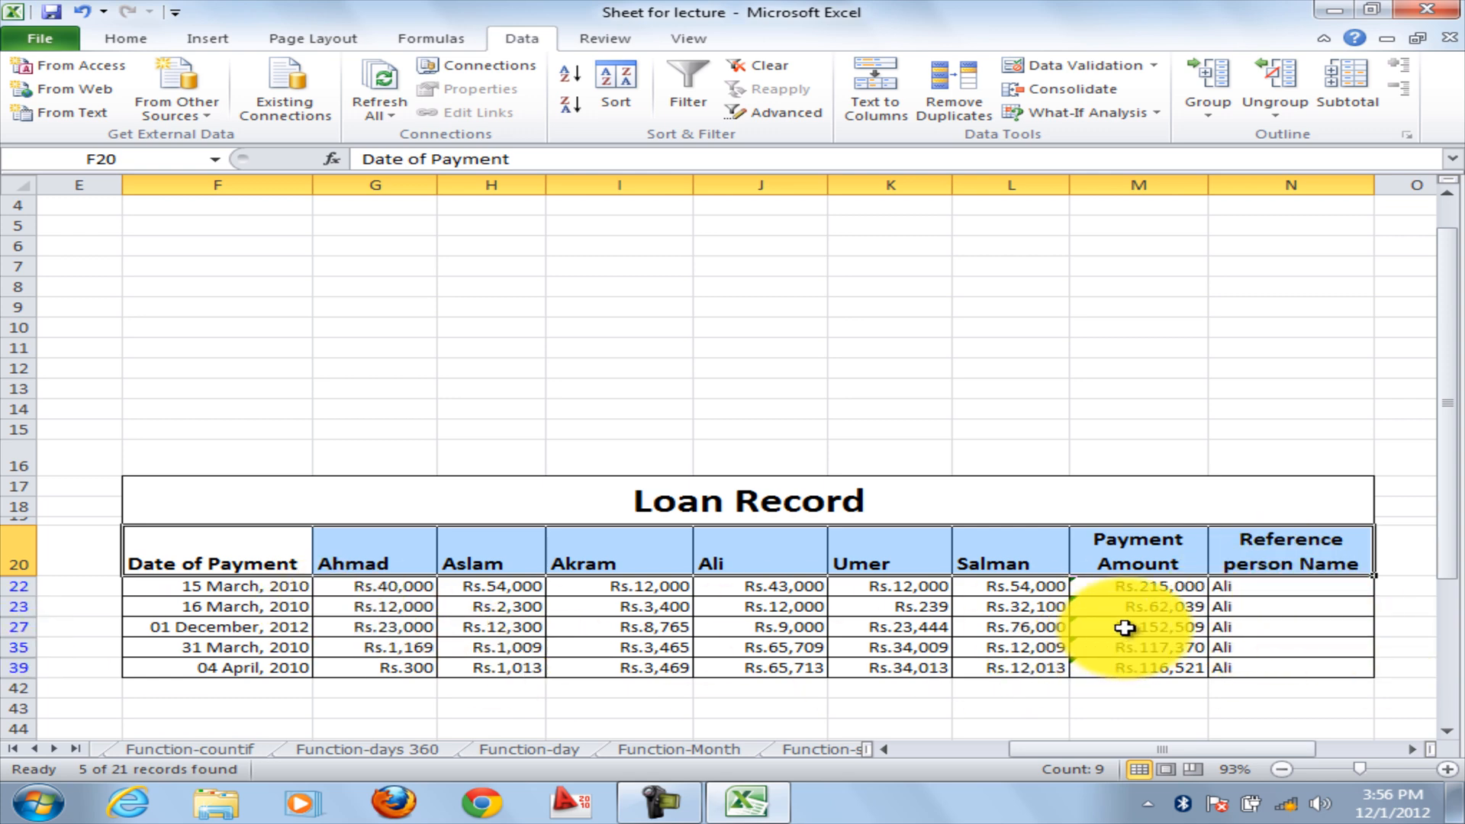
pyautogui.scroll(1, 1125, 627)
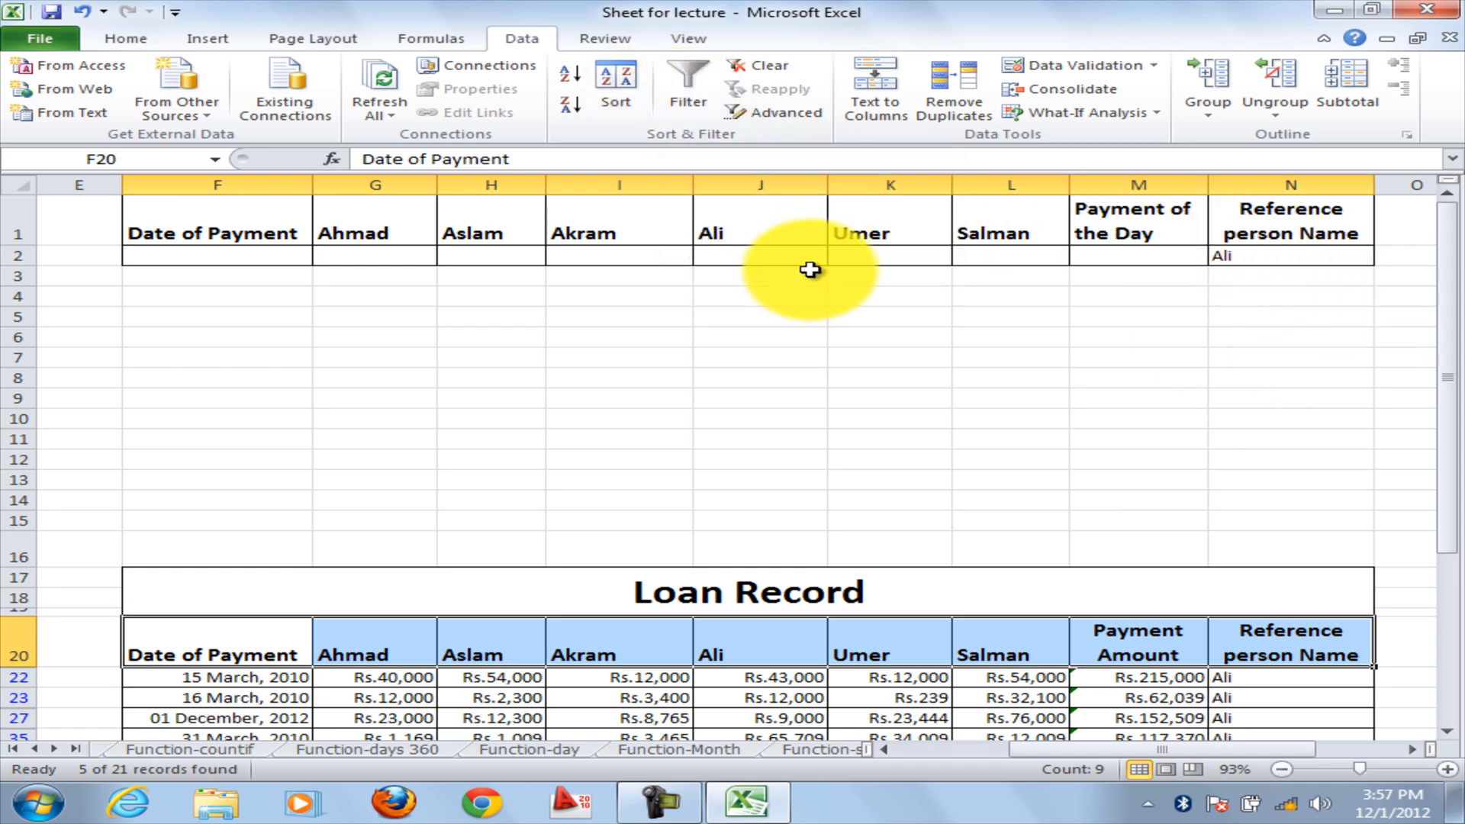
# Undo the in-place Advanced Filter on the Loan Record table.
pyautogui.hotkey('ctrl', 'z')
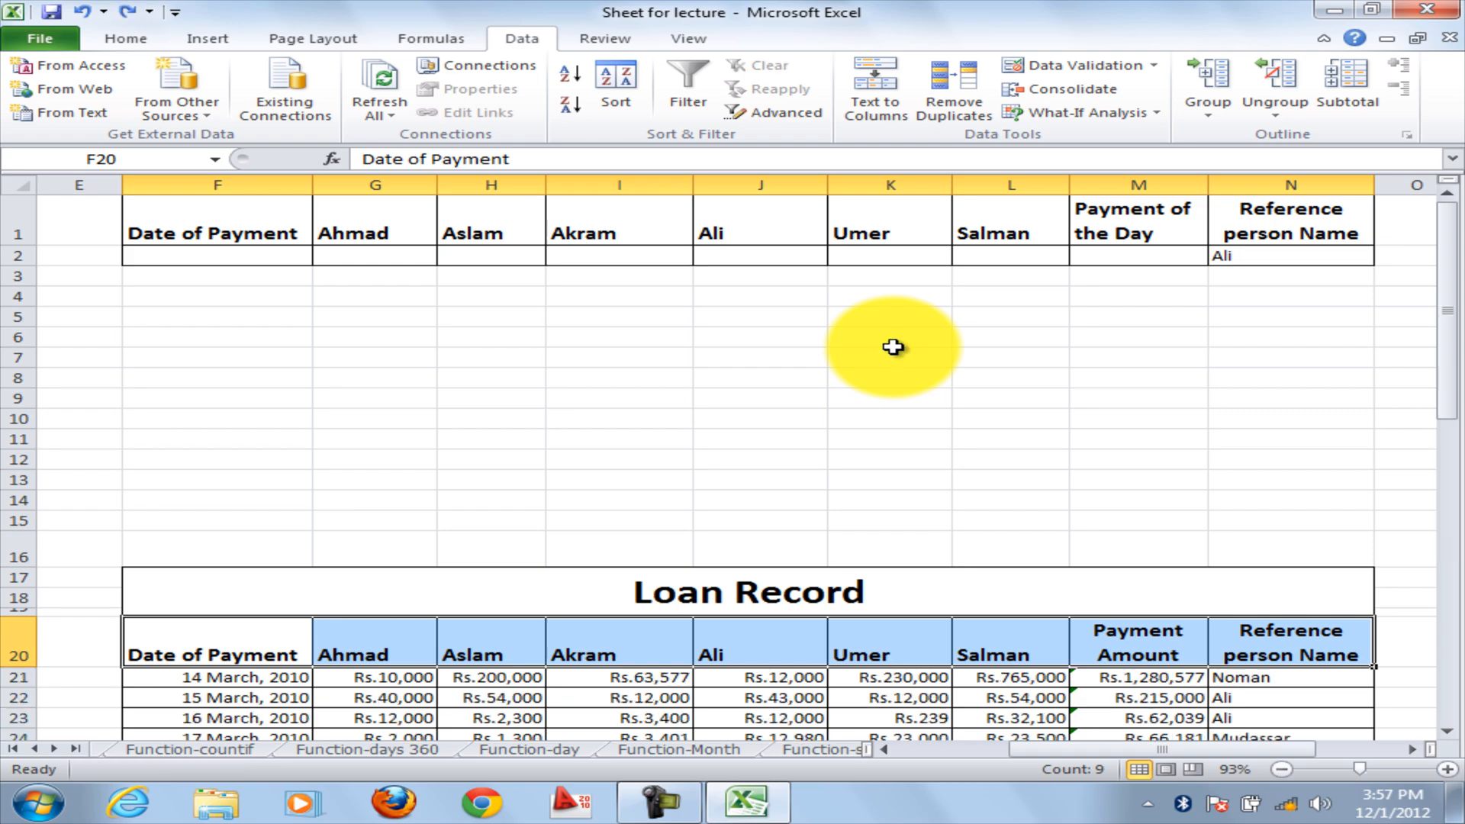
pyautogui.scroll(-7, 893, 347)
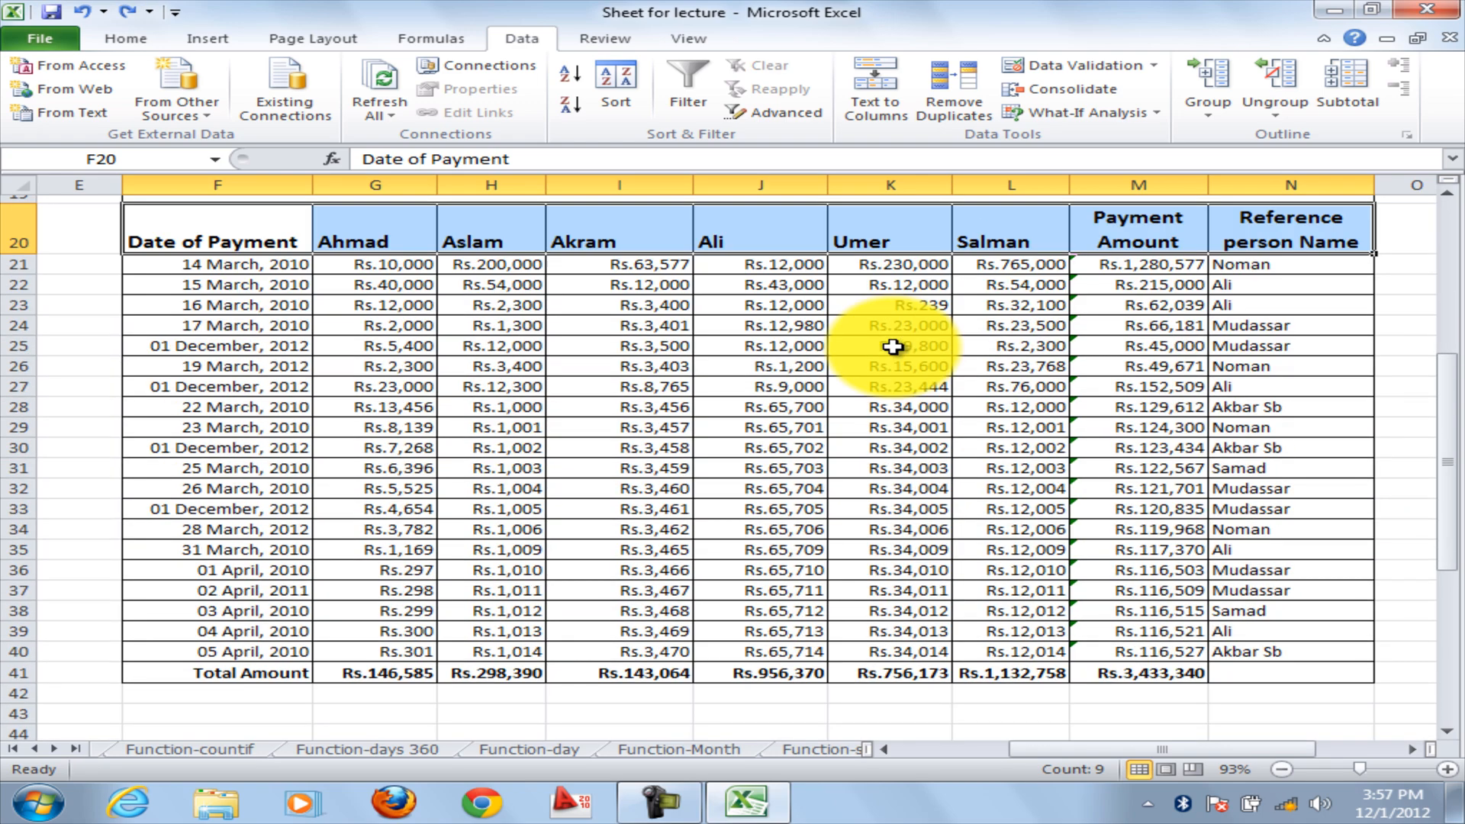
pyautogui.scroll(7, 893, 347)
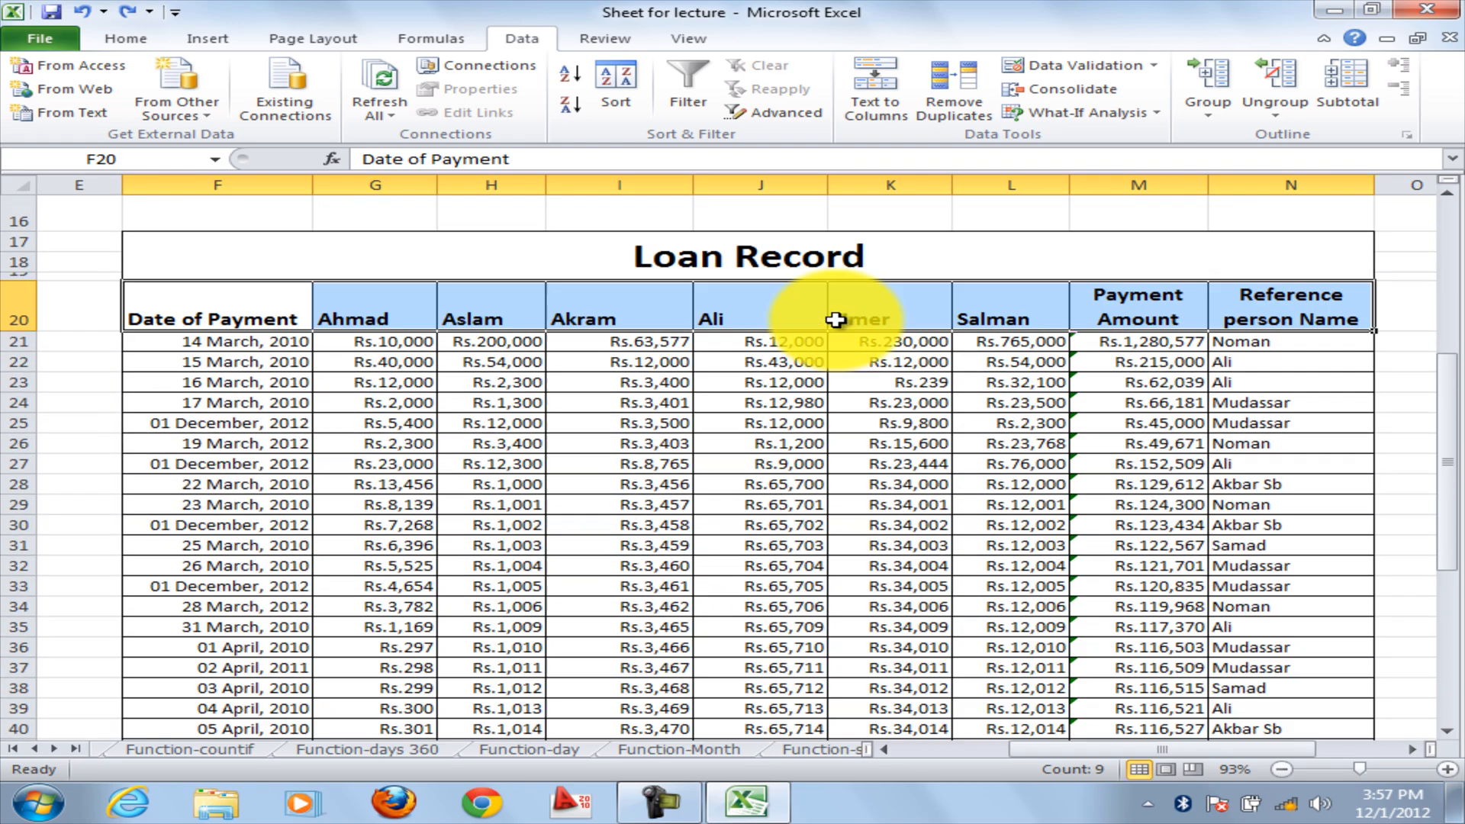
# Start an Advanced Filter that copies to another location, keeping list range F20:N41 and criteria range F1:N2.
pyautogui.click(773, 112)
pyautogui.moveTo(1133, 395); pyautogui.dragTo(1114, 322)
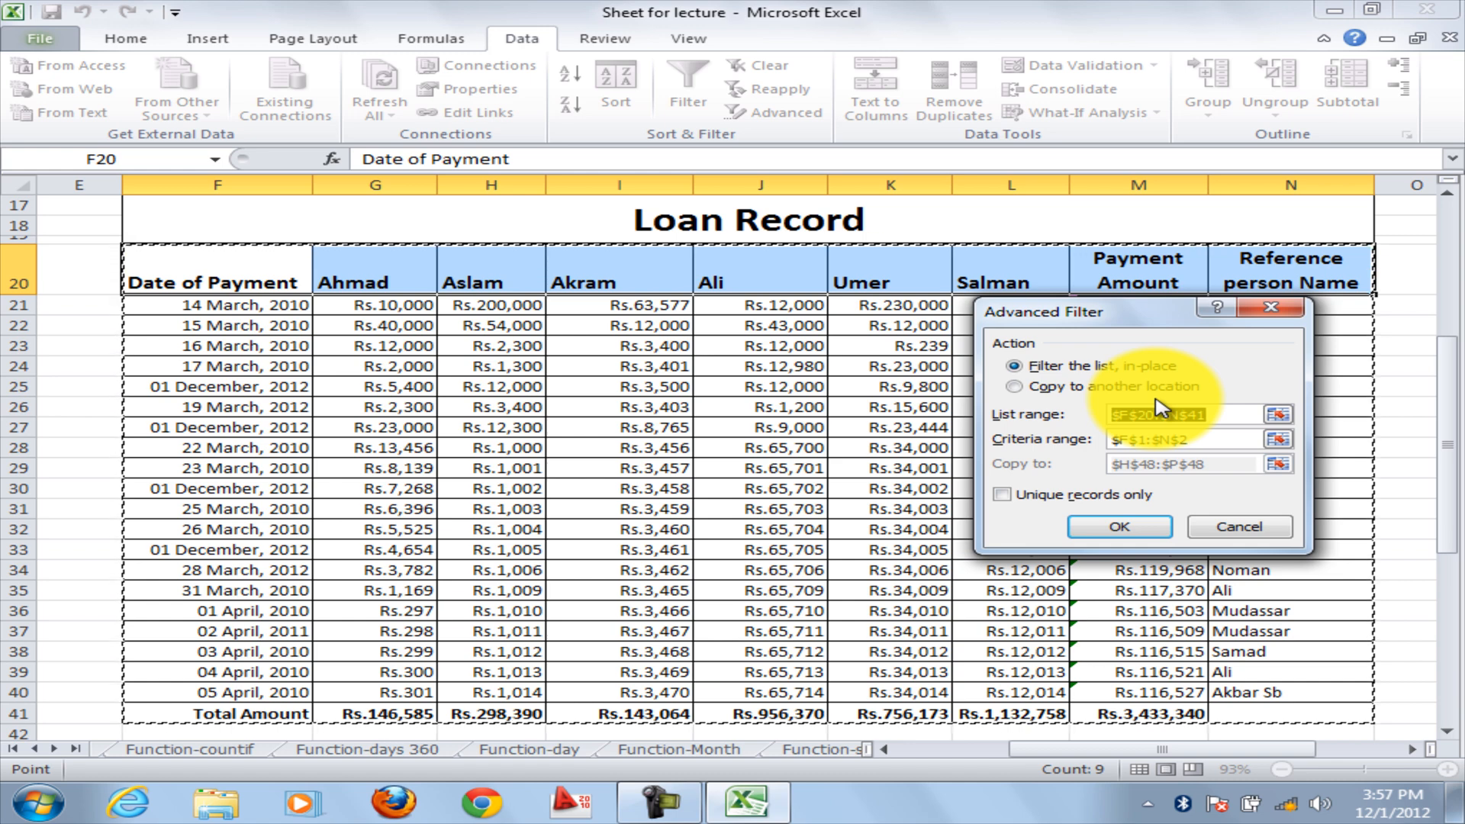
pyautogui.click(1021, 389)
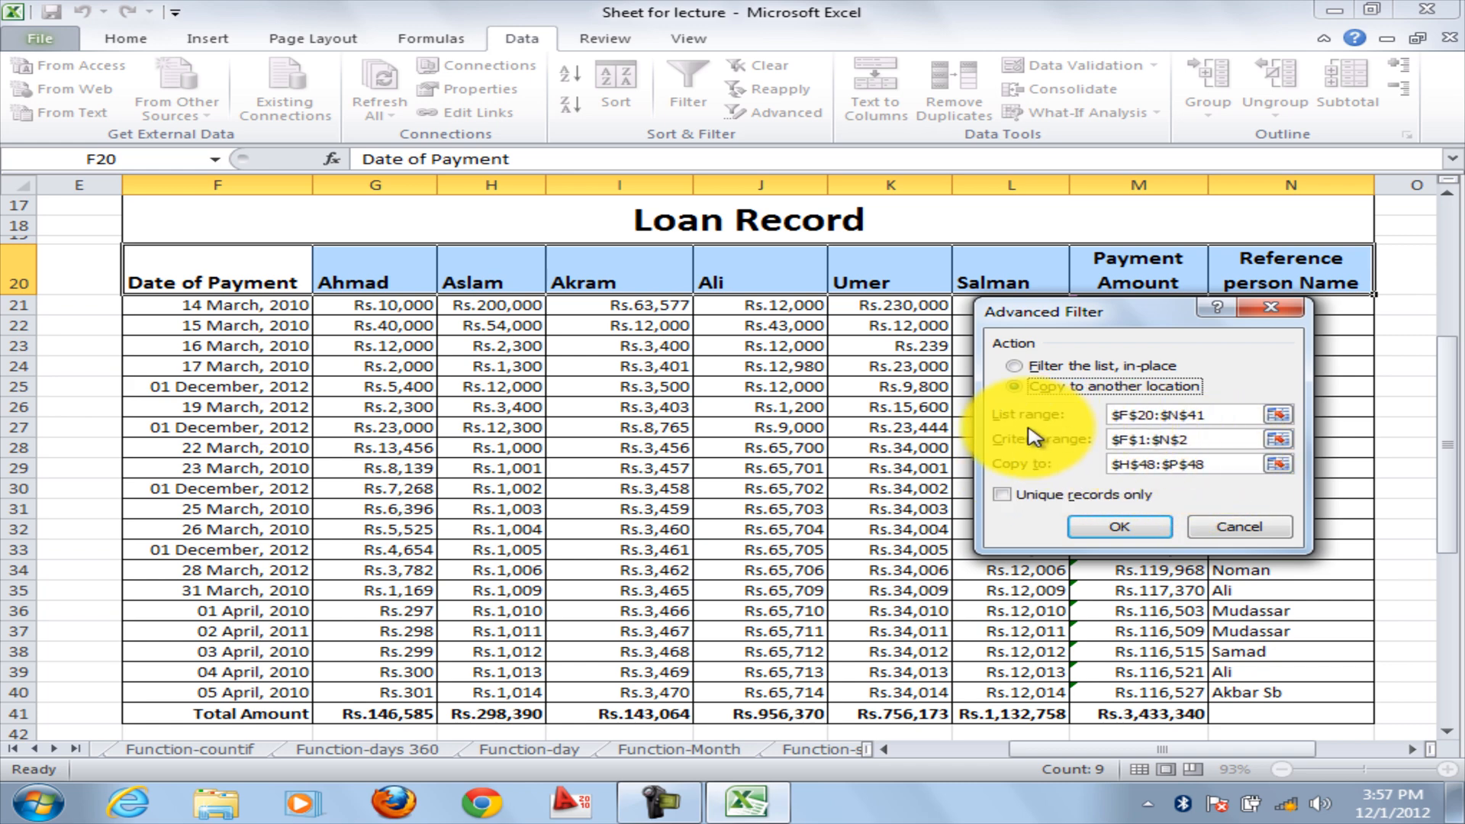
pyautogui.click(1280, 418)
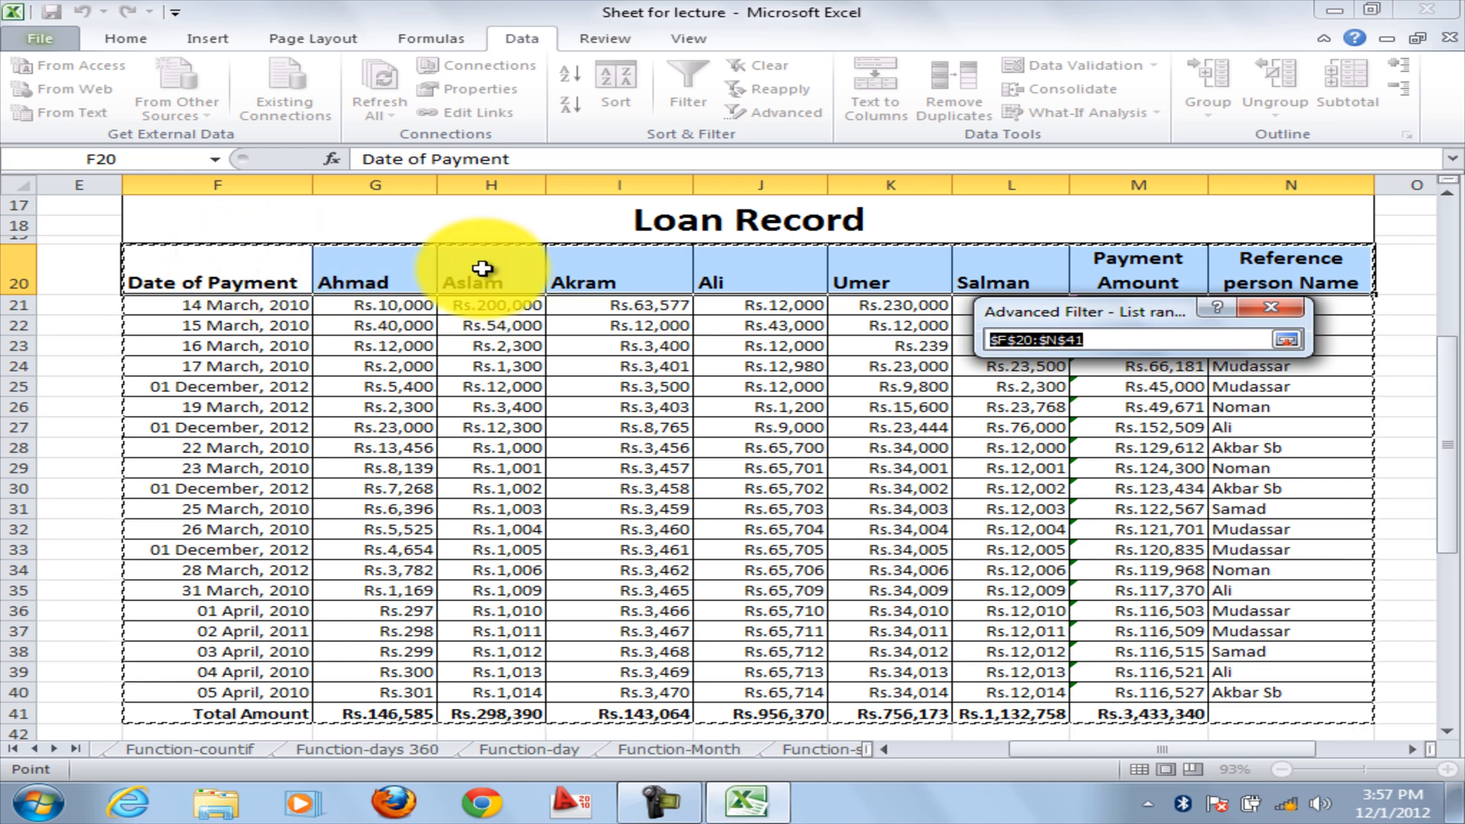
pyautogui.click(1296, 347)
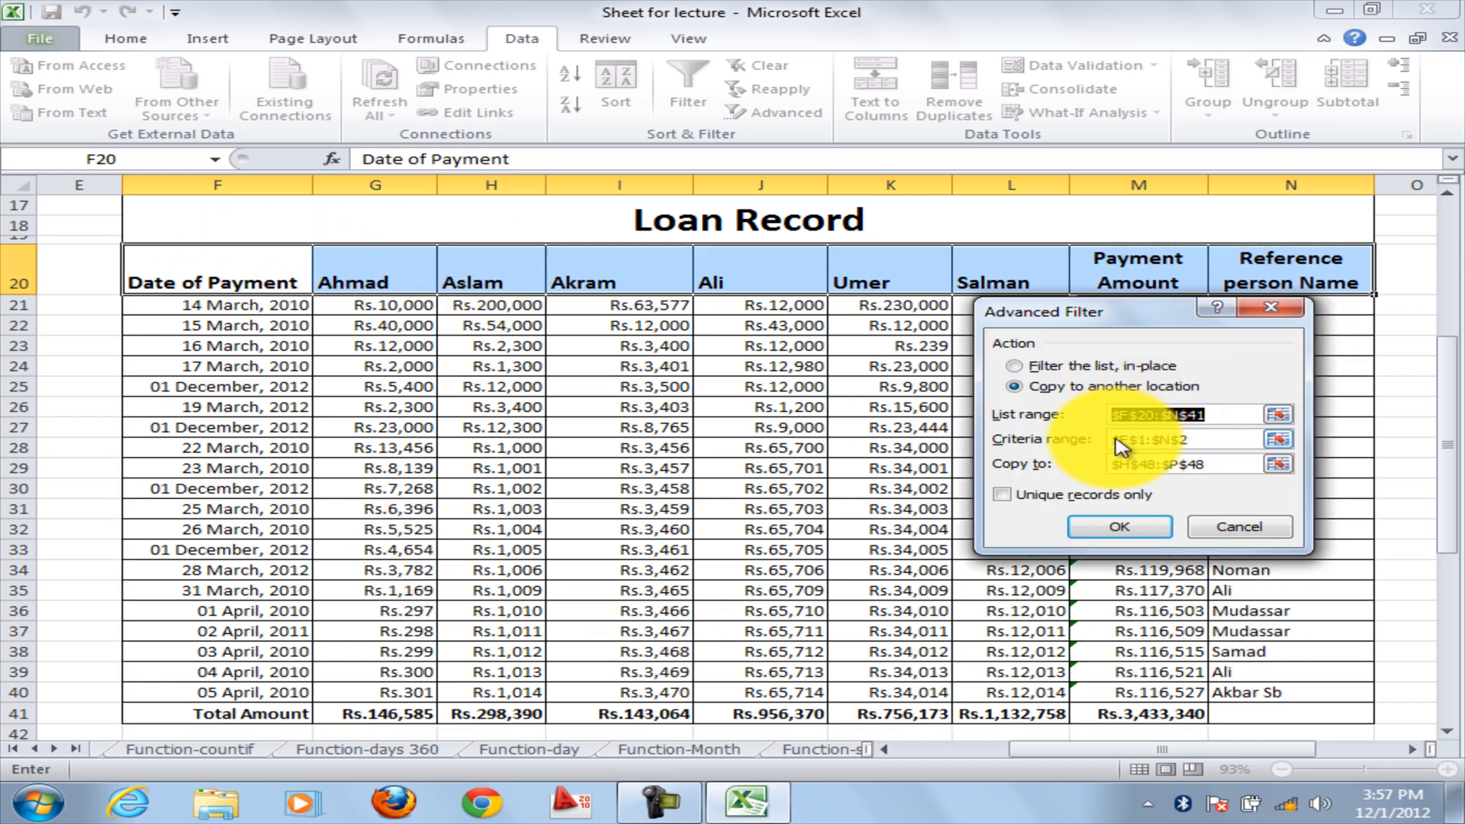
pyautogui.click(1276, 441)
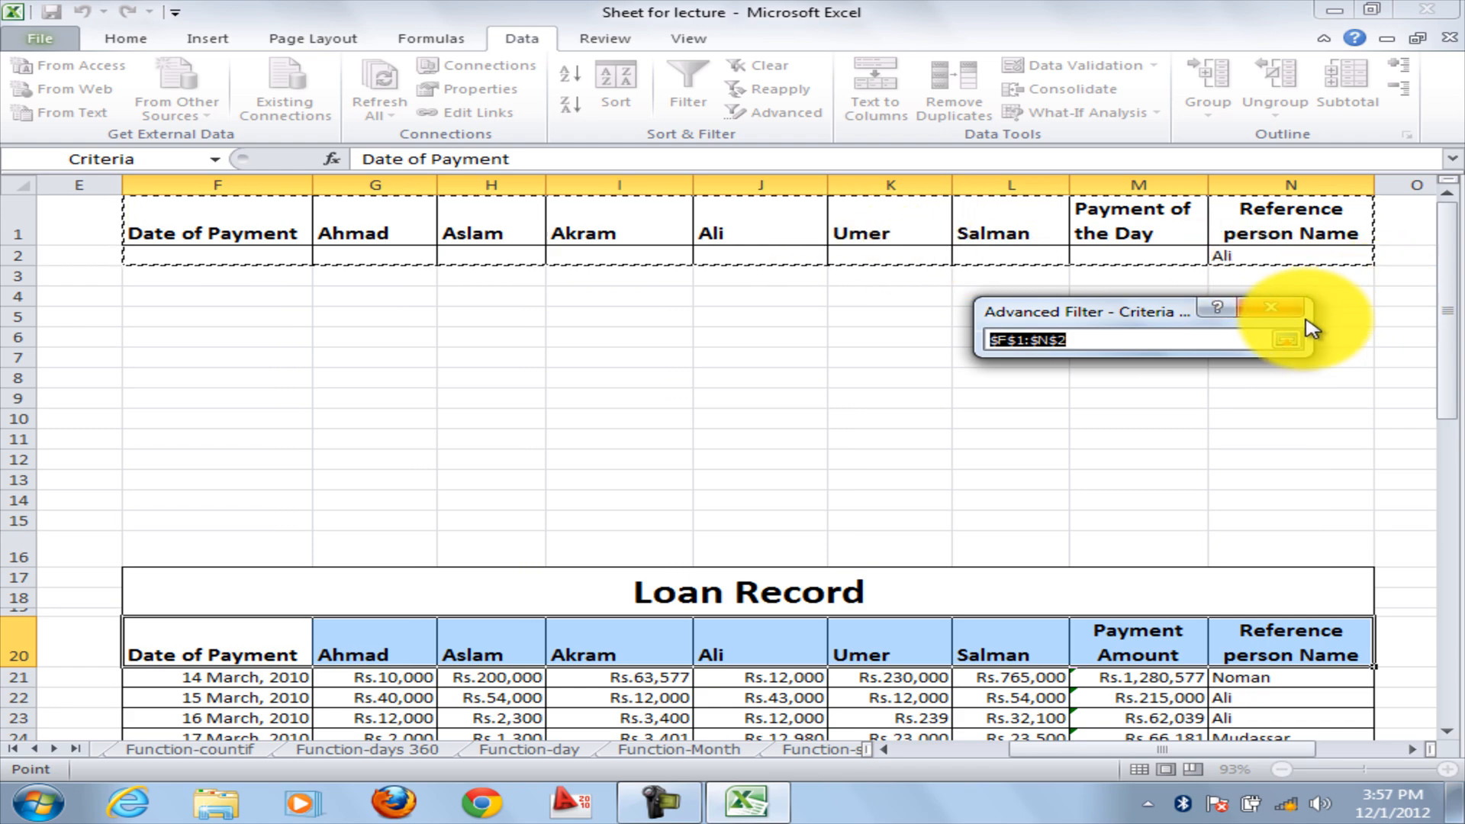
pyautogui.click(1287, 339)
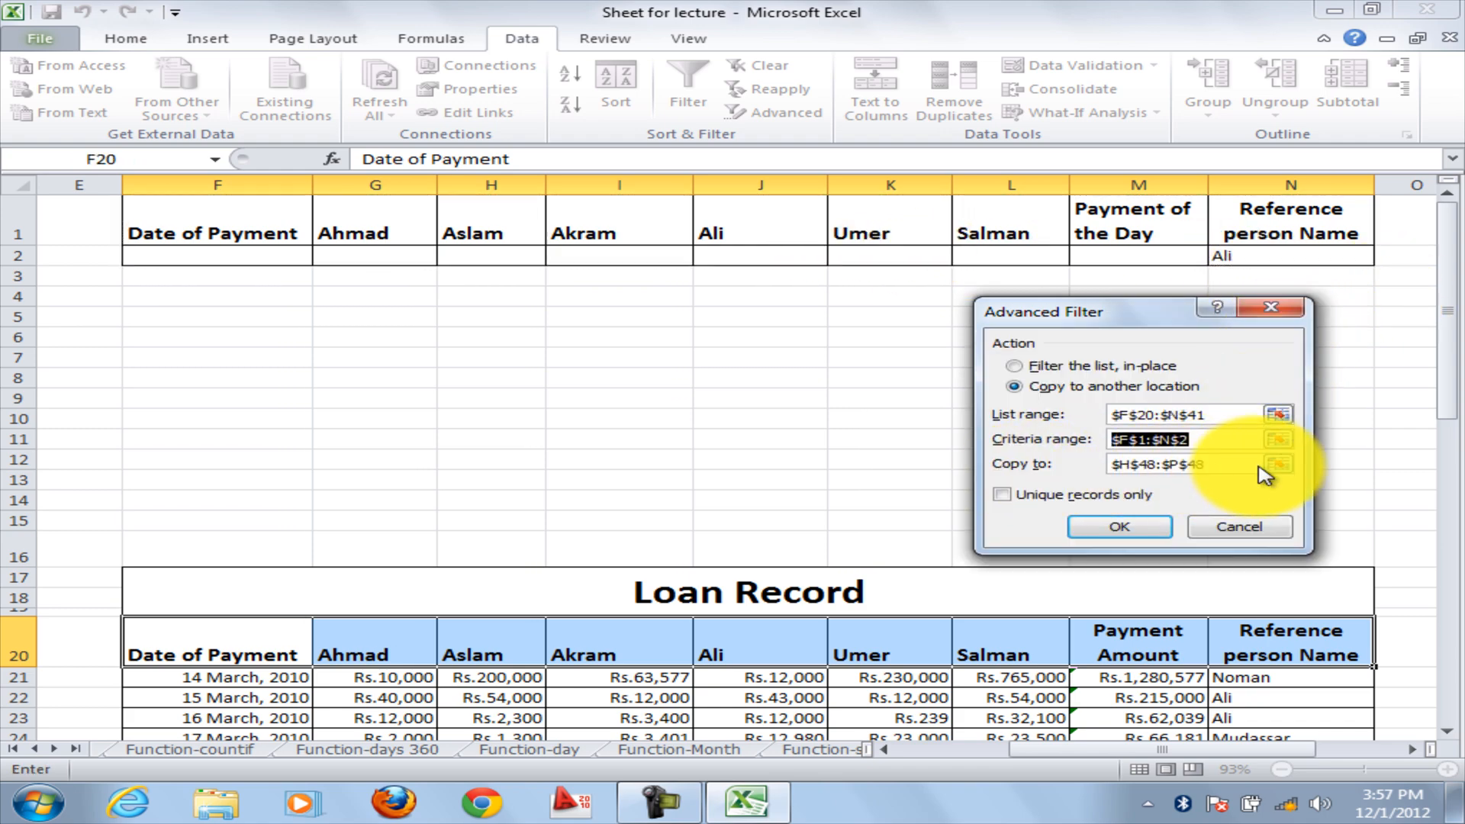
# Set cell G44 below the Loan Record table as the copy destination and apply the Advanced Filter.
pyautogui.click(1279, 466)
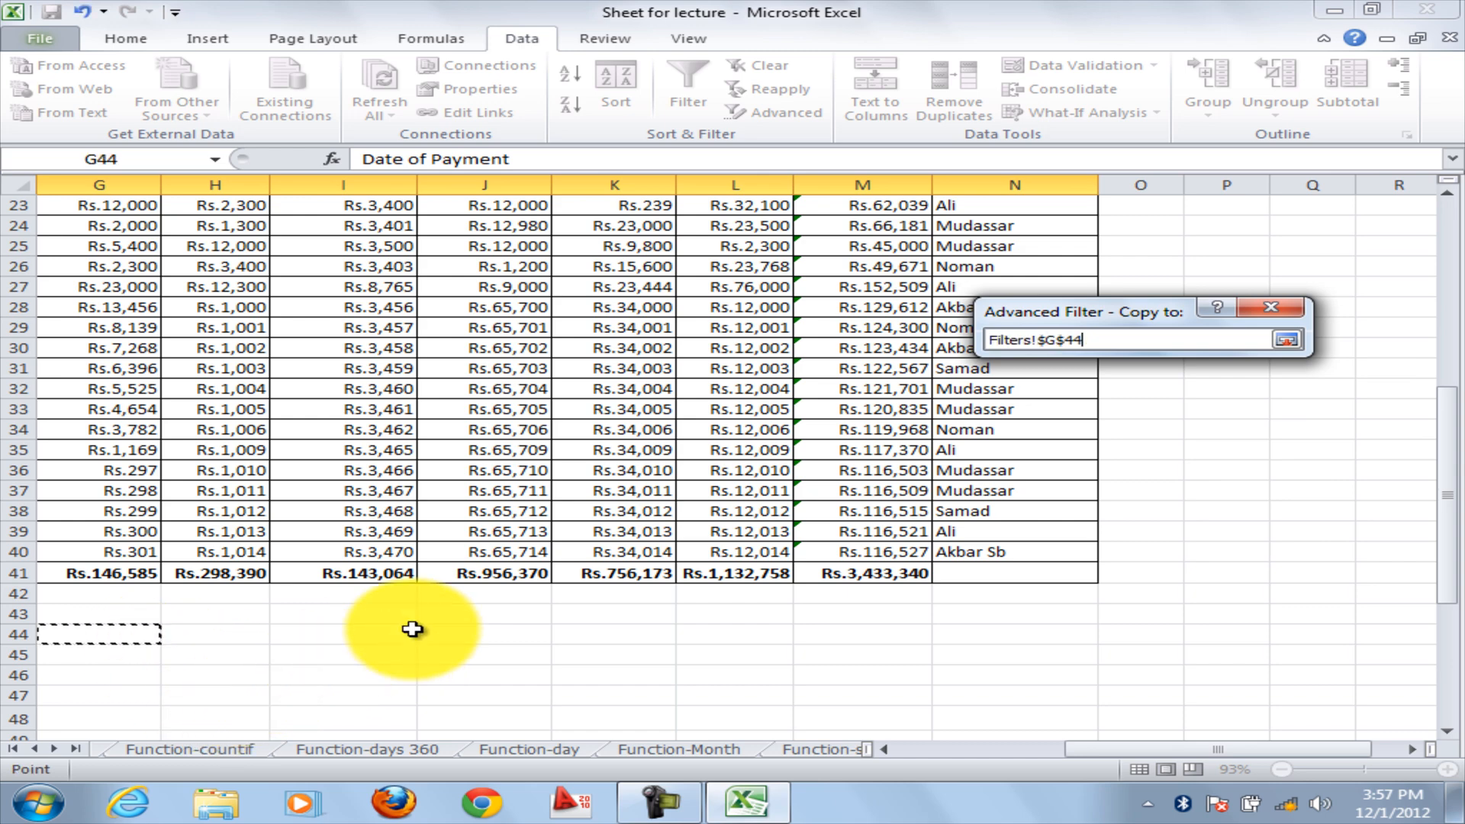
pyautogui.click(1287, 343)
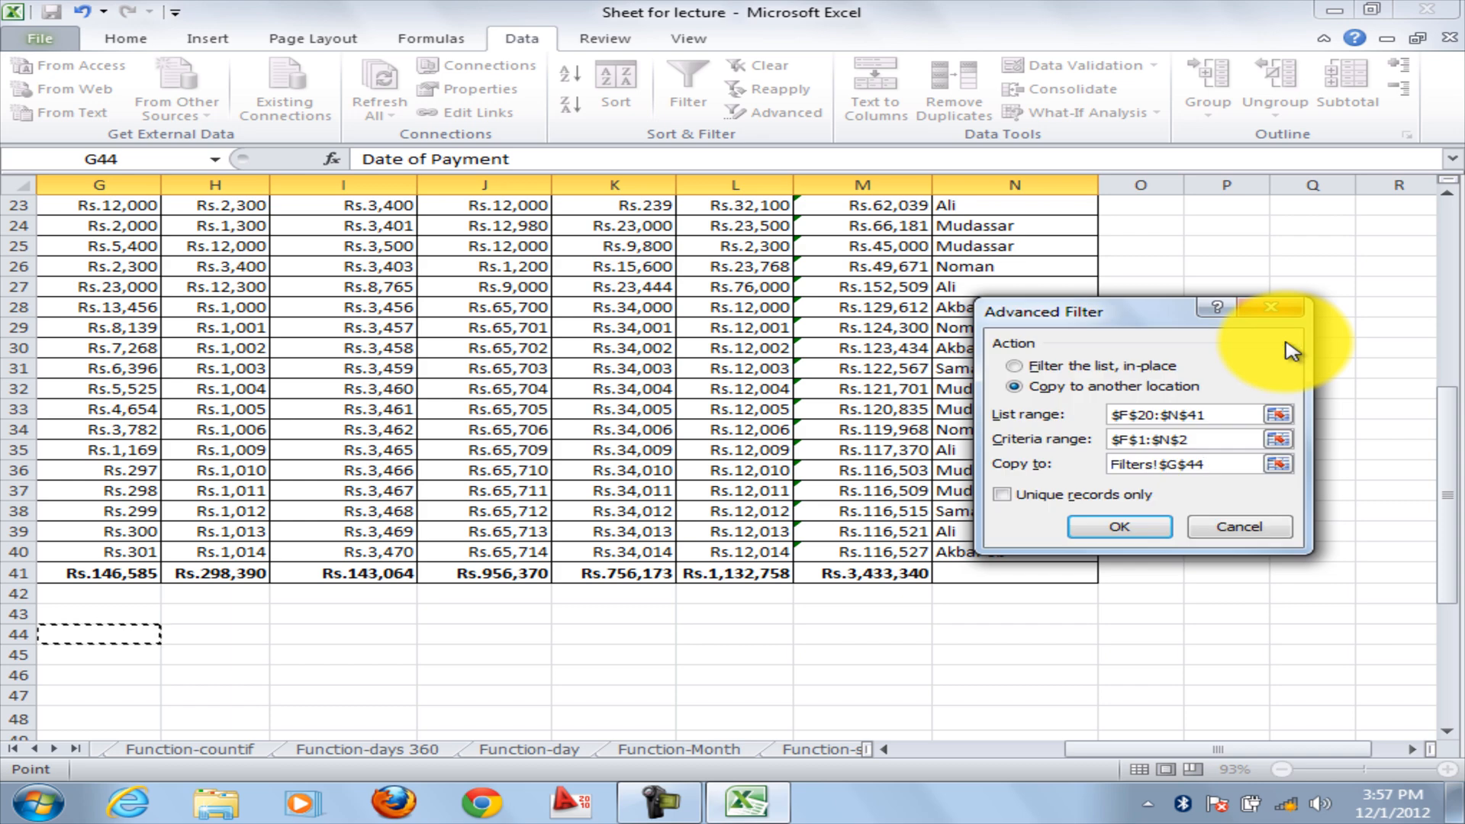
pyautogui.click(1115, 529)
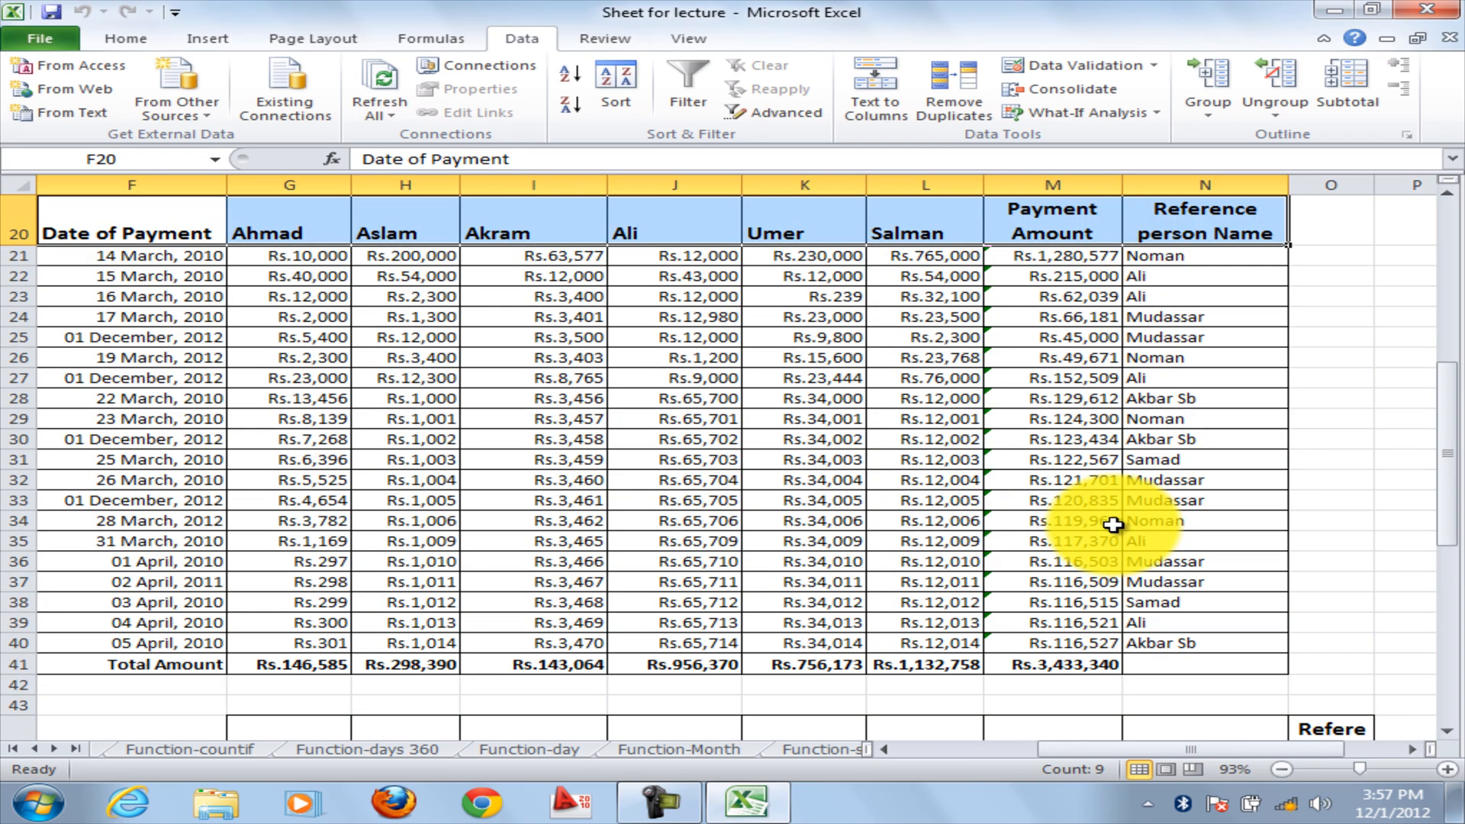
# Widen column G to fit the full dates in the copied results and select header cell M44.
pyautogui.scroll(-4, 1034, 482)
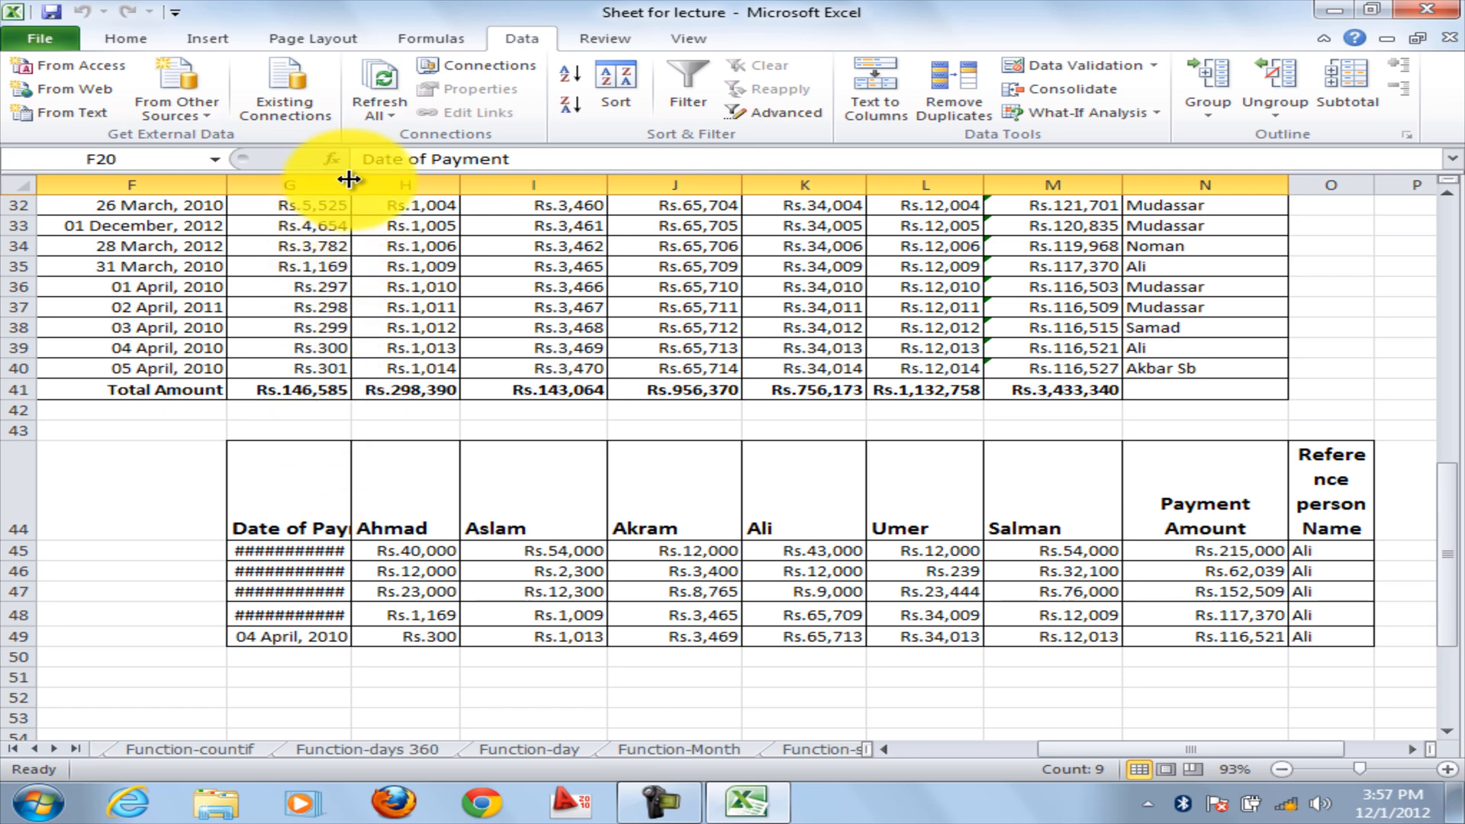
pyautogui.moveTo(348, 180); pyautogui.dragTo(413, 186)
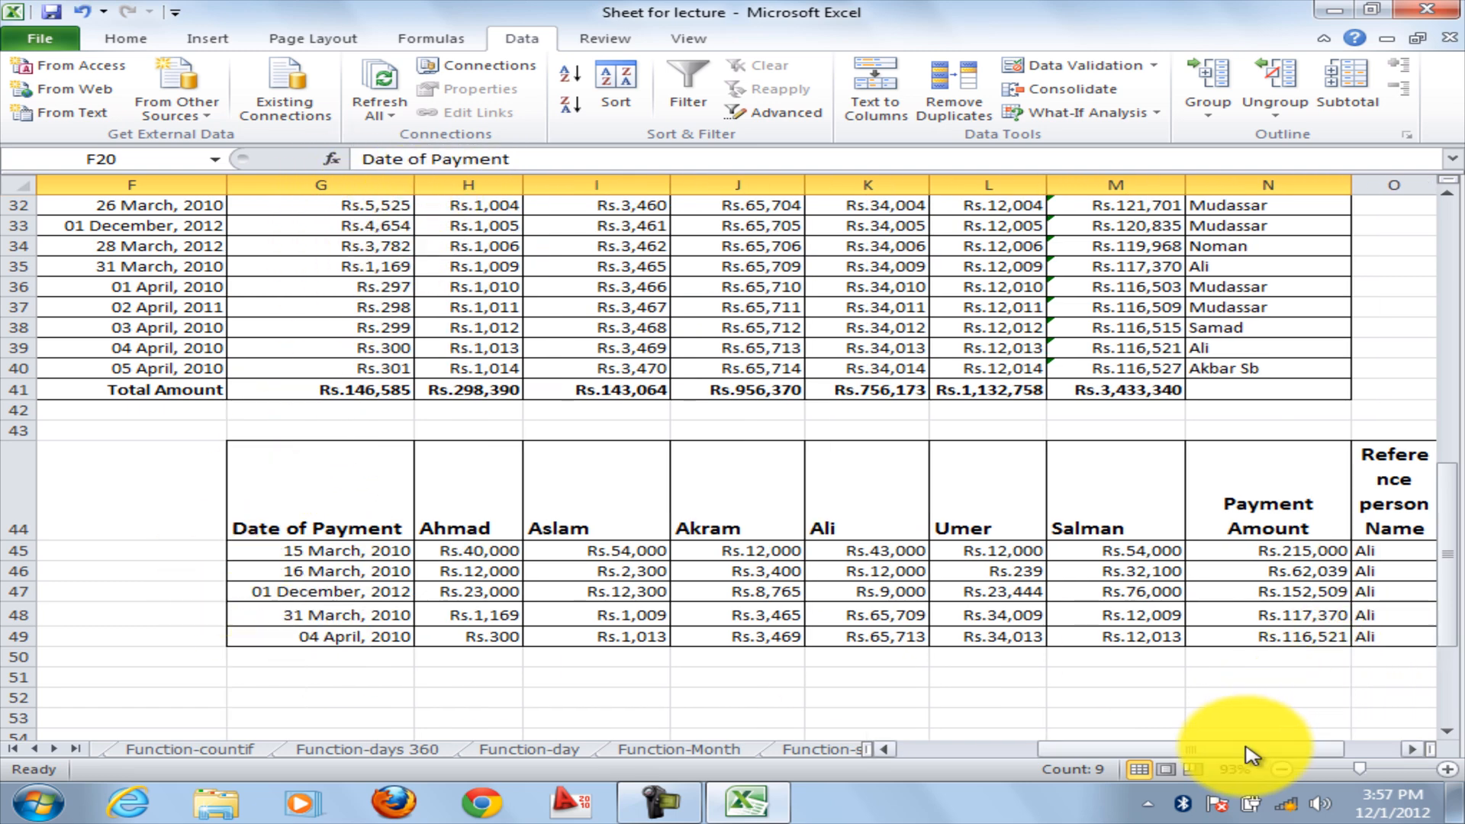
pyautogui.moveTo(1245, 756); pyautogui.dragTo(1267, 756)
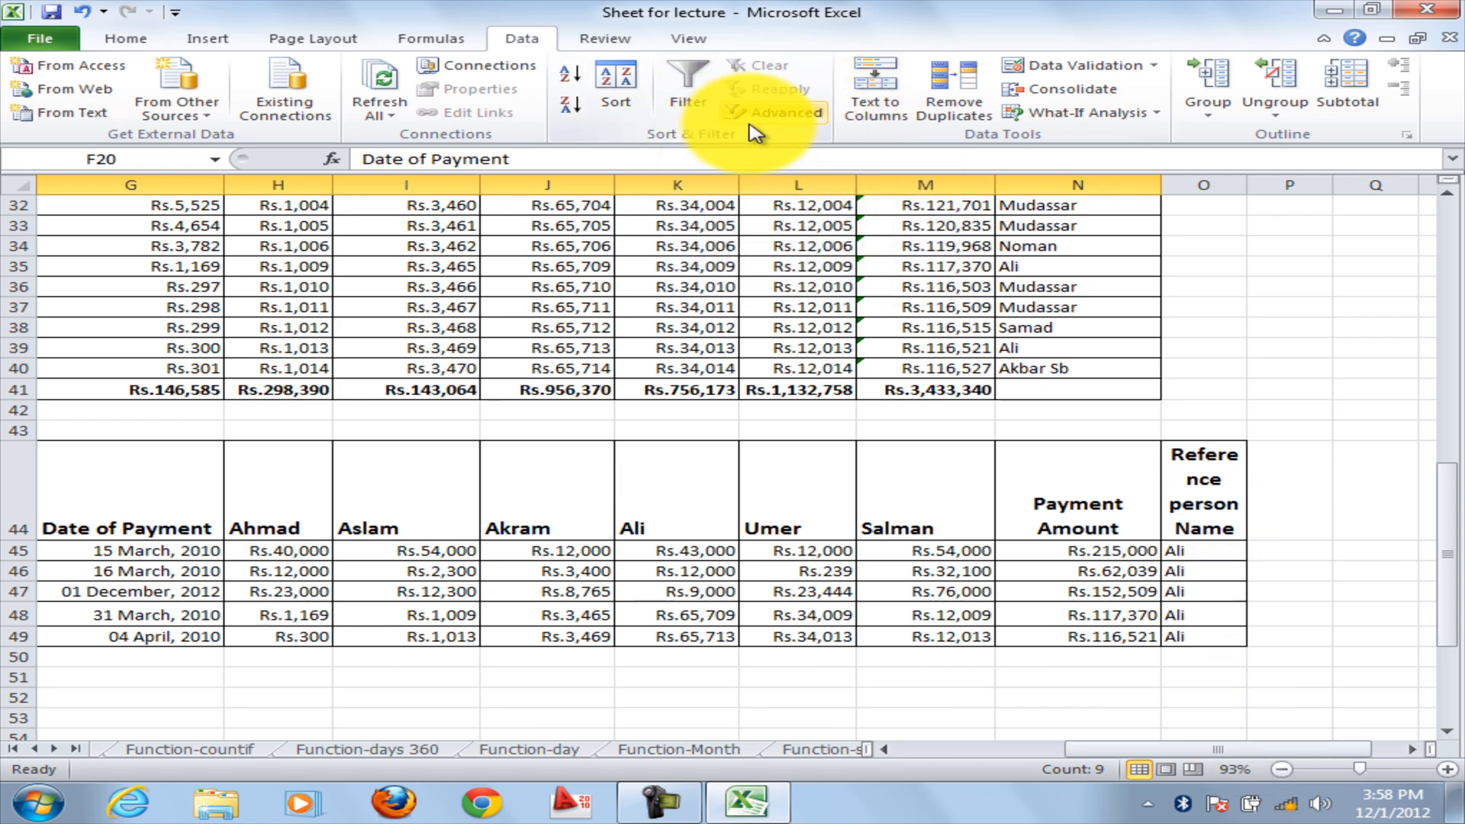
pyautogui.click(897, 481)
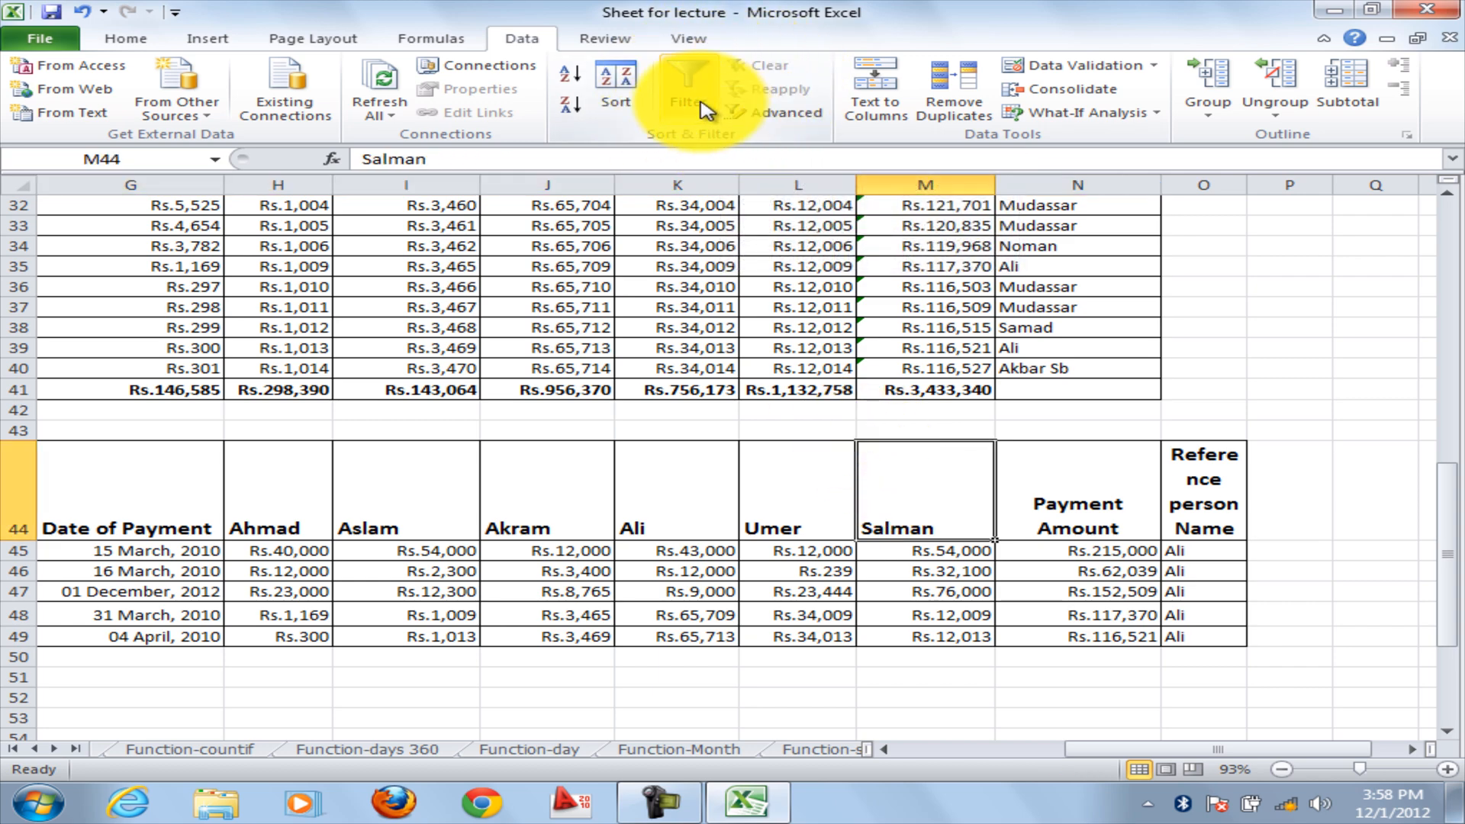
# Turn on filtering for the Loan Record header cells J20:N20.
pyautogui.scroll(6, 752, 255)
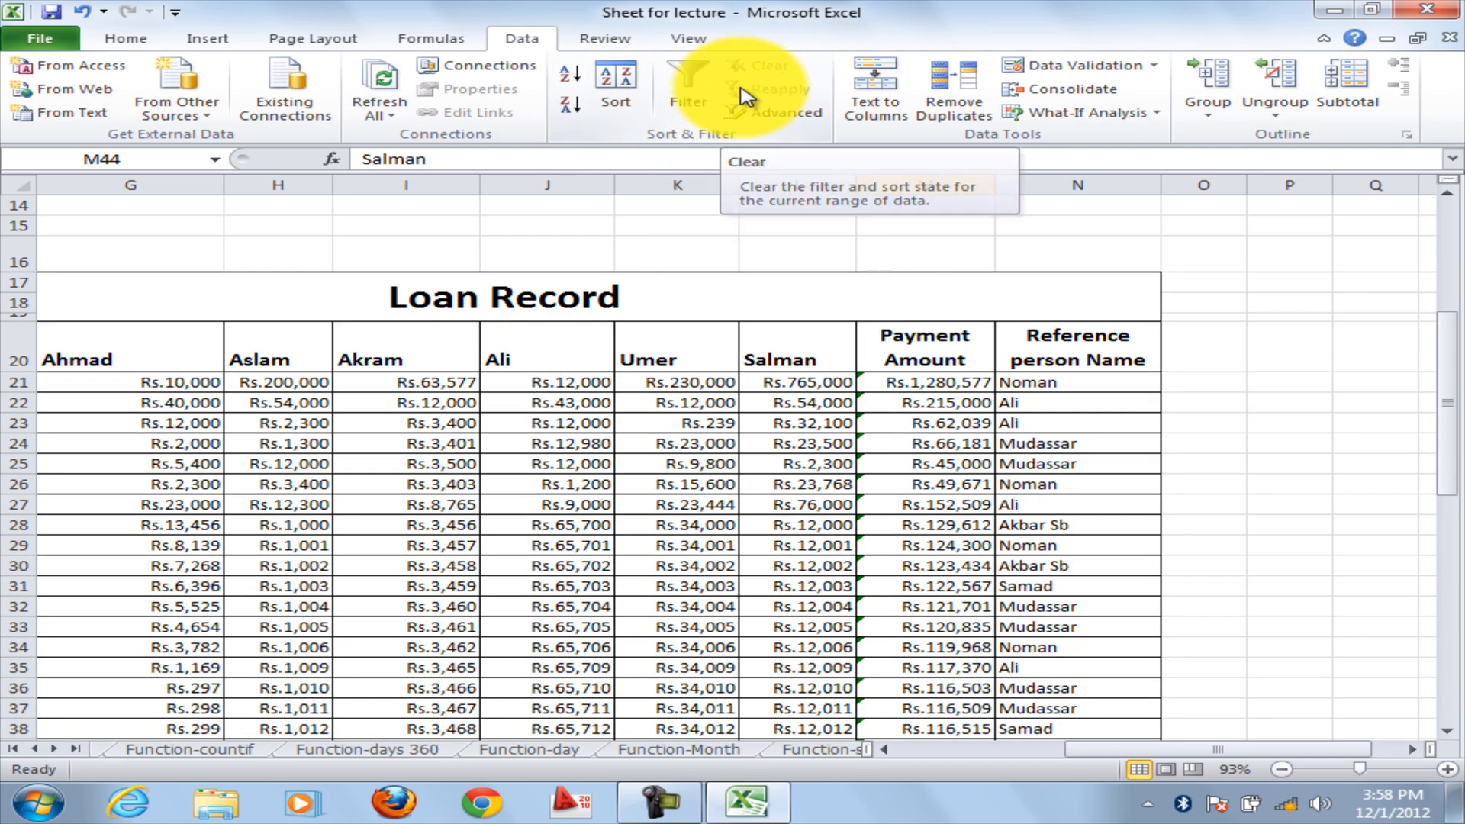
pyautogui.moveTo(582, 350); pyautogui.dragTo(1122, 360)
pyautogui.click(687, 90)
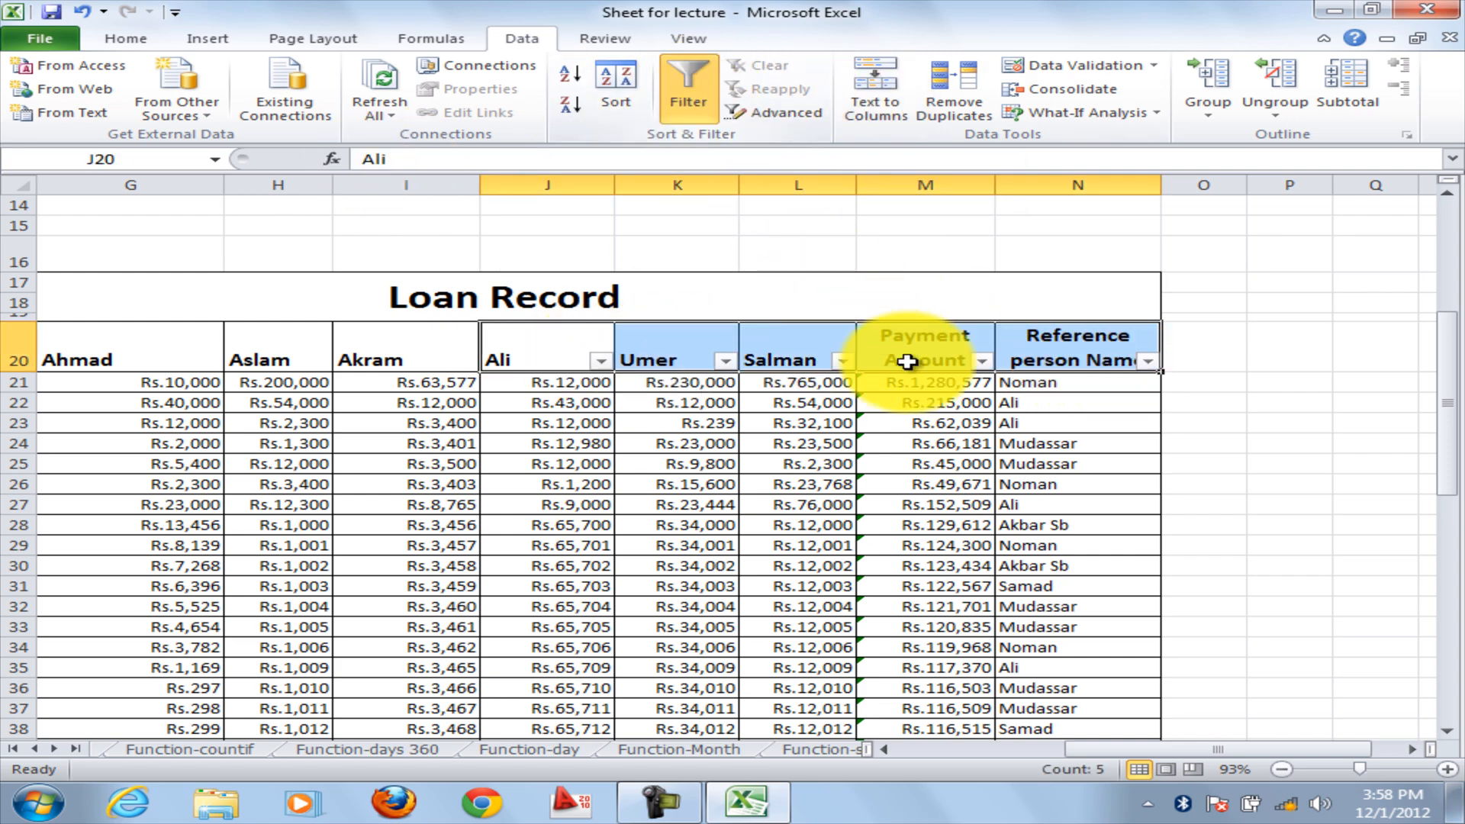
# Filter column L of the Loan Record table to exclude Rs.2,300, Rs.12,004 and Rs.12,006.
pyautogui.click(842, 362)
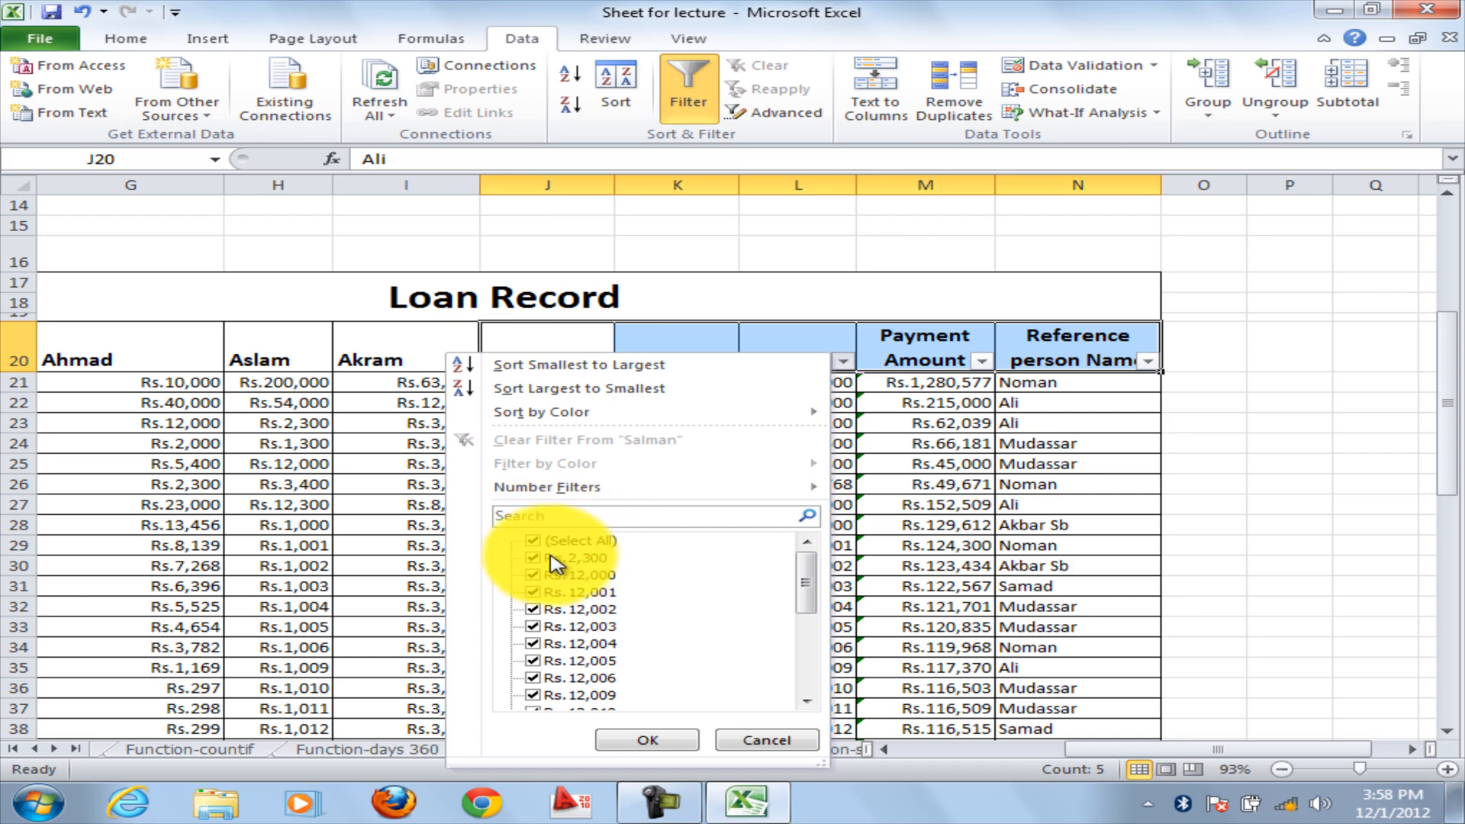
pyautogui.click(534, 558)
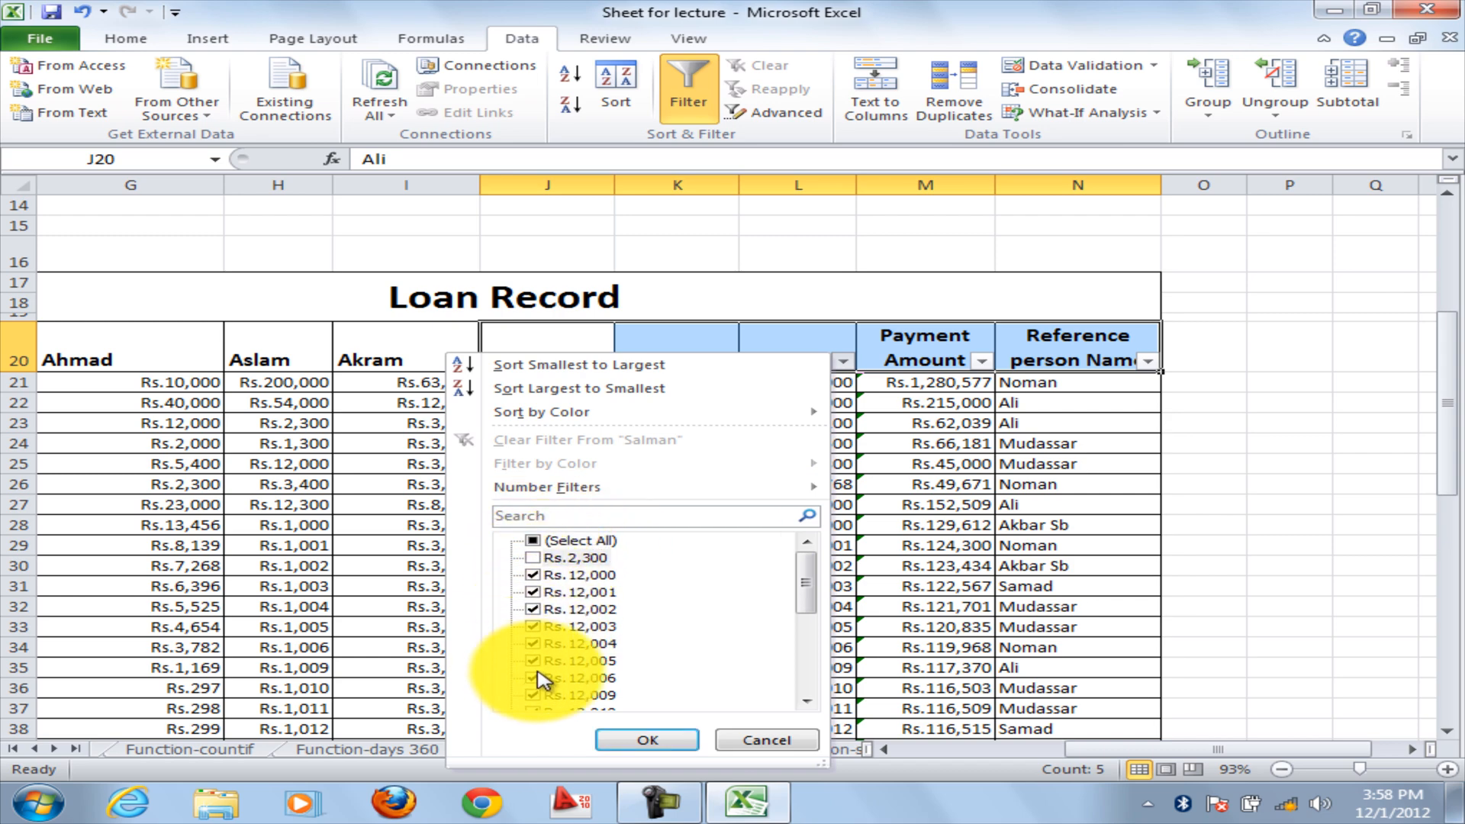
pyautogui.click(553, 643)
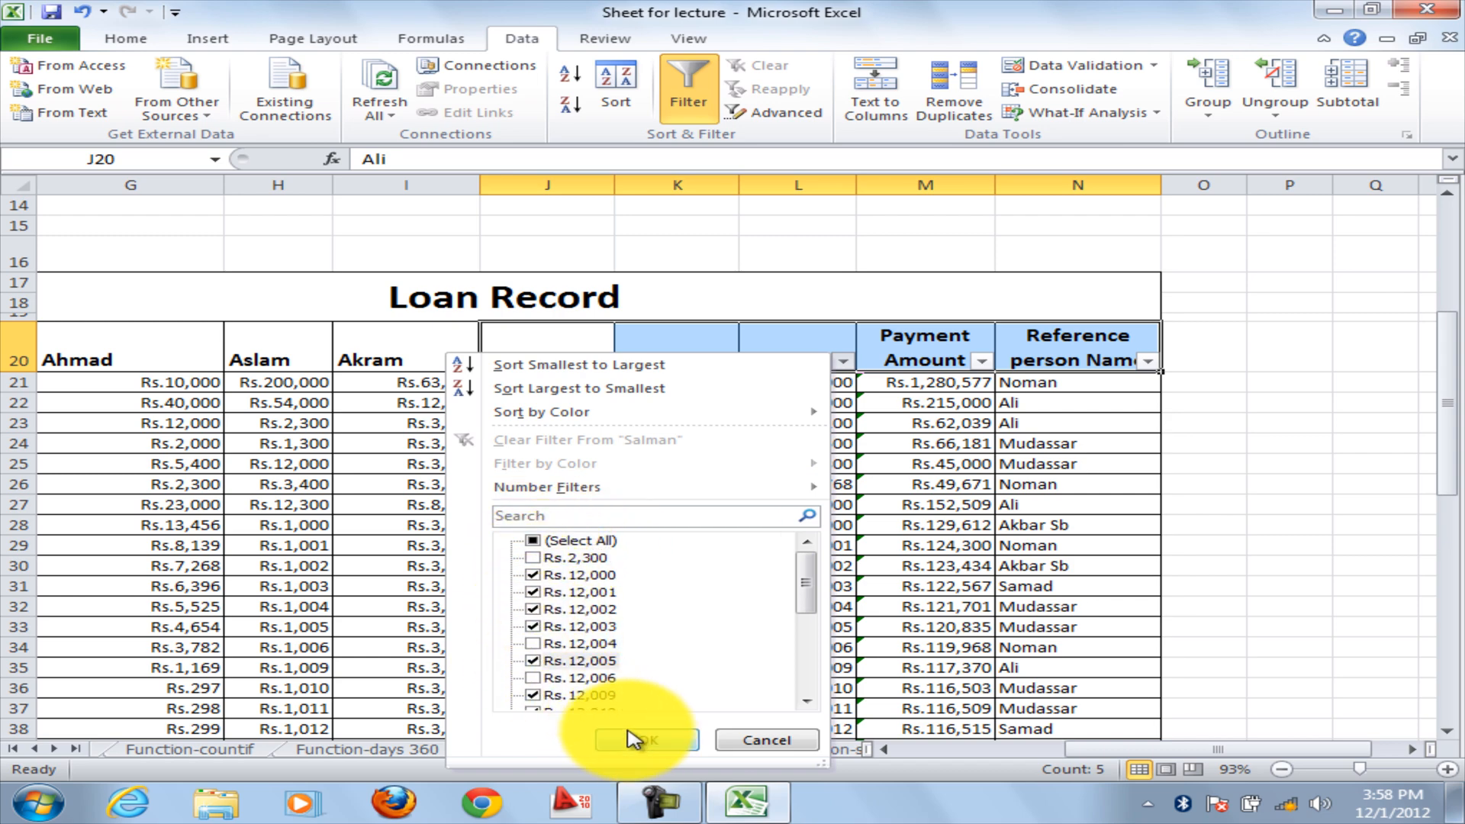
pyautogui.click(637, 734)
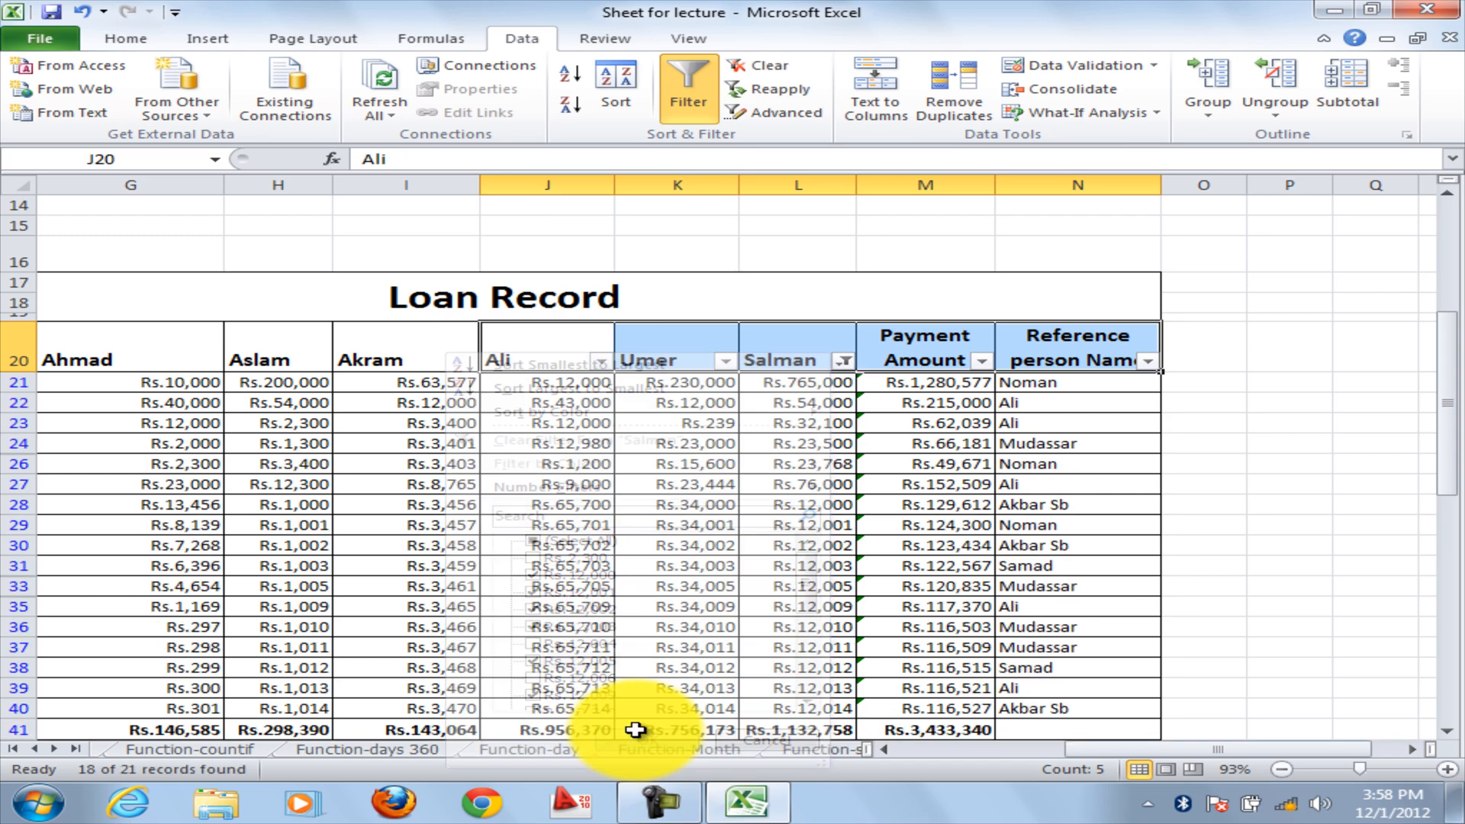
# Clear the value filter from the Loan Record table, keeping the filter controls on its headers.
pyautogui.click(786, 68)
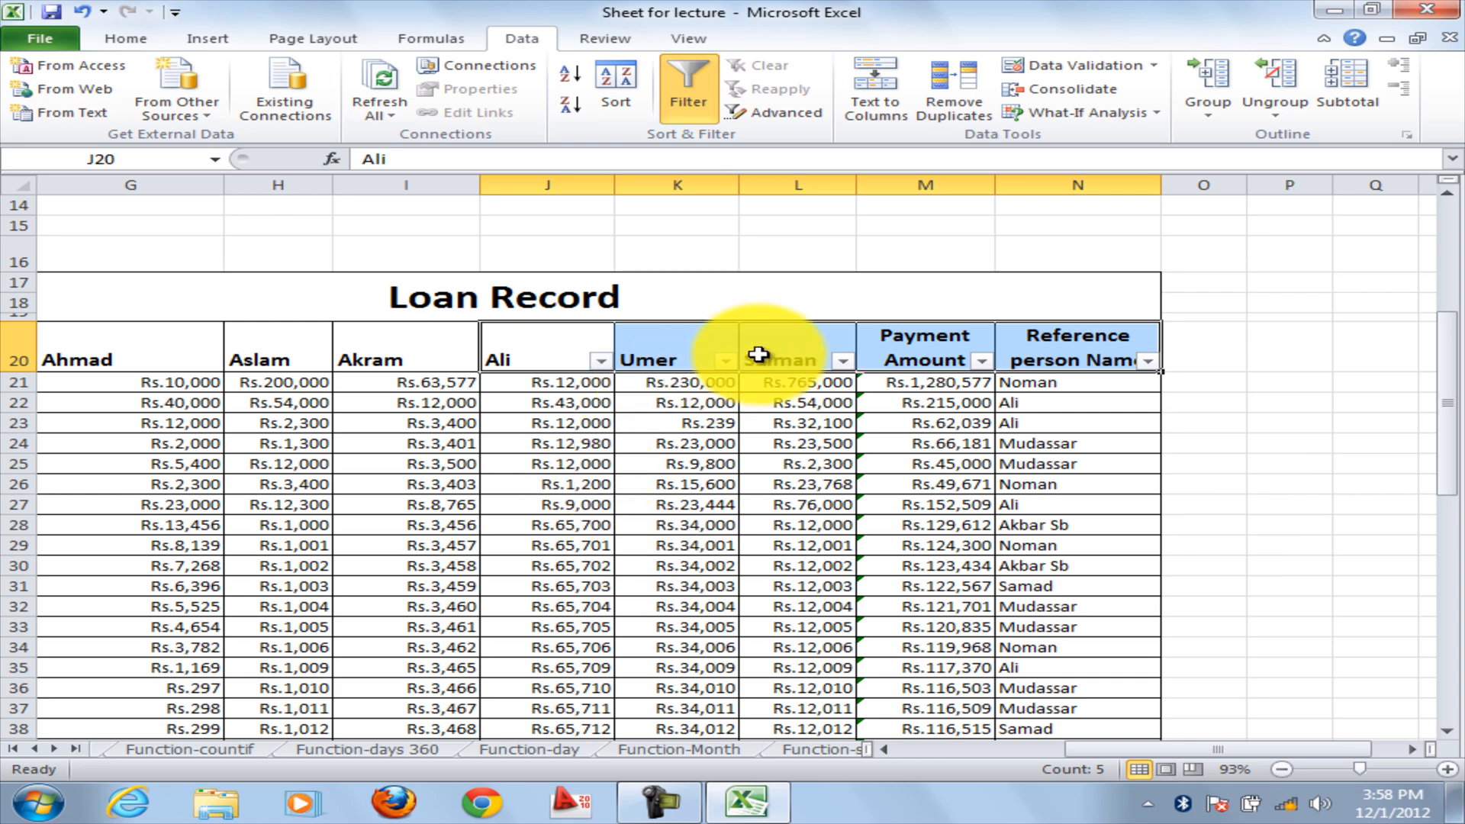
pyautogui.scroll(-1, 758, 354)
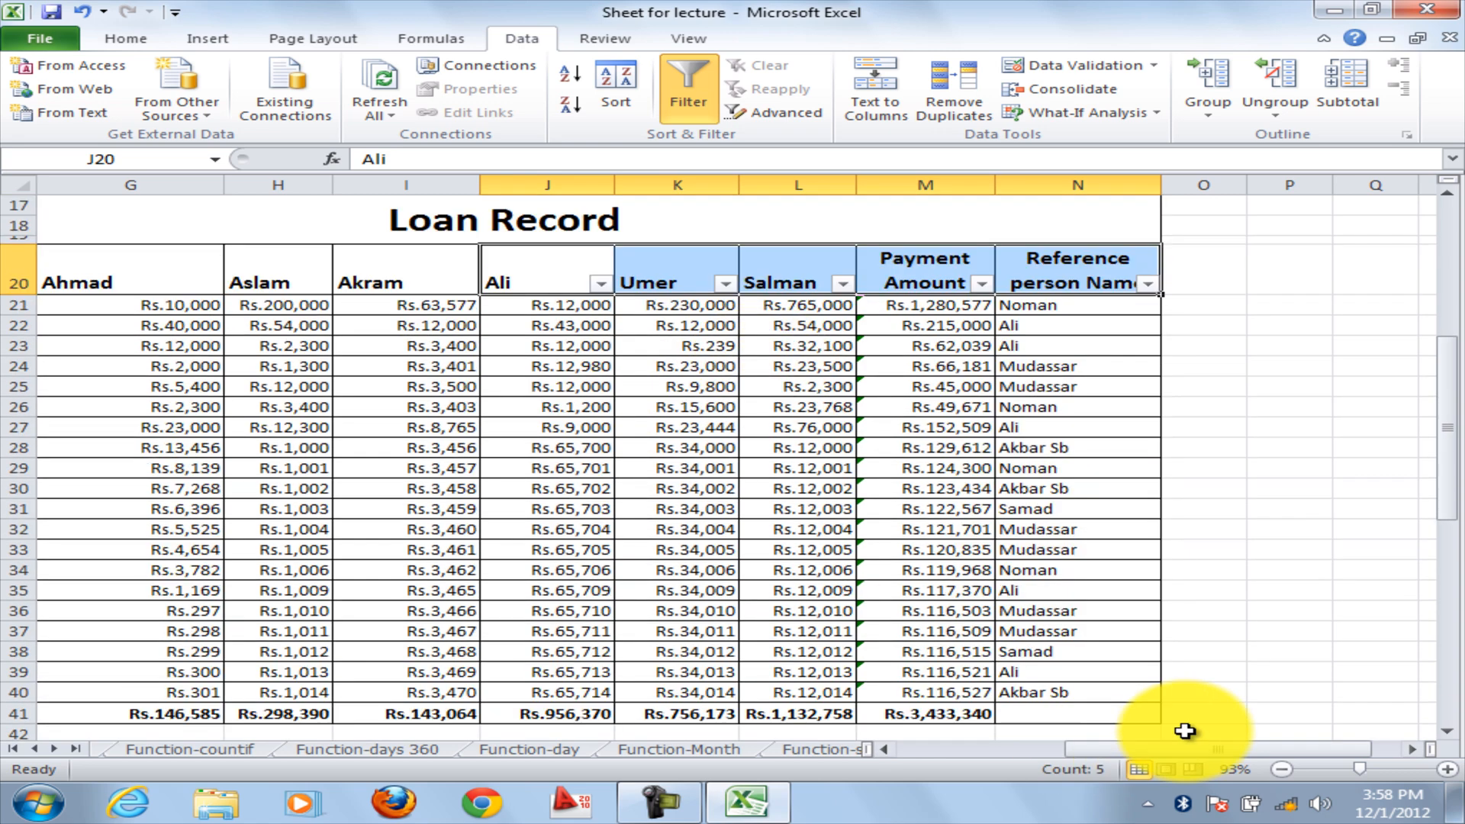